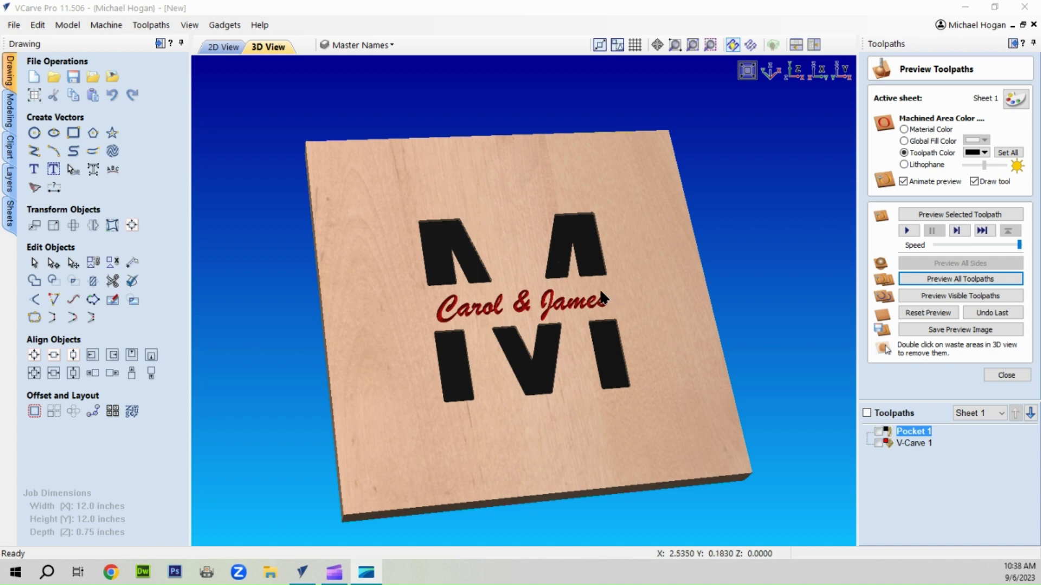
Save the current project to the Desktop as Names Project_M.crv.
click(11, 24)
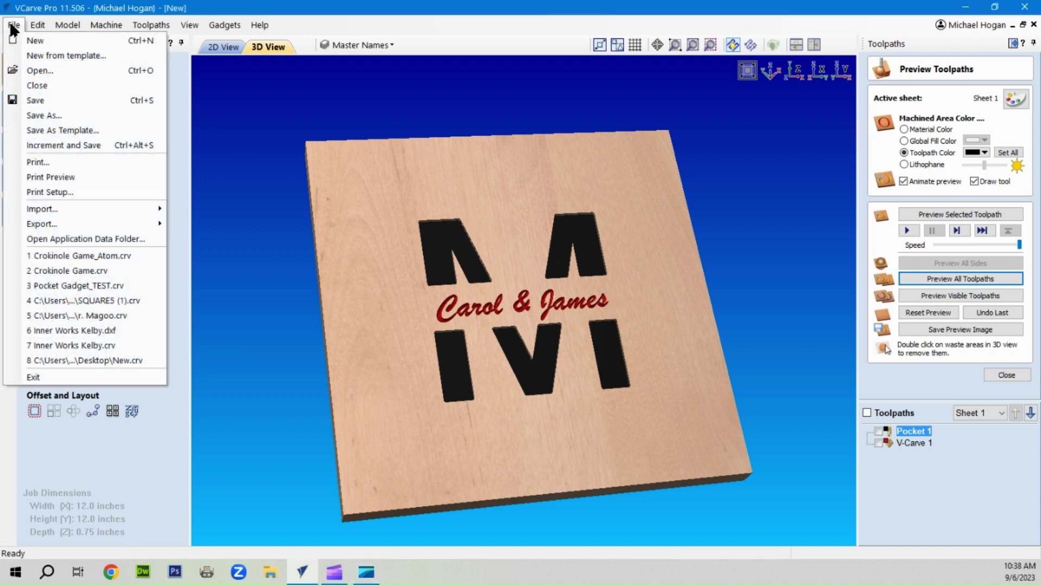
click(31, 98)
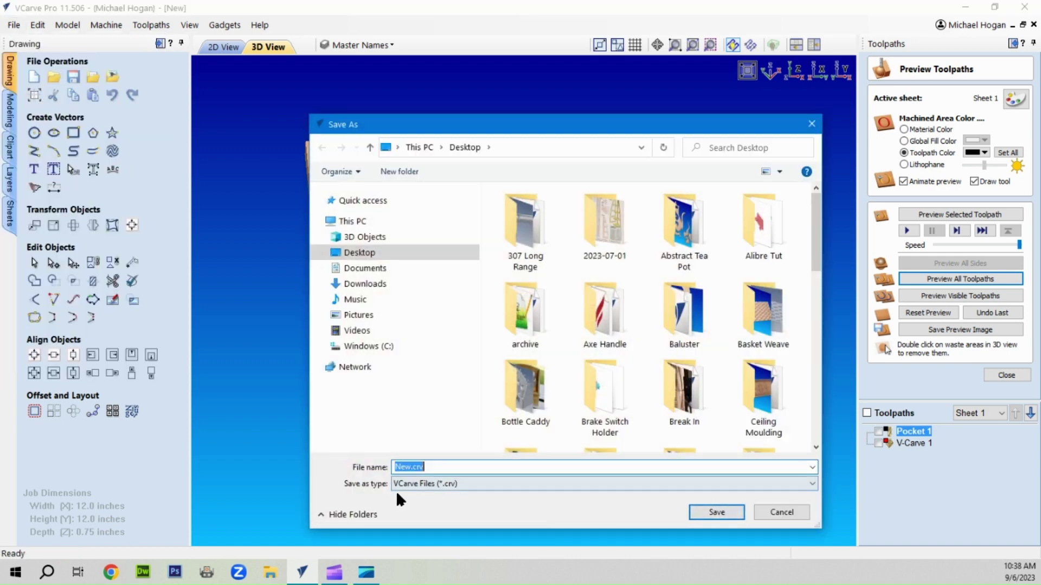
drag(410, 466, 364, 467)
text(Names Project)
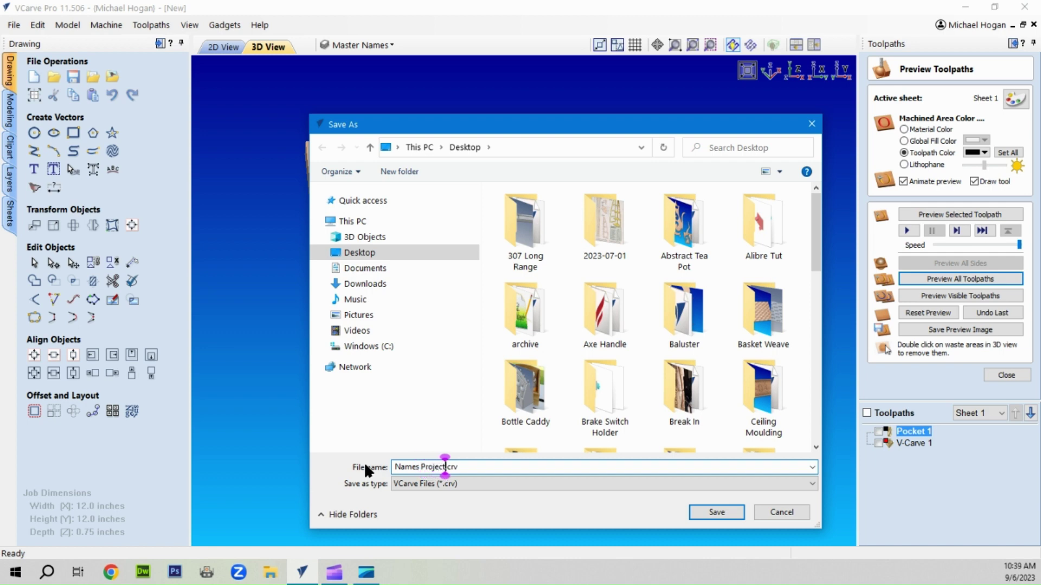
key(BackSpace)
text(_M)
key(Return)
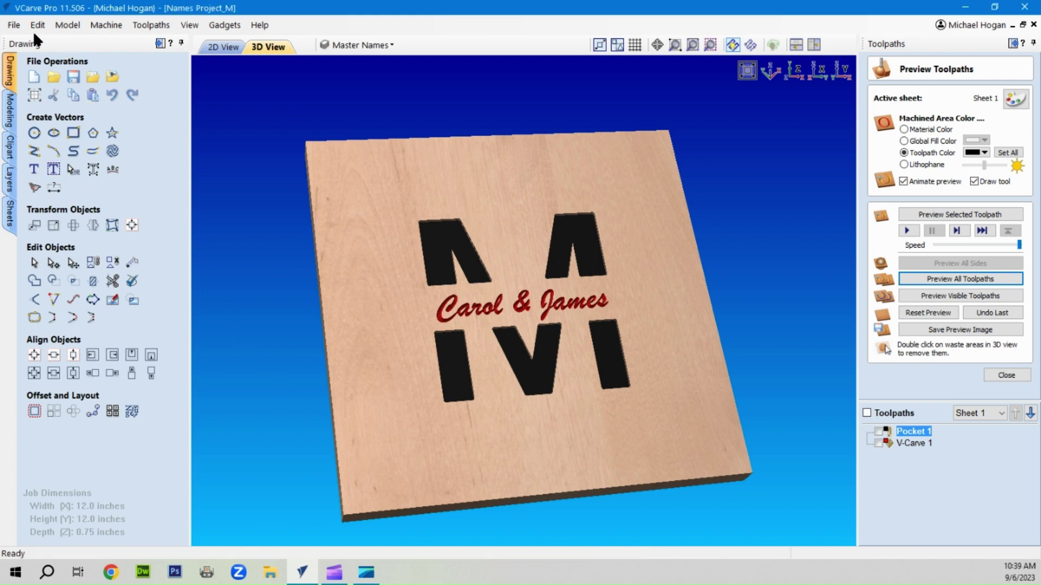
Close the saved project and create a new single-sided job, 12 x 12 inches and 0.75 inch thick, with a centred XY datum.
click(15, 25)
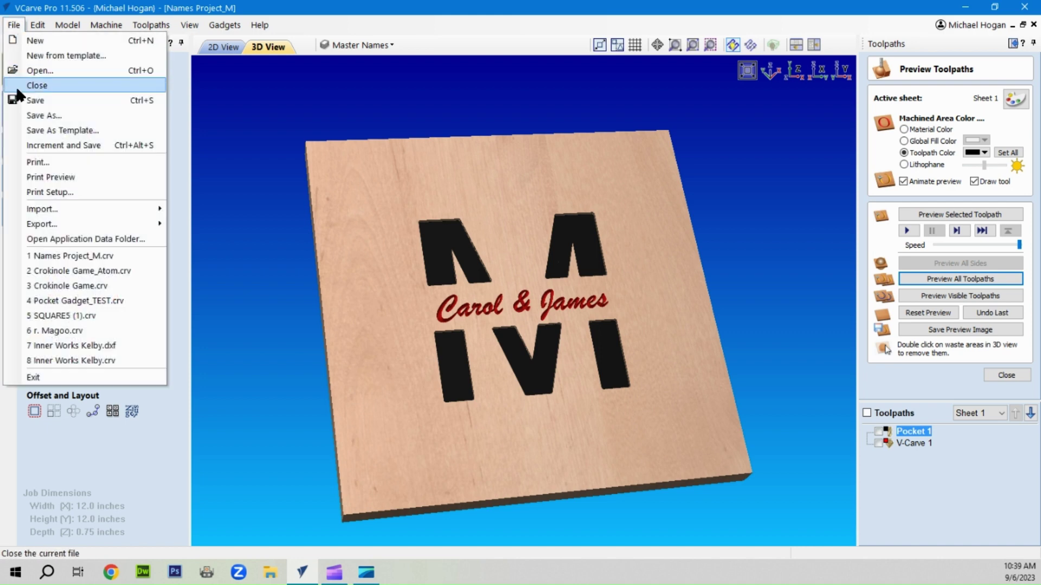
click(33, 98)
click(34, 94)
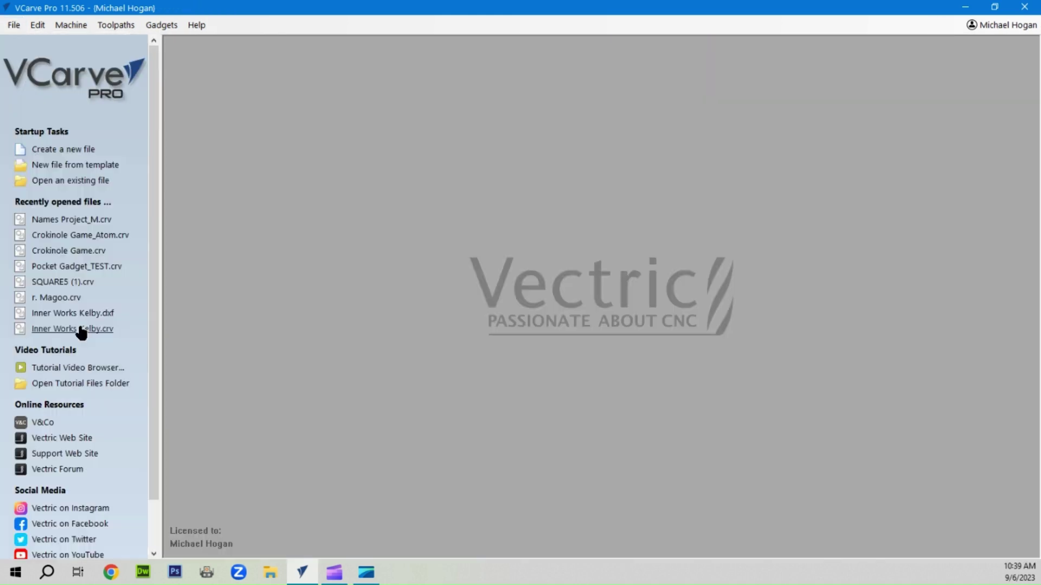
click(77, 149)
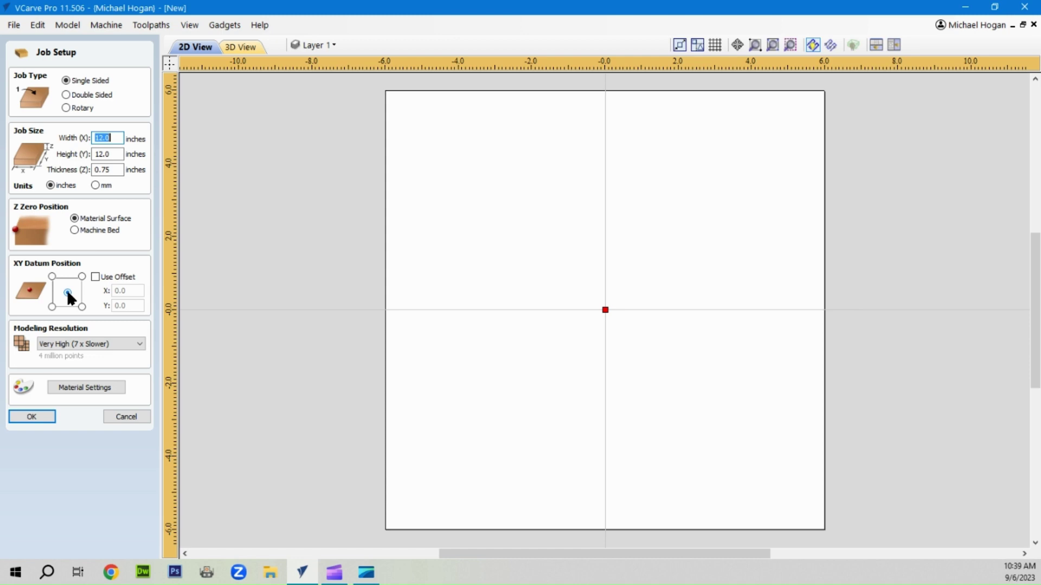
click(35, 416)
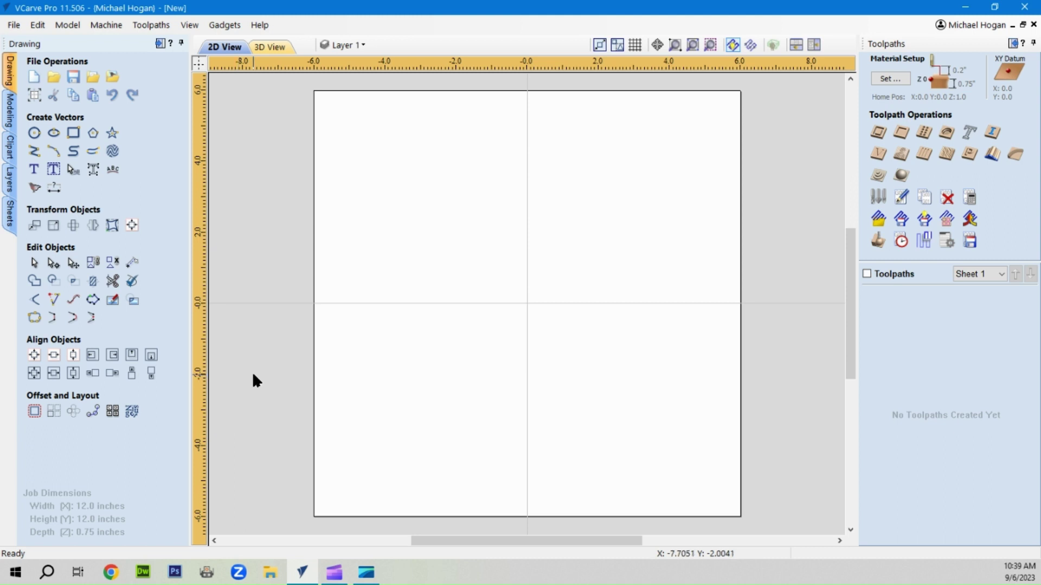
Create the text "M" in bold Microsoft Sans Serif with a text height of 6.0 inches.
click(34, 170)
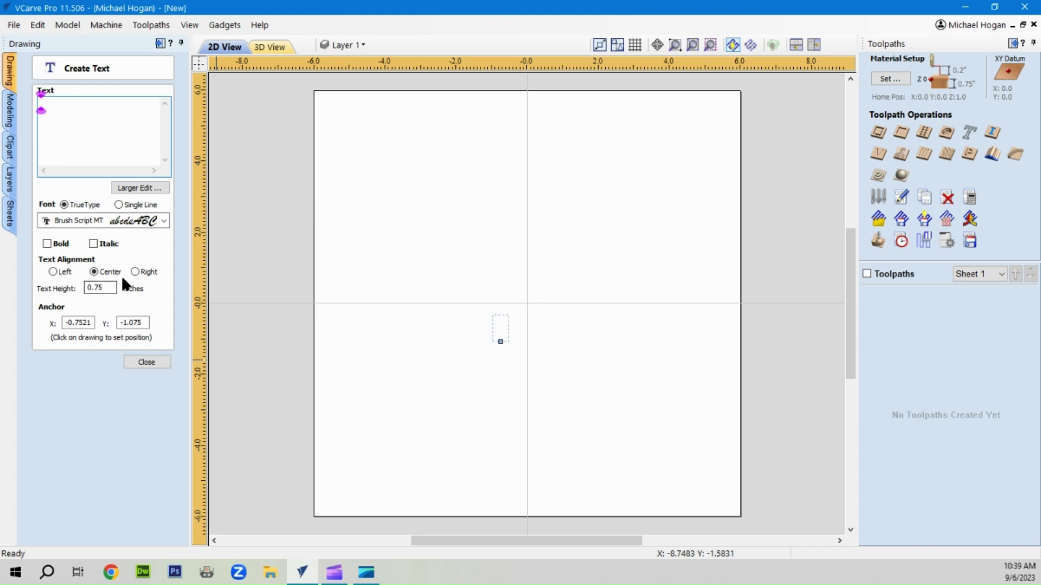
click(160, 222)
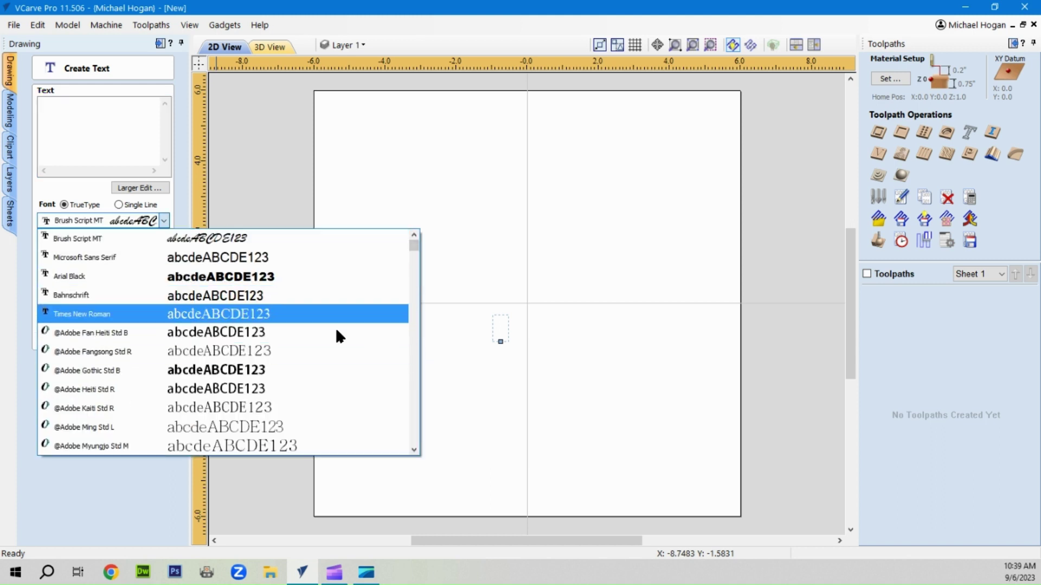
click(97, 259)
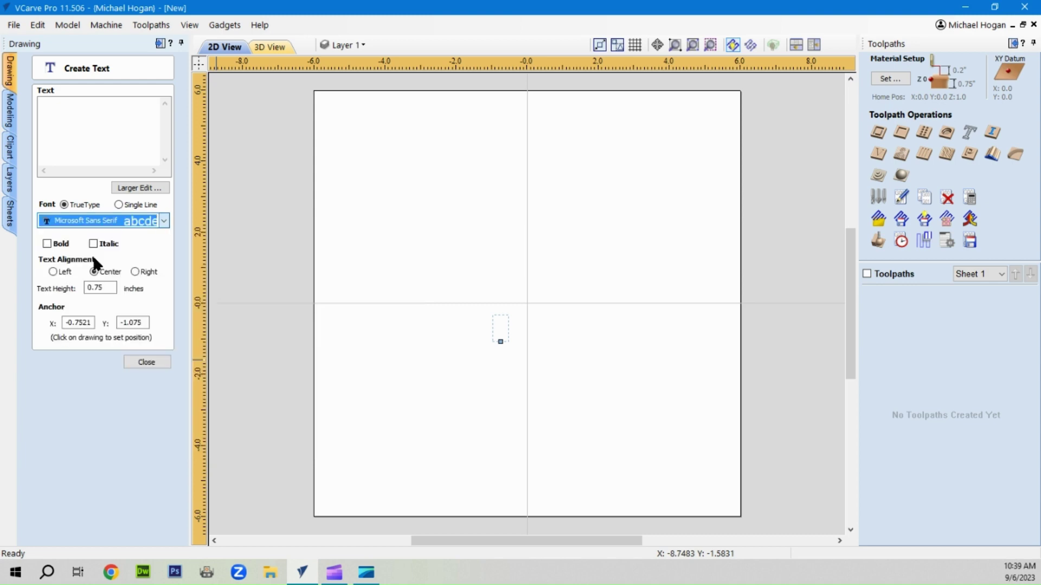
click(58, 108)
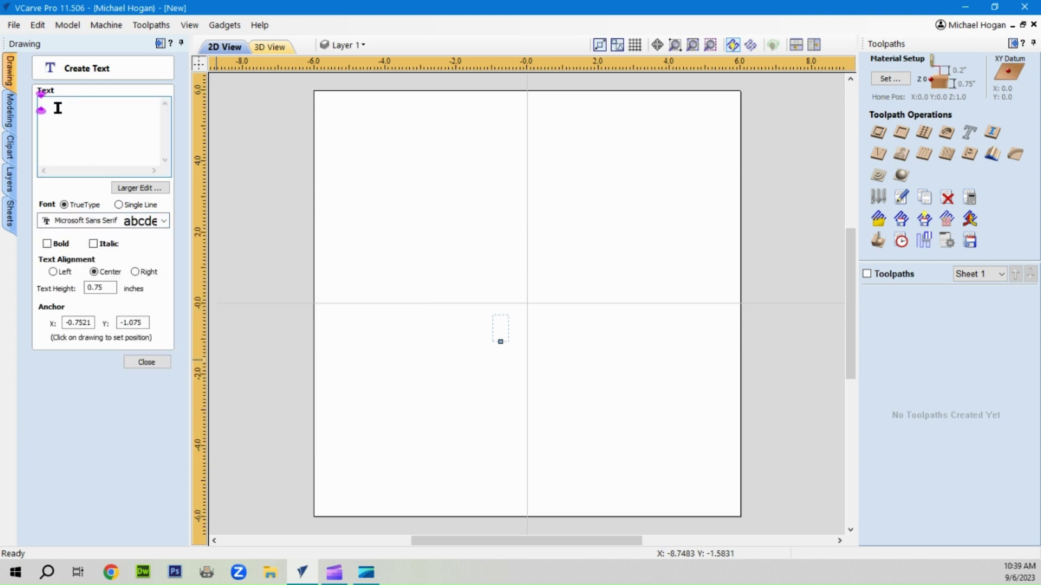
text(M)
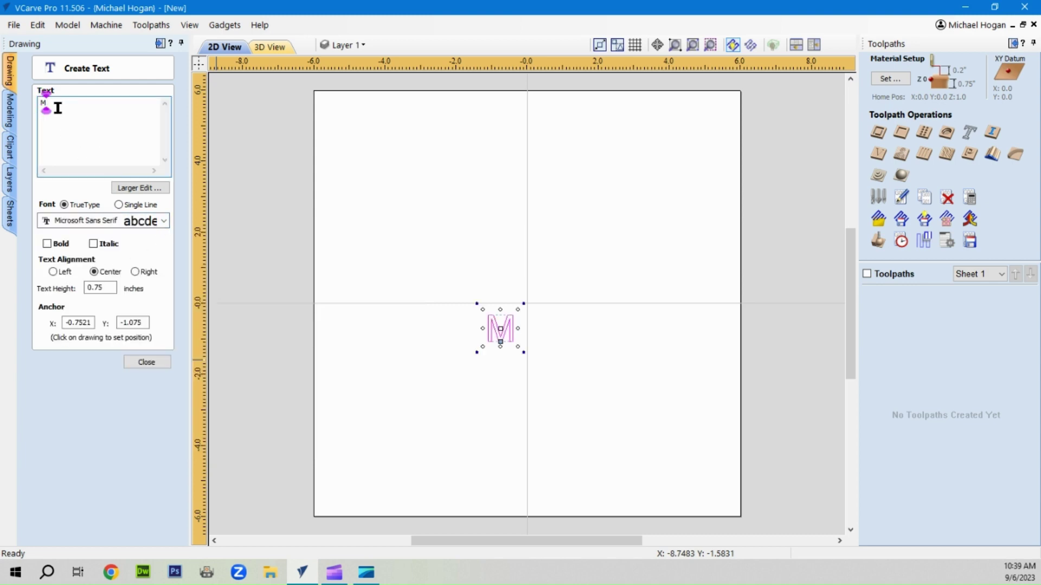
click(48, 244)
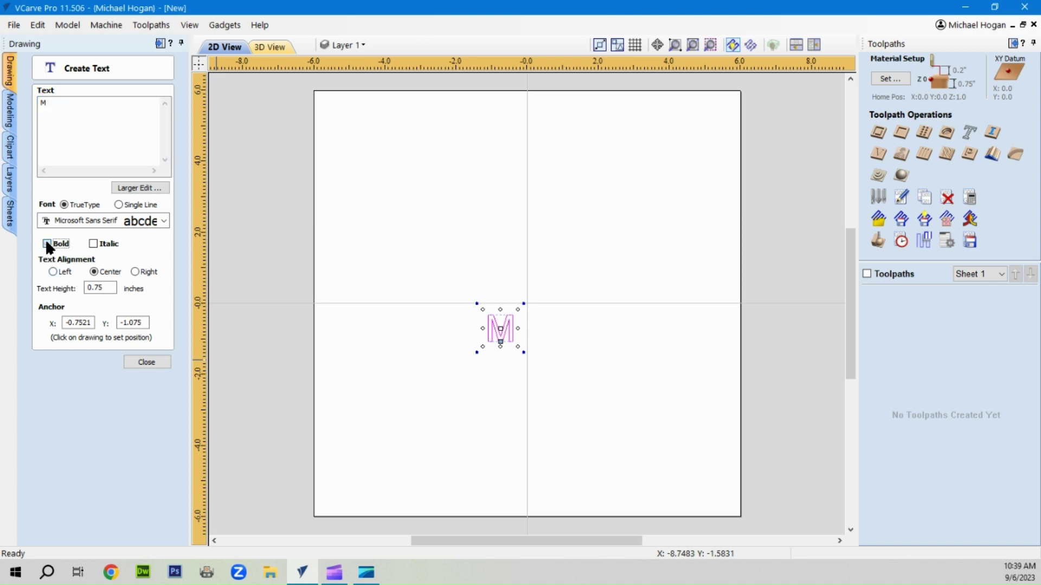
double_click(86, 287)
text(6.0)
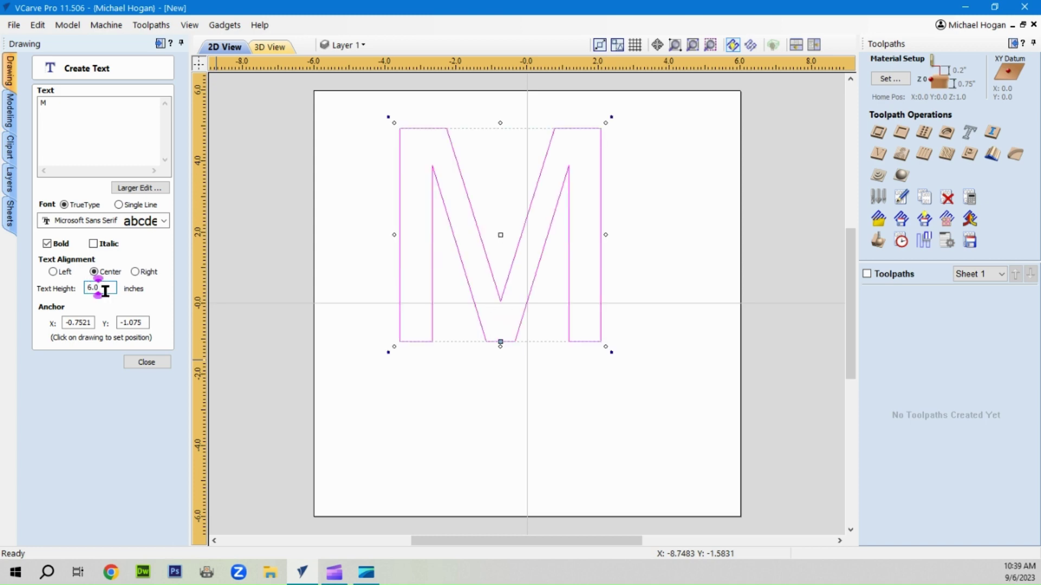
click(156, 361)
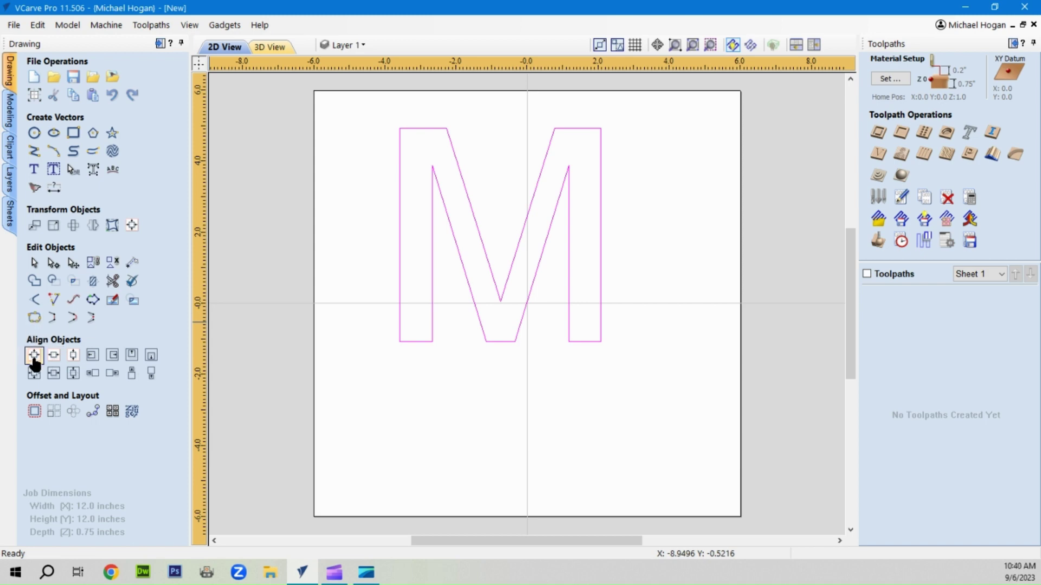
Centre the letter M in the material, both horizontally and vertically.
click(132, 225)
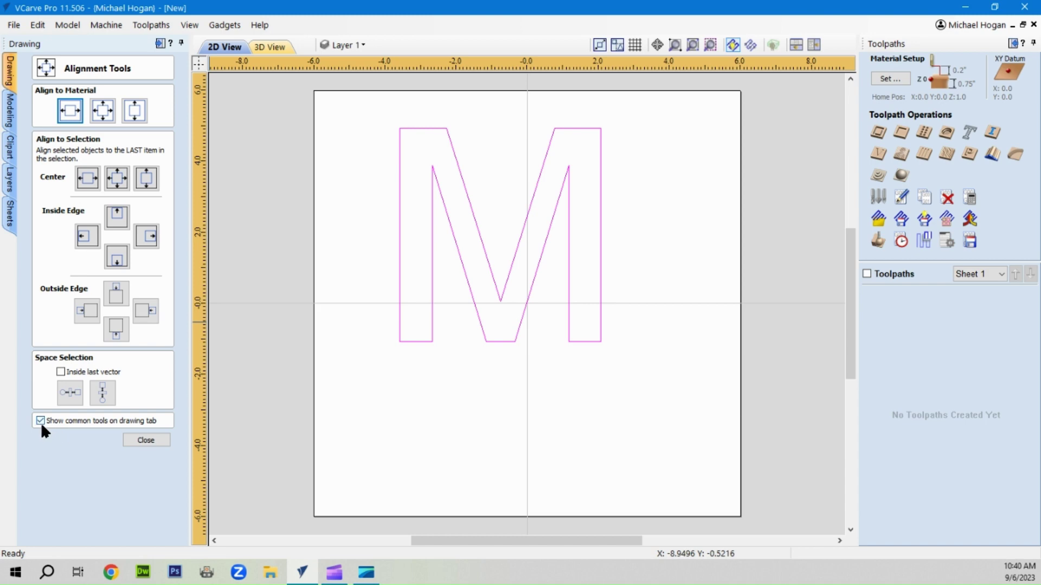
click(153, 443)
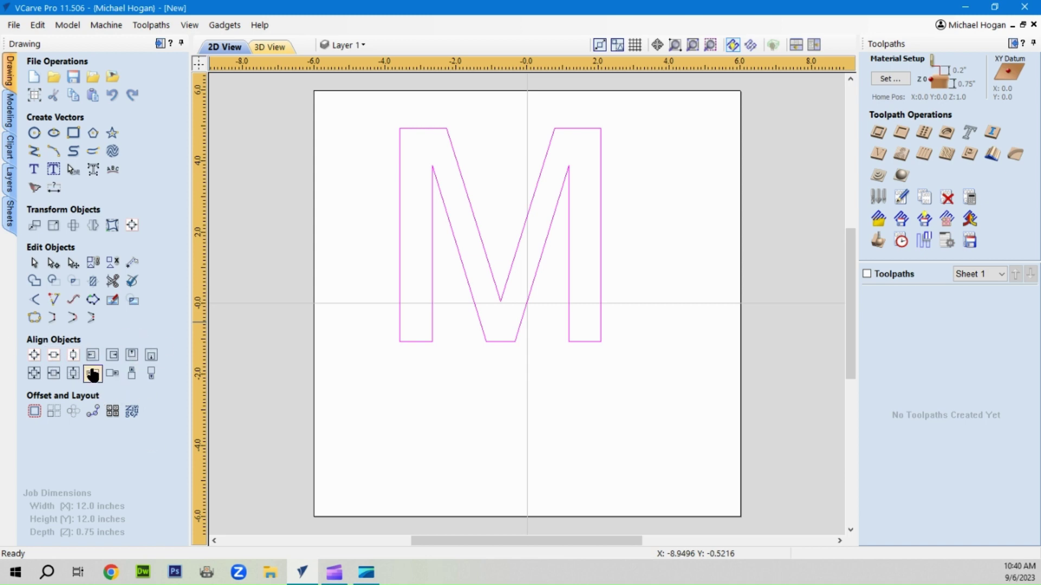
click(34, 356)
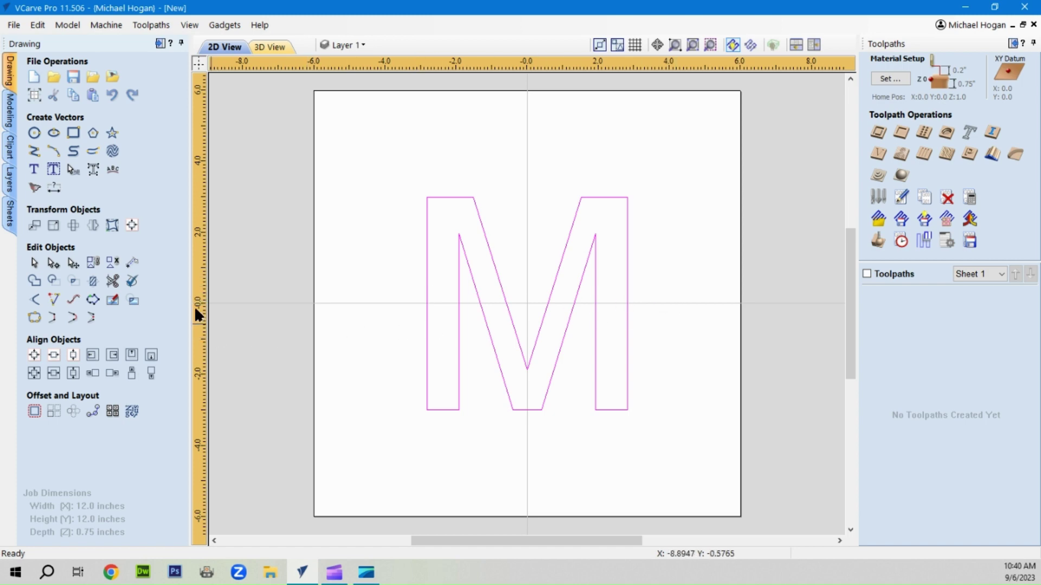
Draw a square-cornered rectangle 6.0 inches wide and 1.5 inches high across the M and centre it in the material.
click(74, 134)
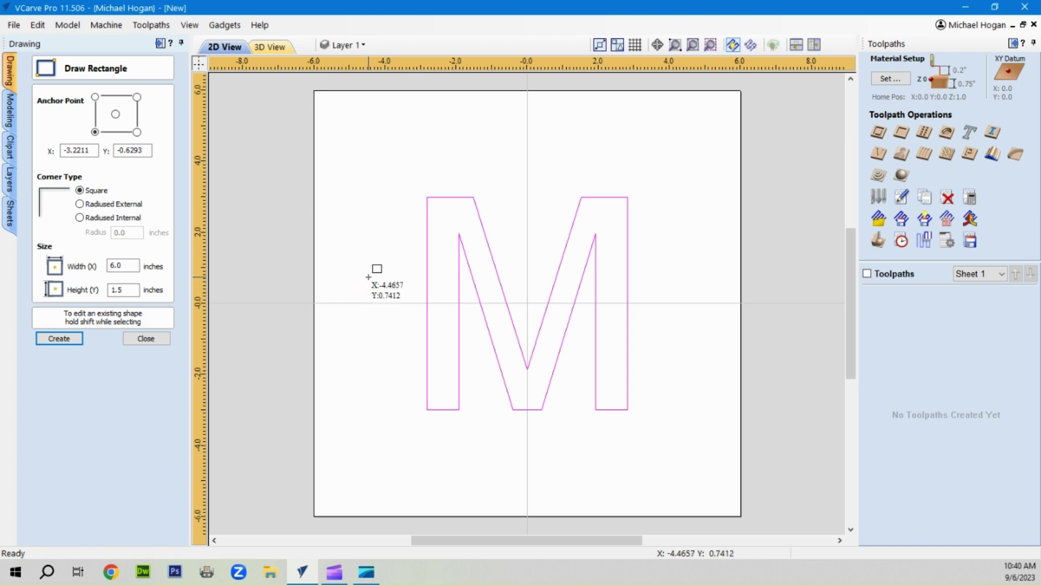
click(391, 281)
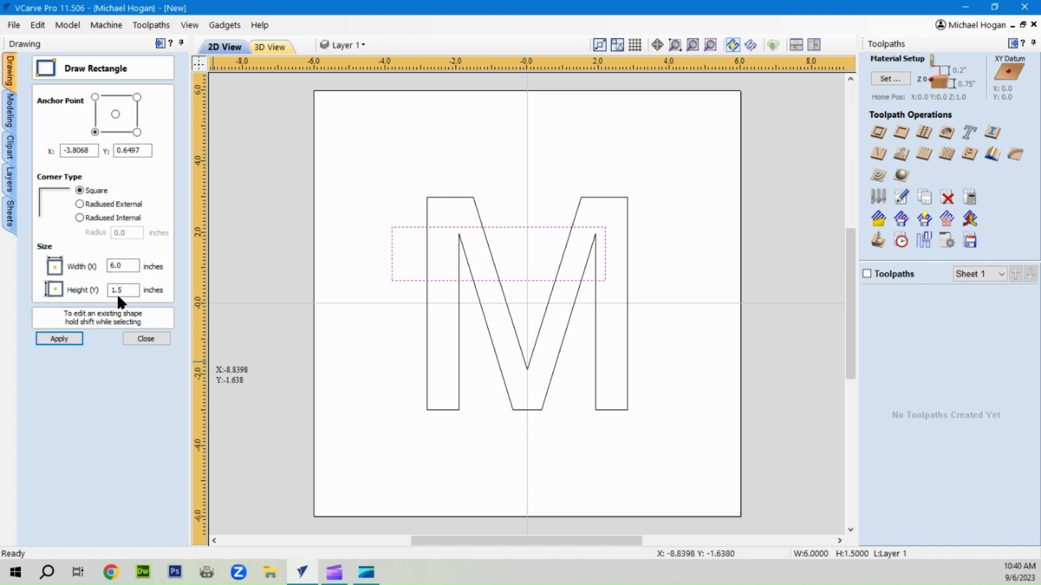
click(145, 338)
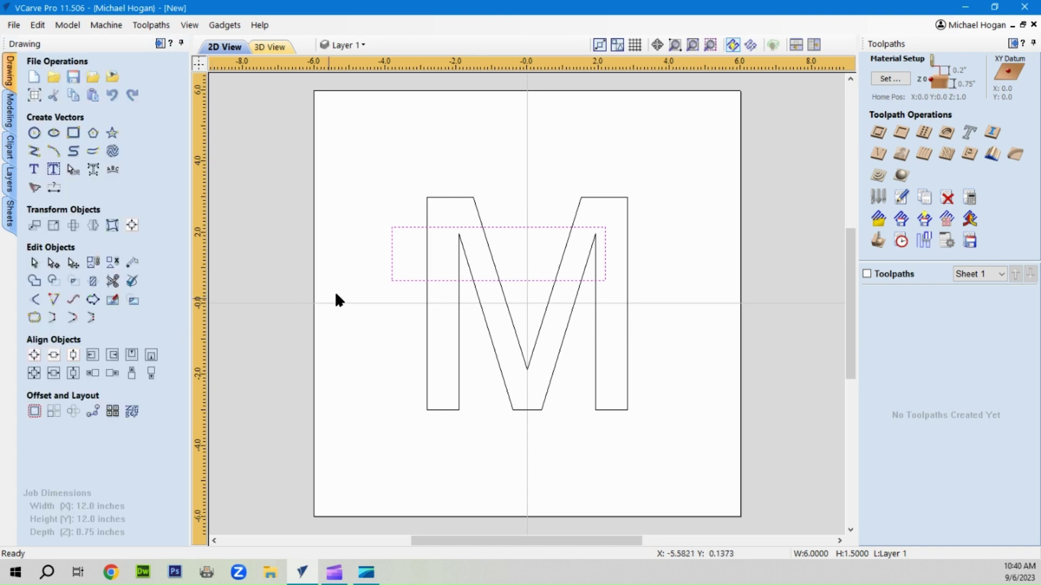
click(34, 355)
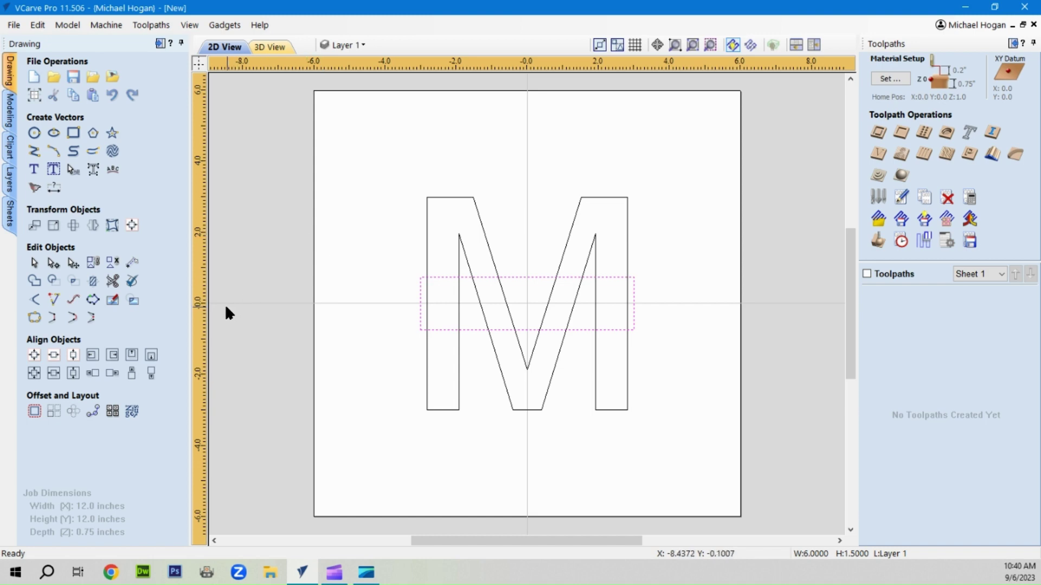
click(113, 281)
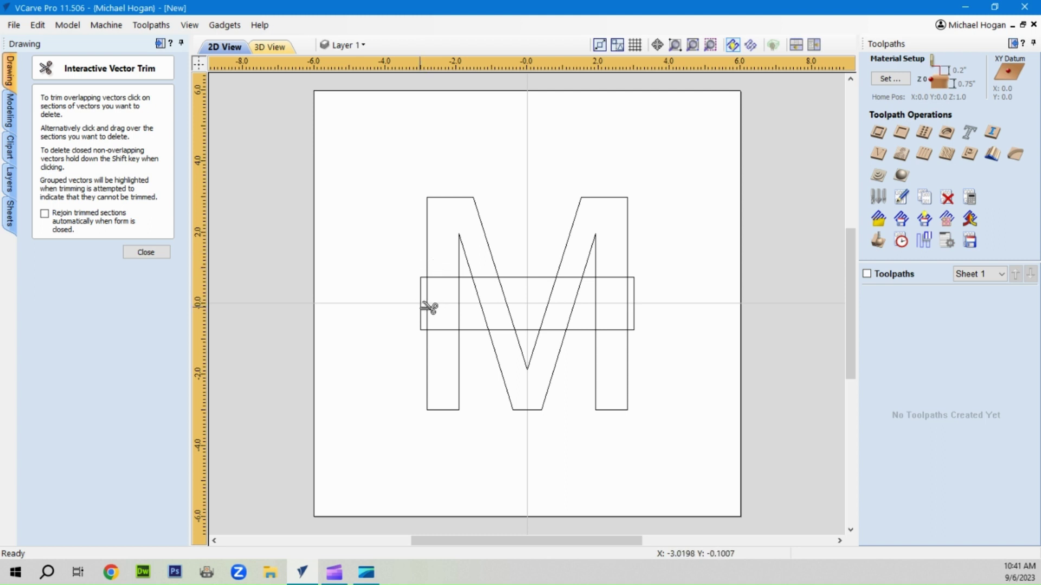
scroll(429, 308, up, 2)
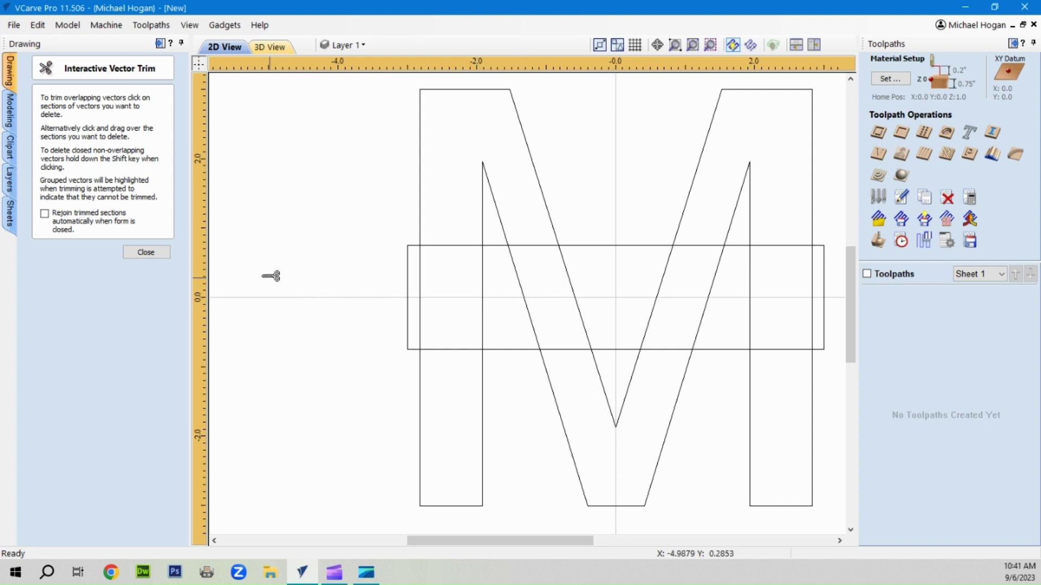
click(146, 253)
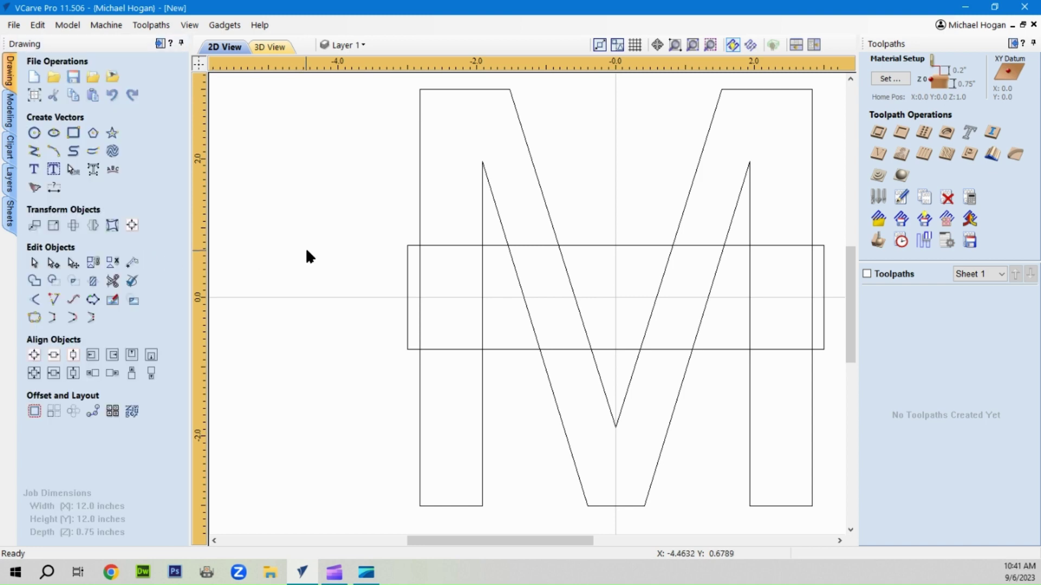
Convert the M text object to curves.
click(421, 202)
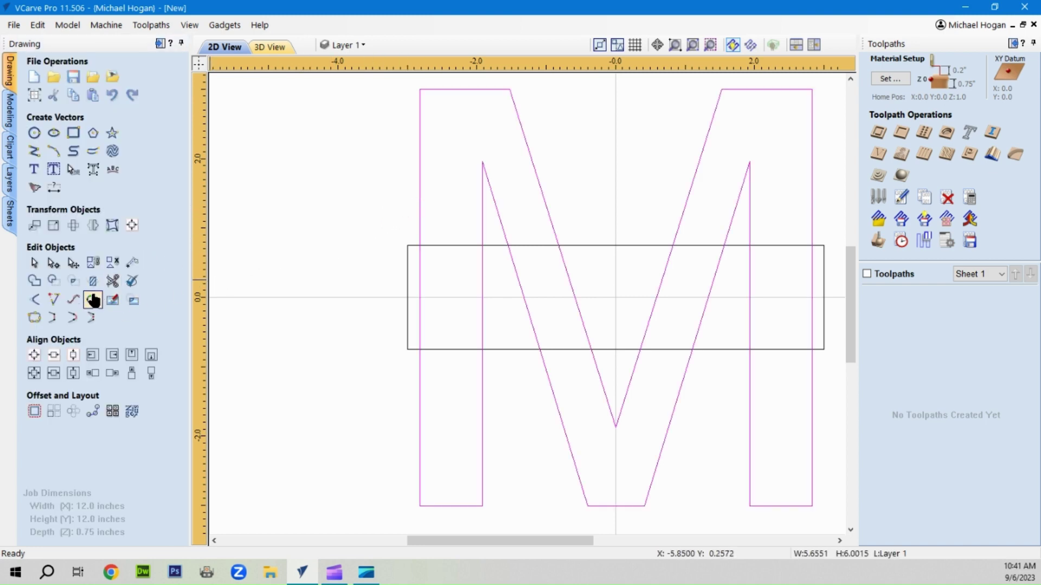
click(91, 172)
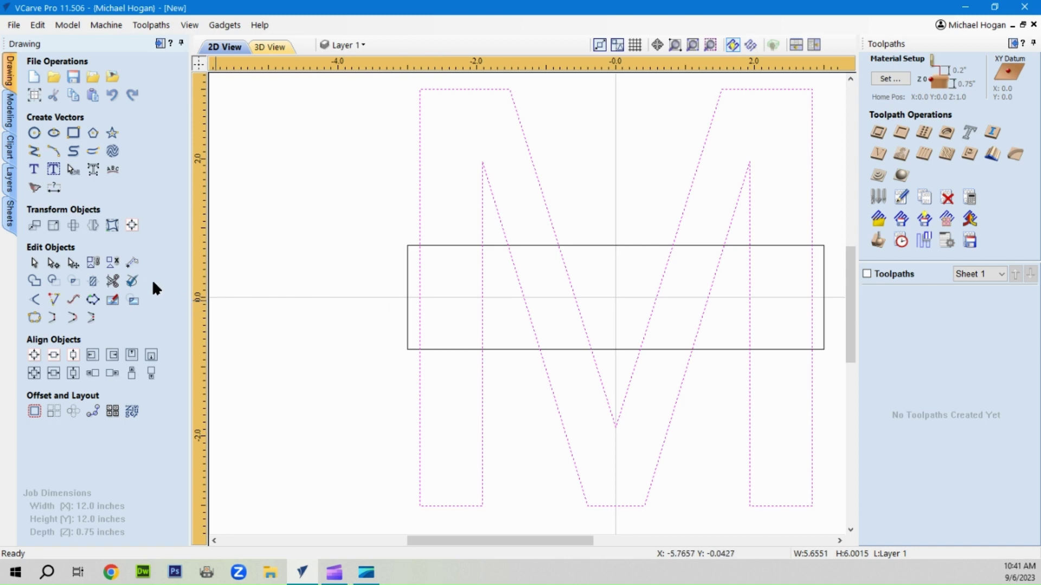
Trim away all segments of the letter M that lie inside the rectangle with Interactive Vector Trim.
click(113, 281)
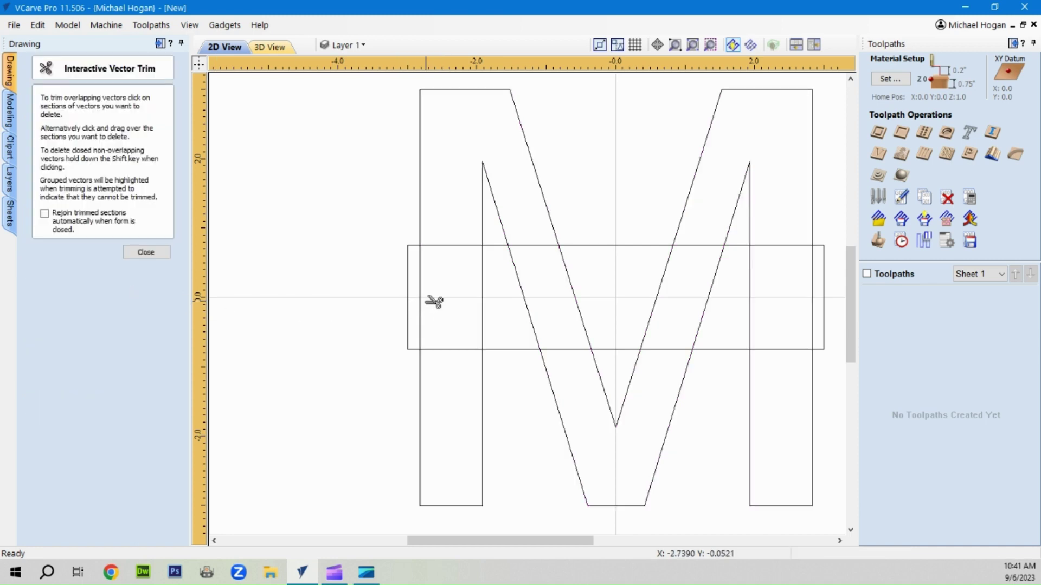
click(483, 293)
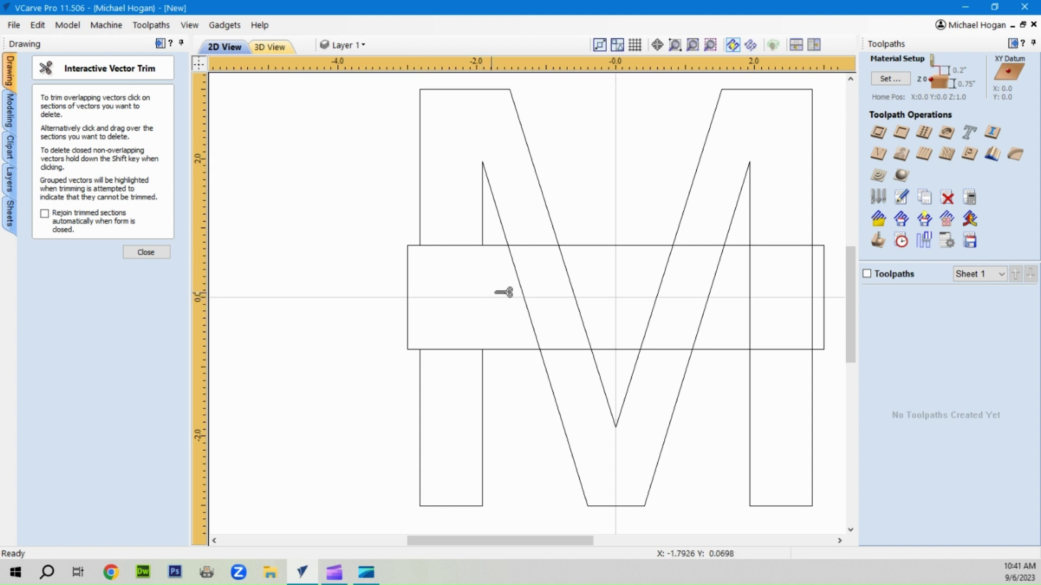
click(521, 287)
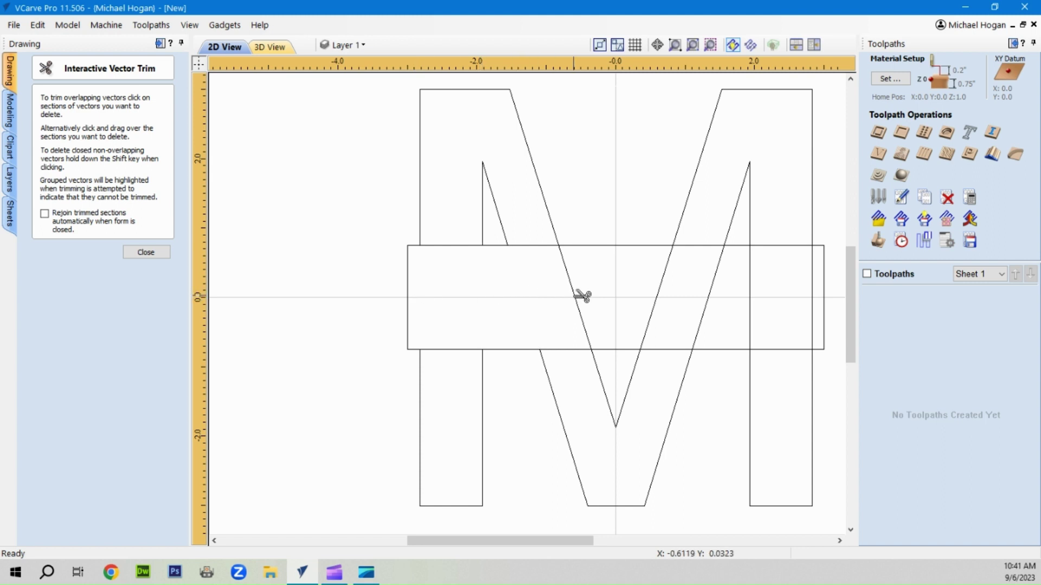
click(576, 293)
click(664, 291)
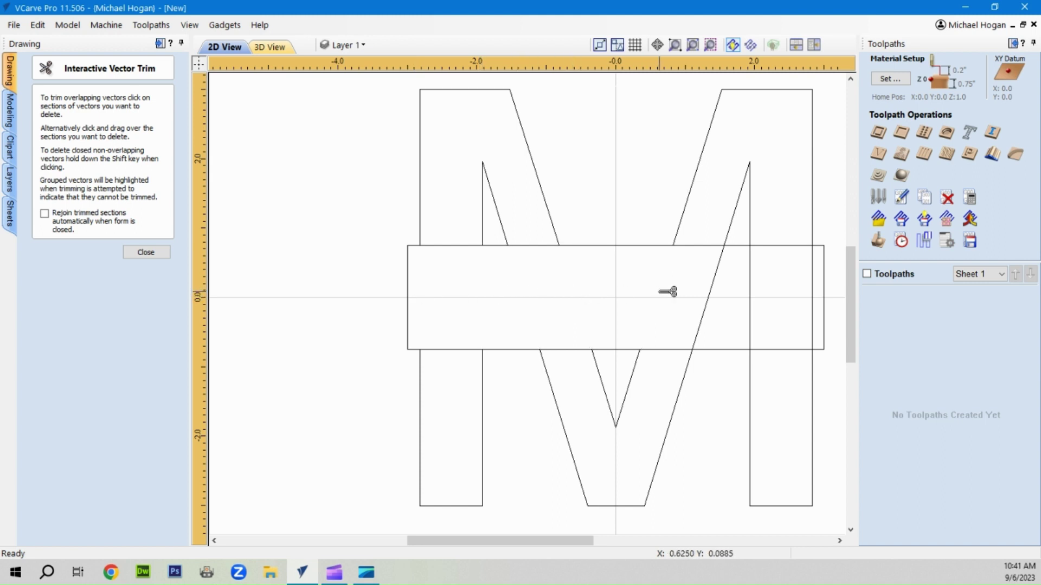
click(710, 292)
click(750, 297)
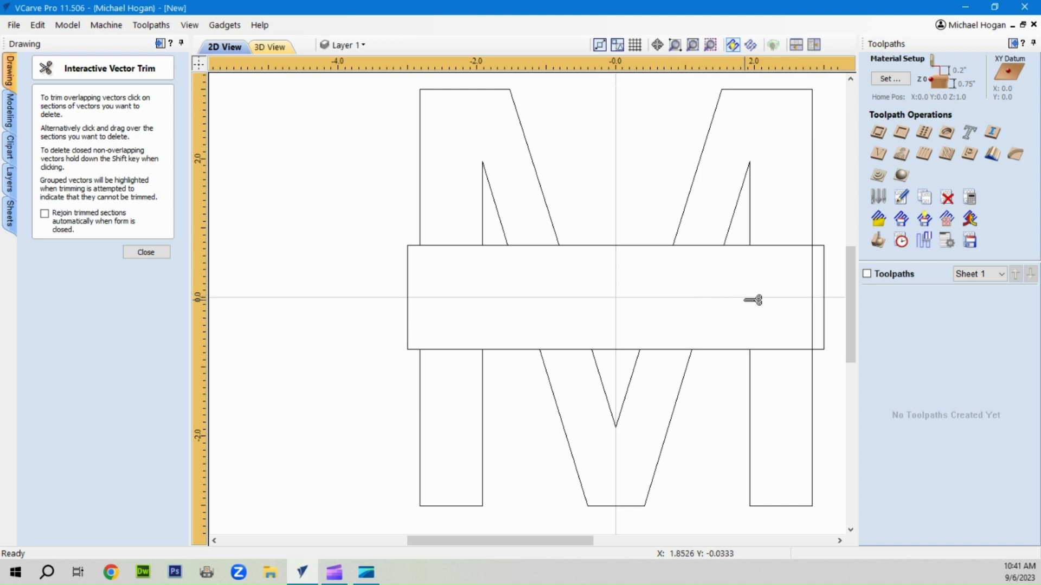
click(814, 301)
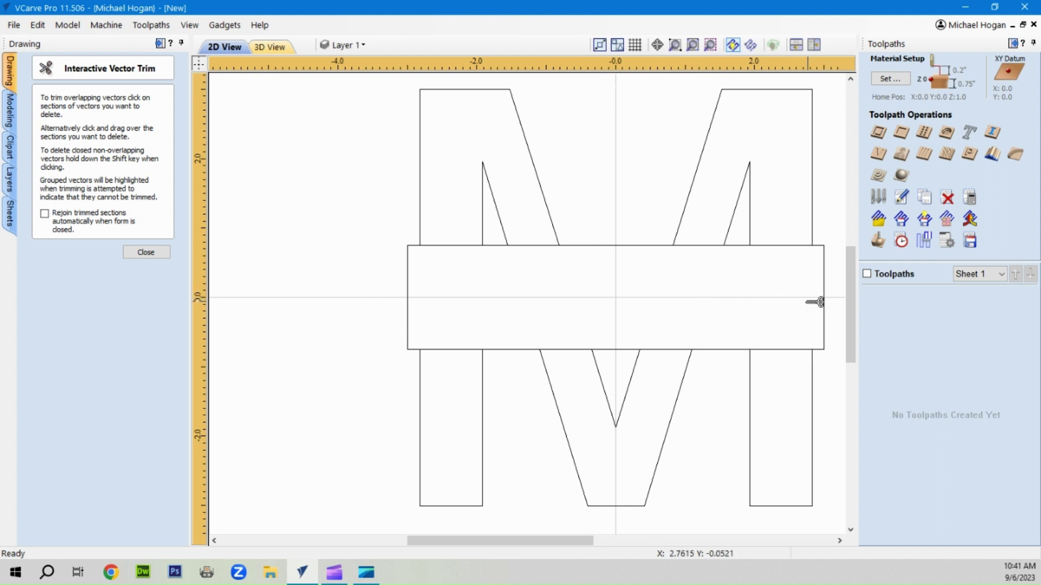
click(143, 252)
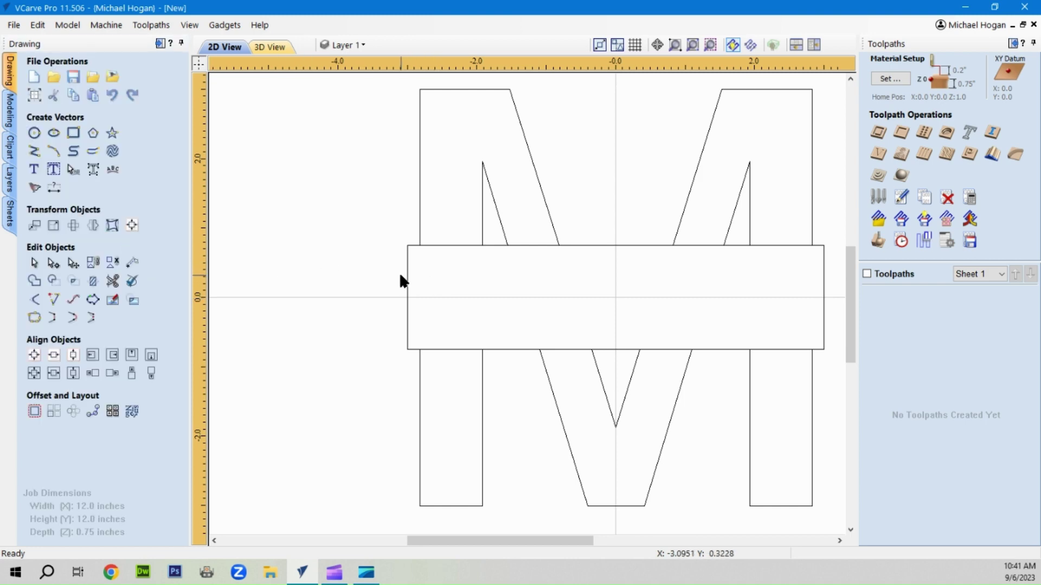
Copy the central rectangle to a new hidden layer named Text Box and delete the original from Layer 1.
click(341, 44)
click(291, 250)
click(408, 278)
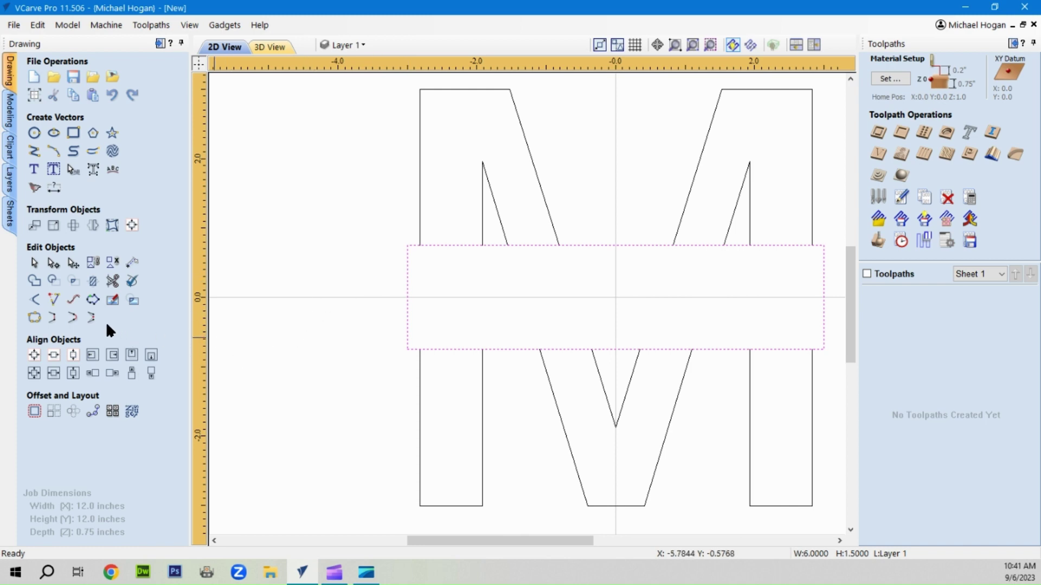
right_click(408, 279)
mouse_move(441, 535)
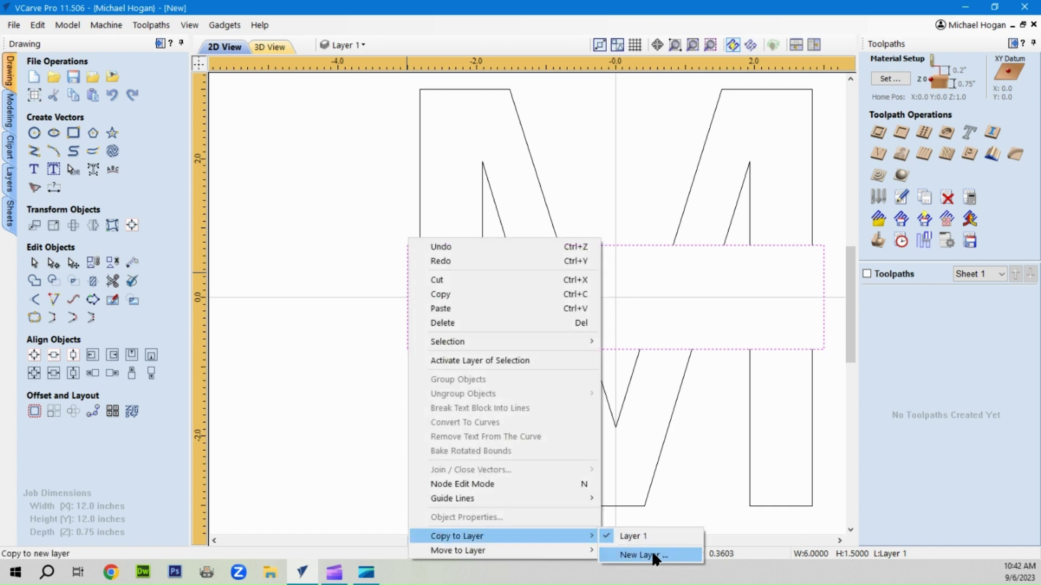
click(652, 553)
drag(522, 252, 477, 253)
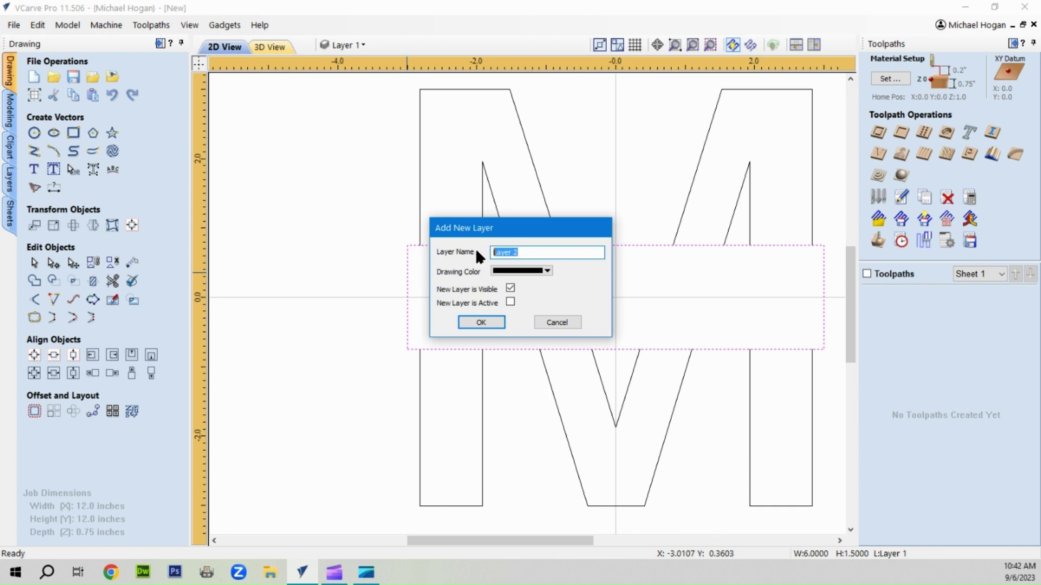
text(B)
text(e)
text(xt Bo)
text(x)
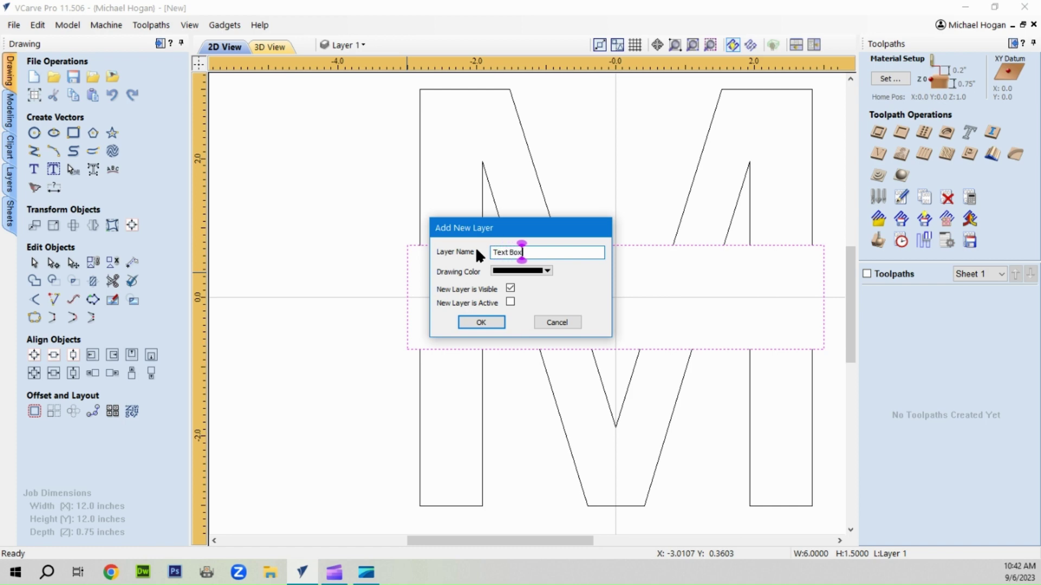
click(510, 288)
click(477, 322)
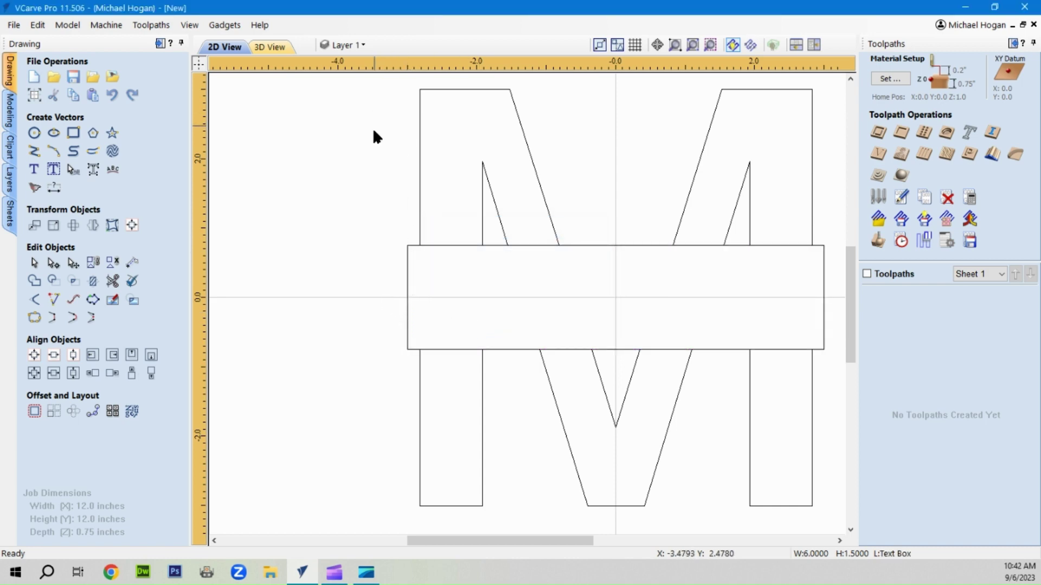
click(412, 244)
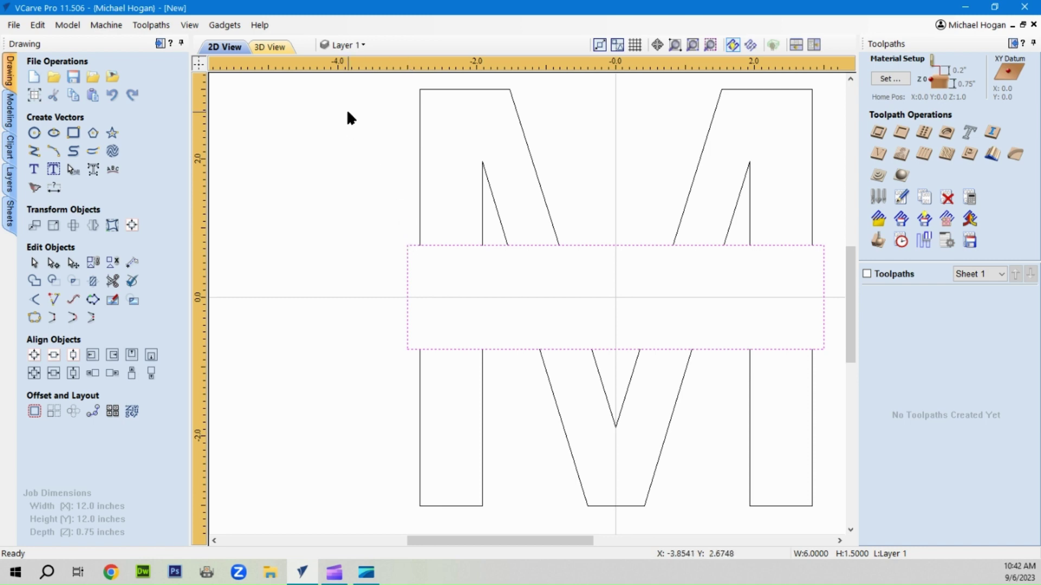
key(Delete)
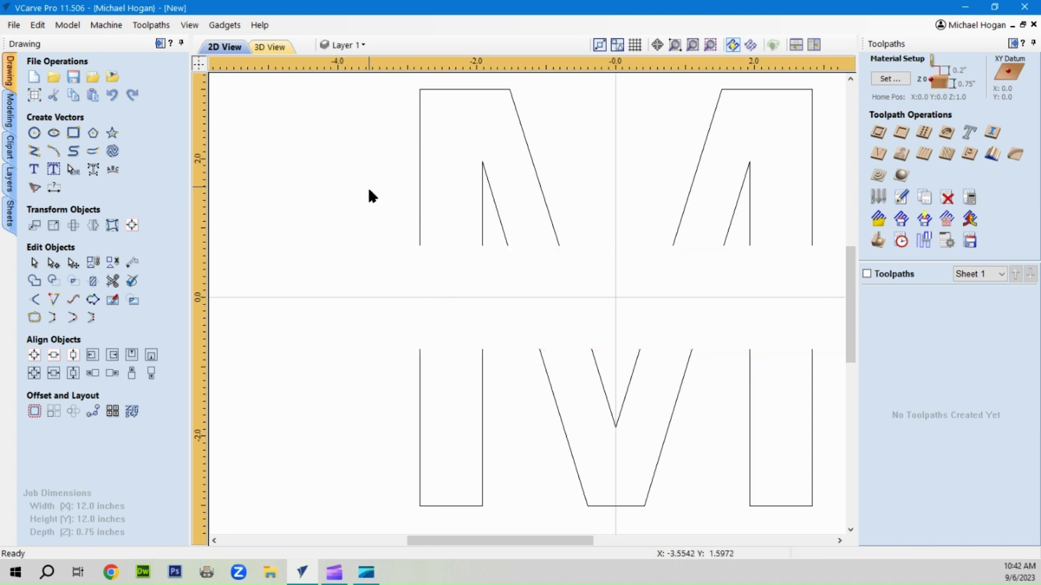
Close the open outlines of the two upper M pieces with straight-line joins.
scroll(223, 228, down, 1)
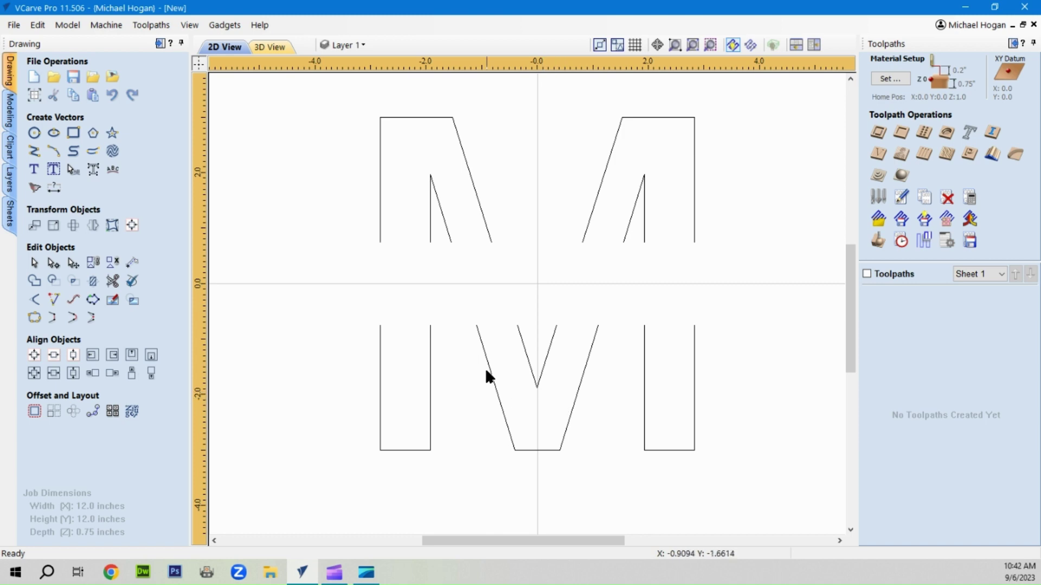
click(381, 187)
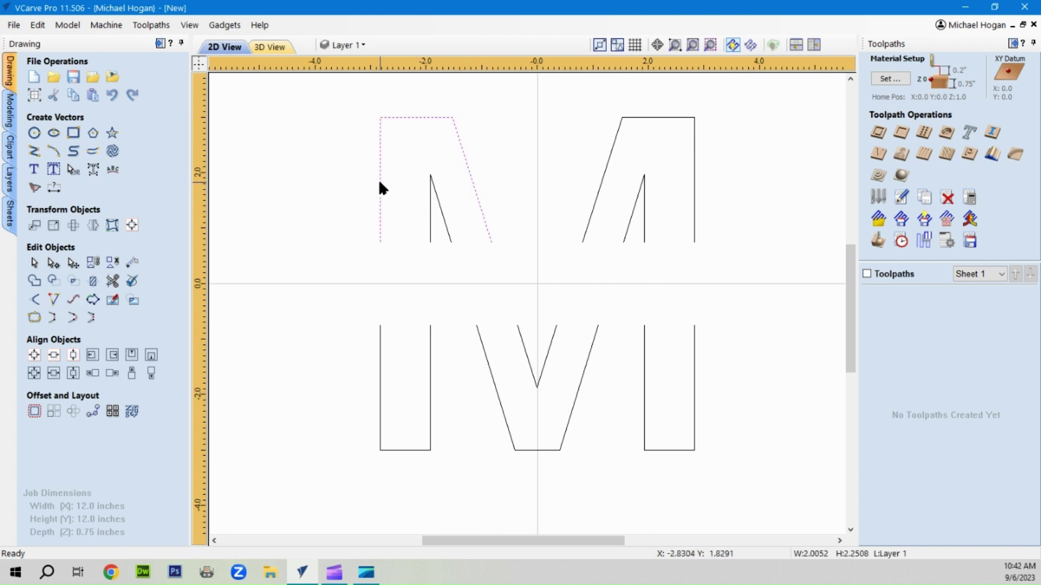
shift+click(430, 219)
click(52, 319)
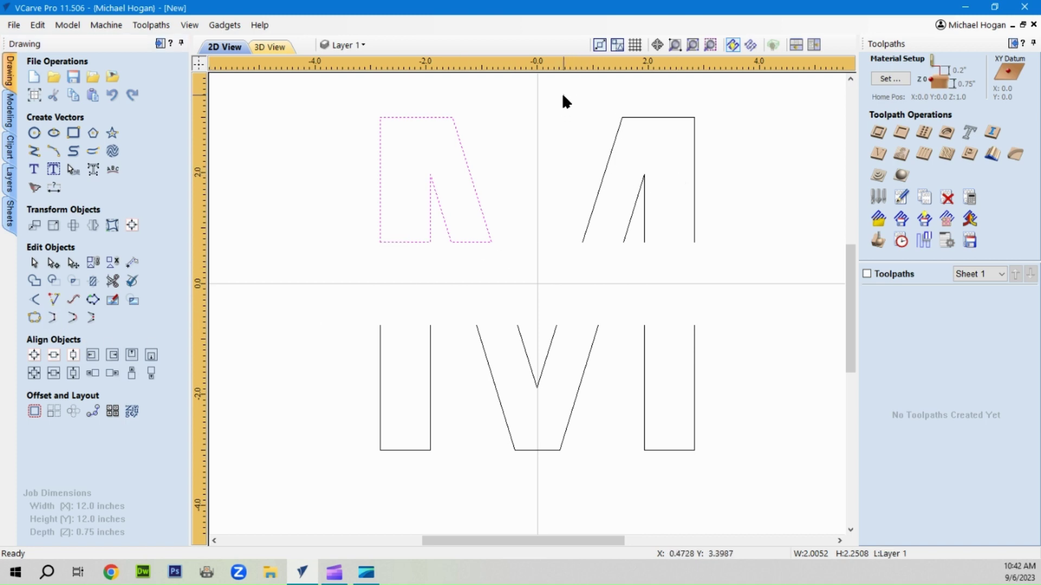
drag(562, 96, 756, 259)
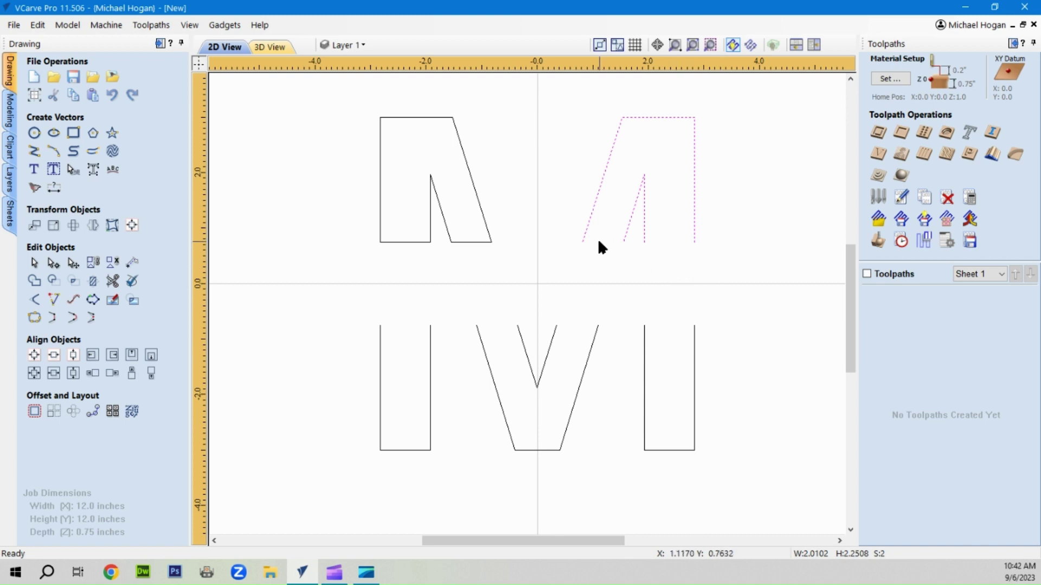
click(52, 319)
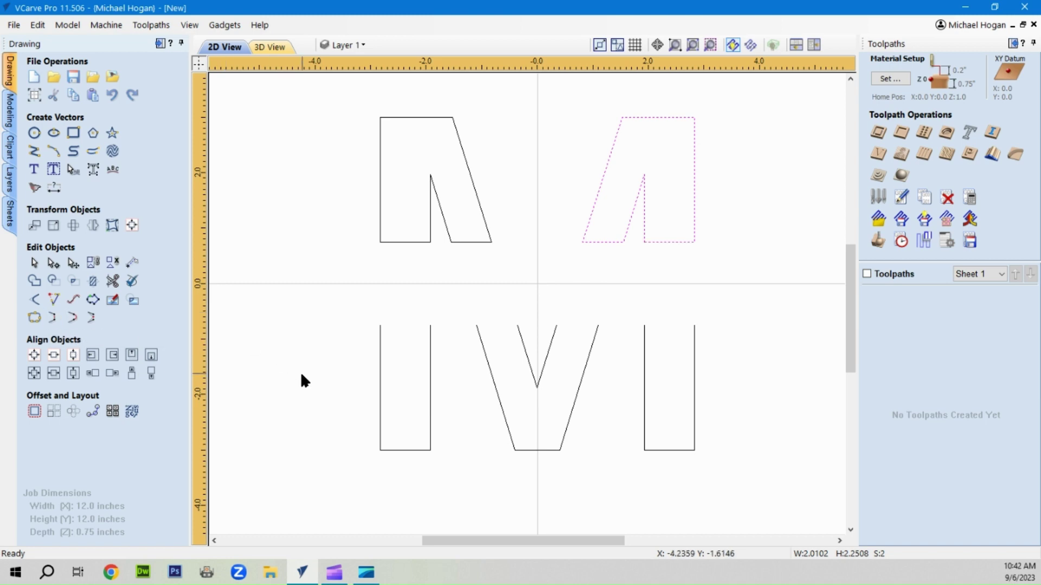
Close the open outlines of the three lower M pieces with straight-line joins.
click(380, 384)
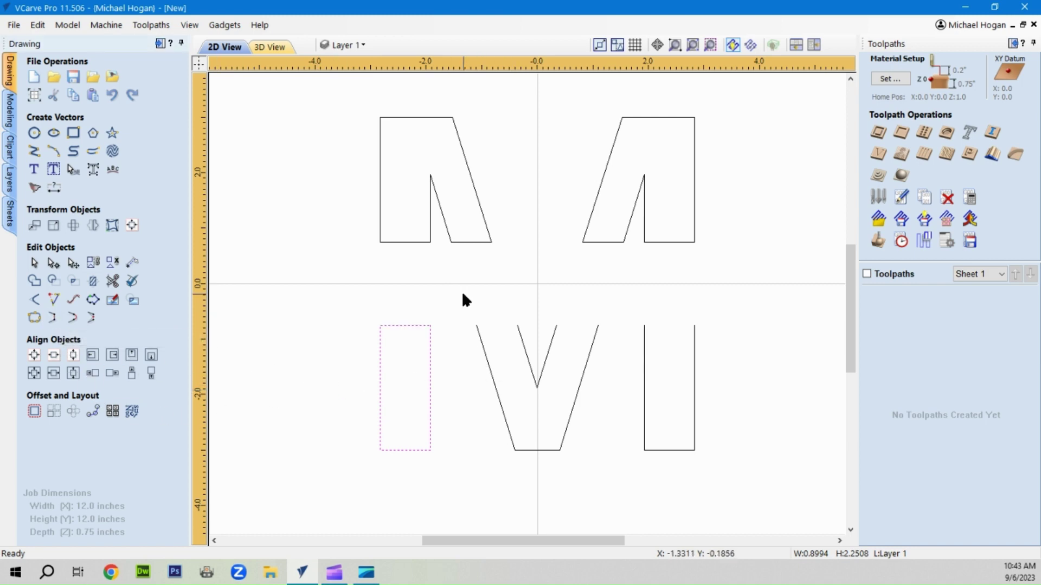
drag(463, 295, 620, 474)
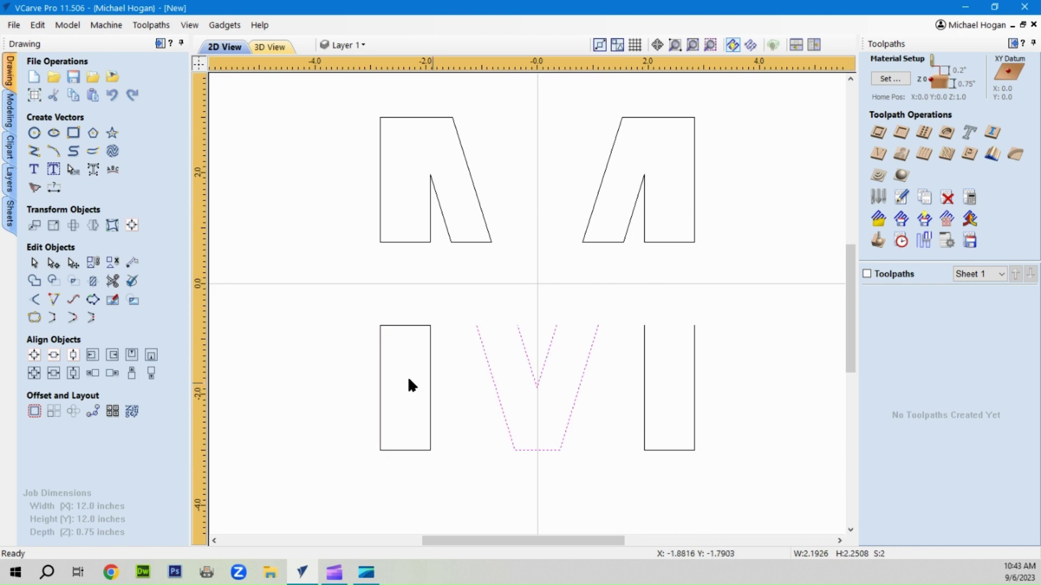
click(53, 320)
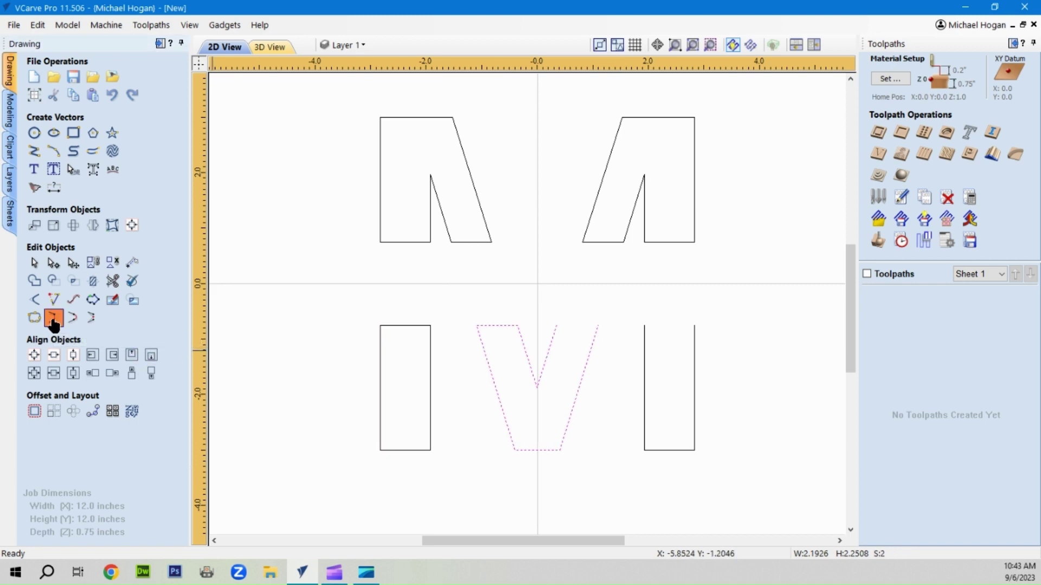
drag(625, 307, 730, 441)
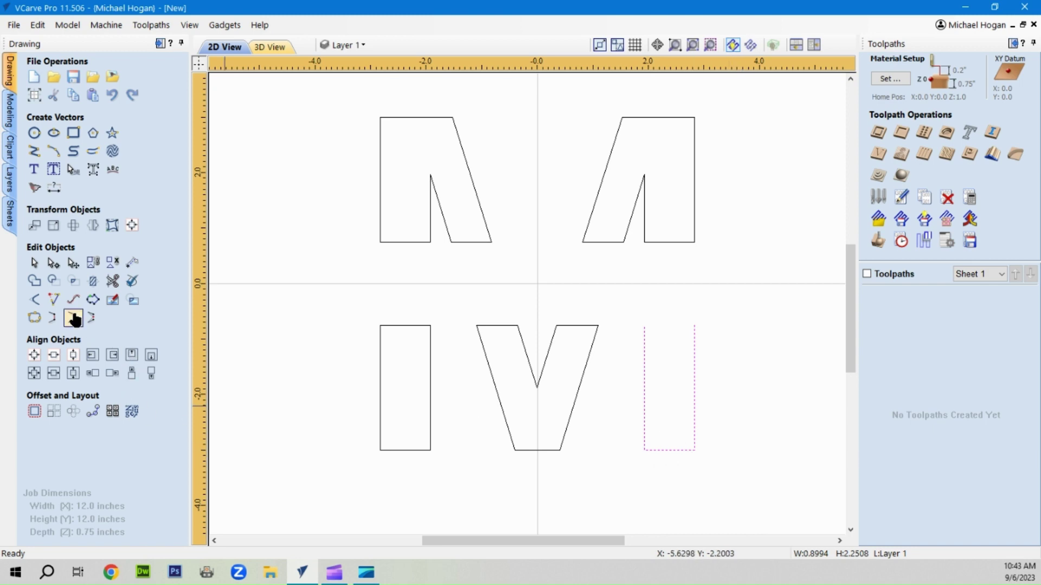
click(53, 319)
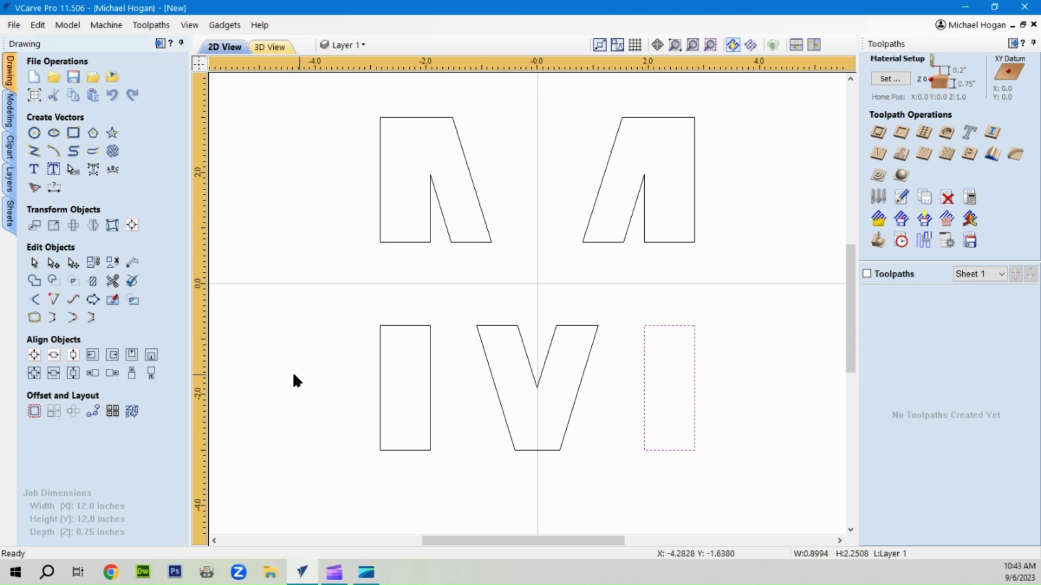
click(297, 329)
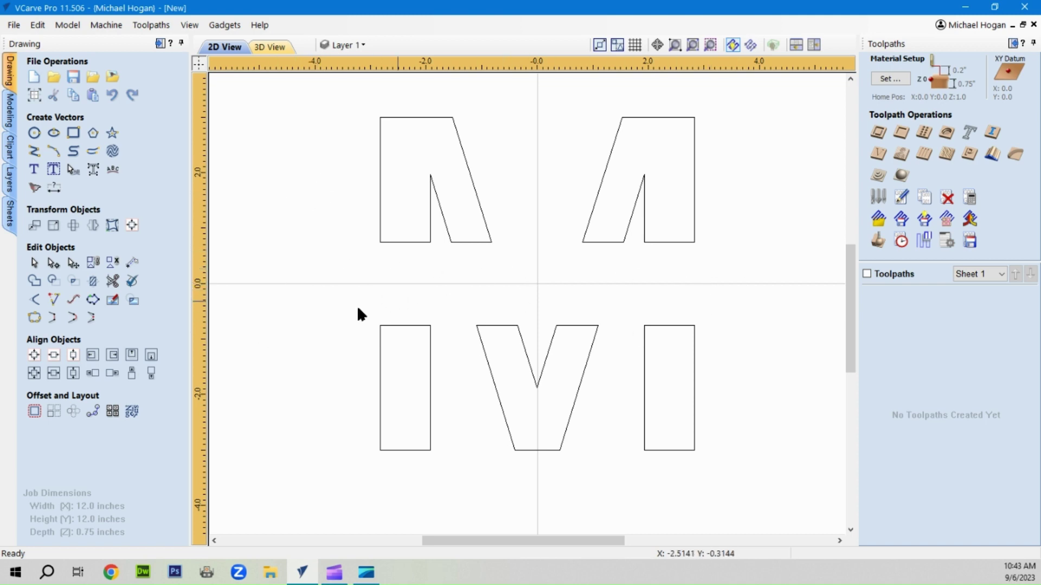
Make the Text Box layer visible again and add another new layer with its default name.
click(352, 46)
click(342, 80)
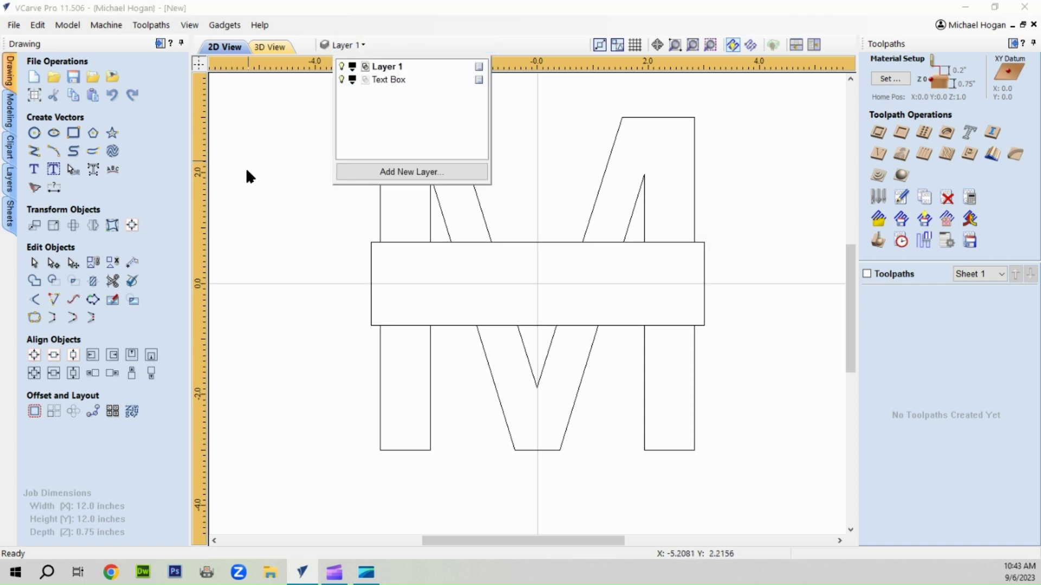
click(279, 163)
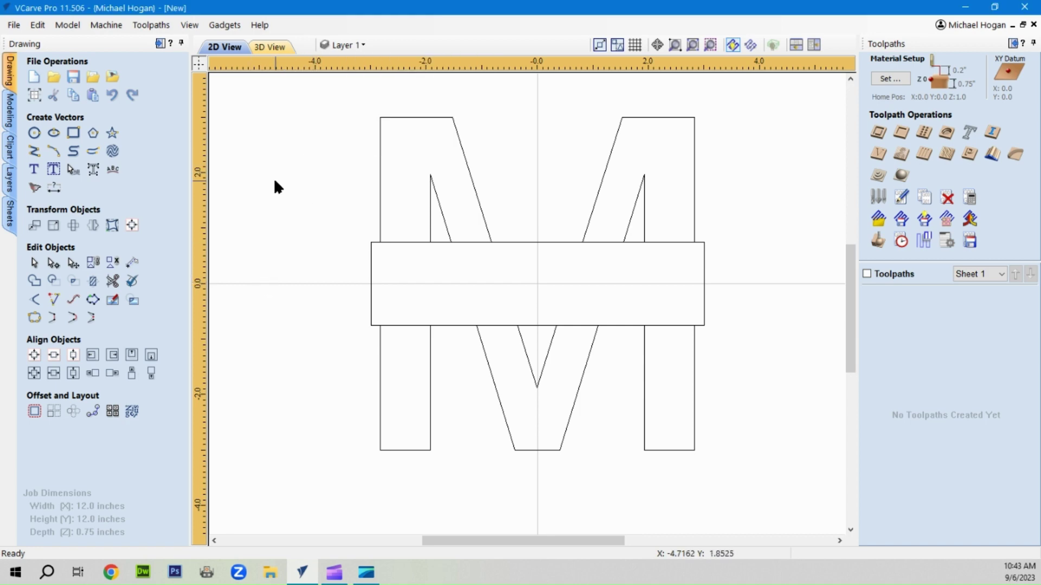
click(345, 45)
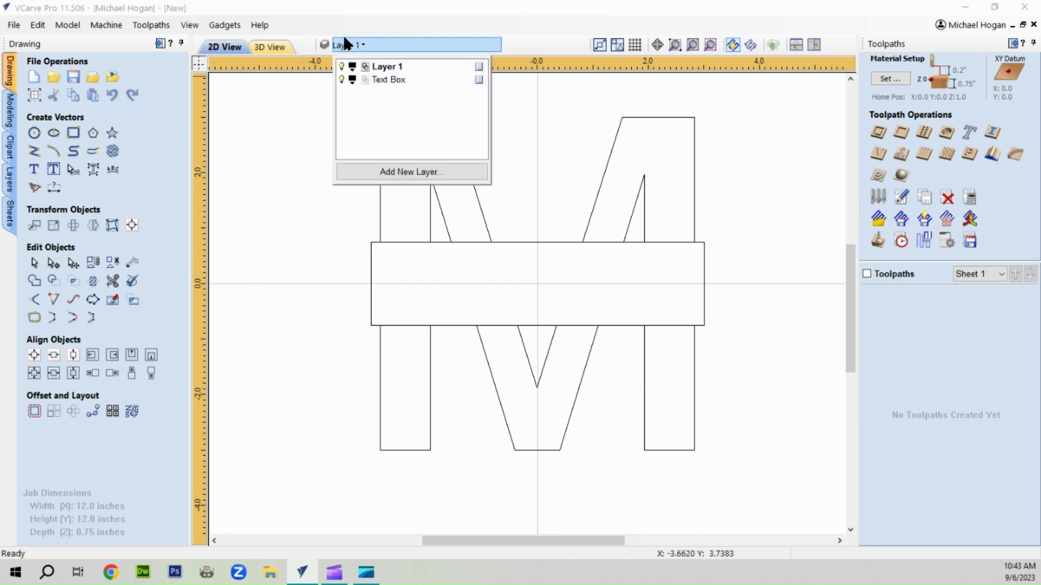
click(374, 172)
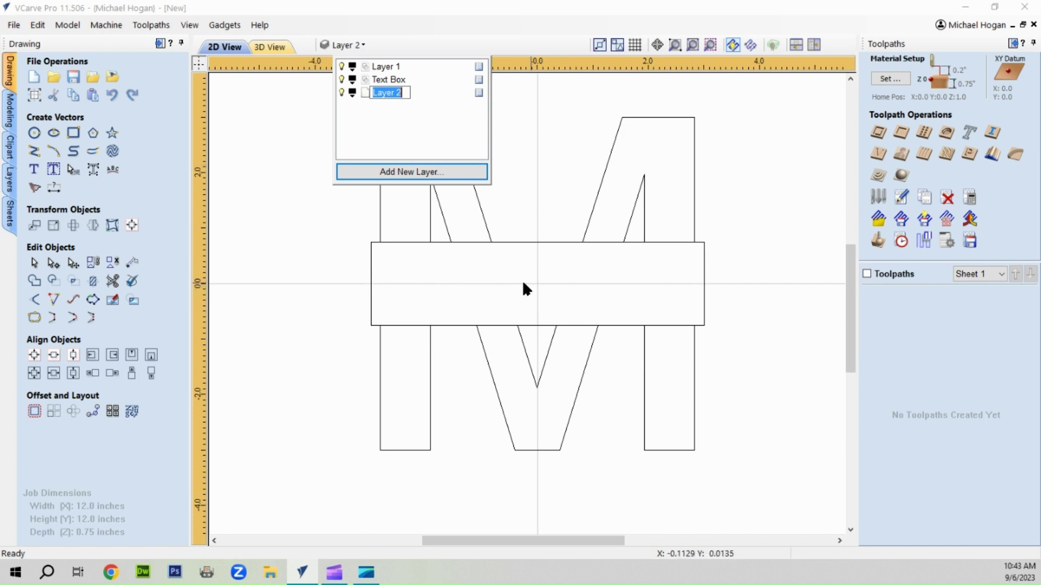
click(302, 248)
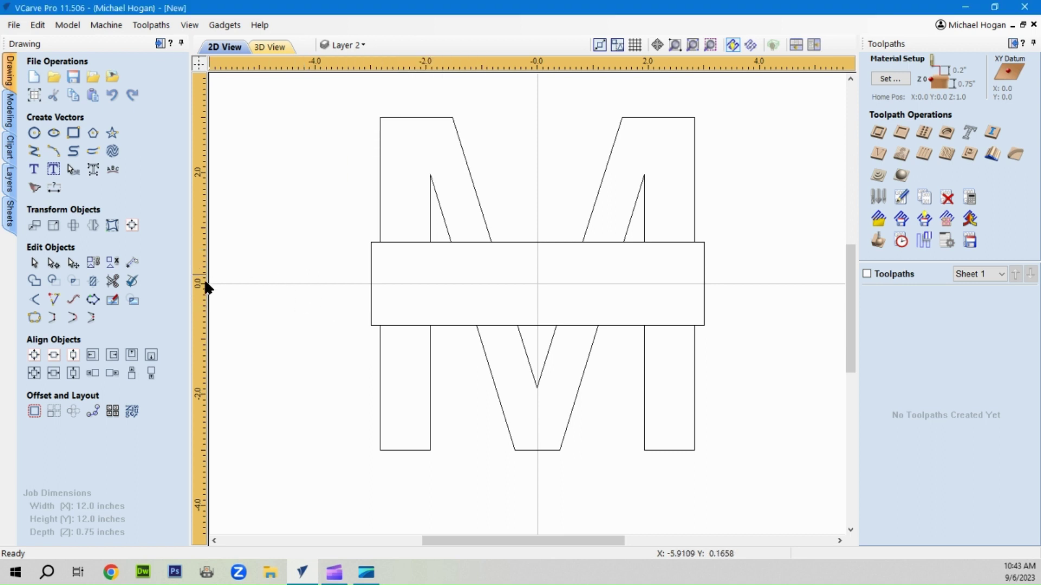
Create centre-aligned text with the couple's first names joined by an ampersand, in Brush Script MT at 1.0 inch high.
click(33, 171)
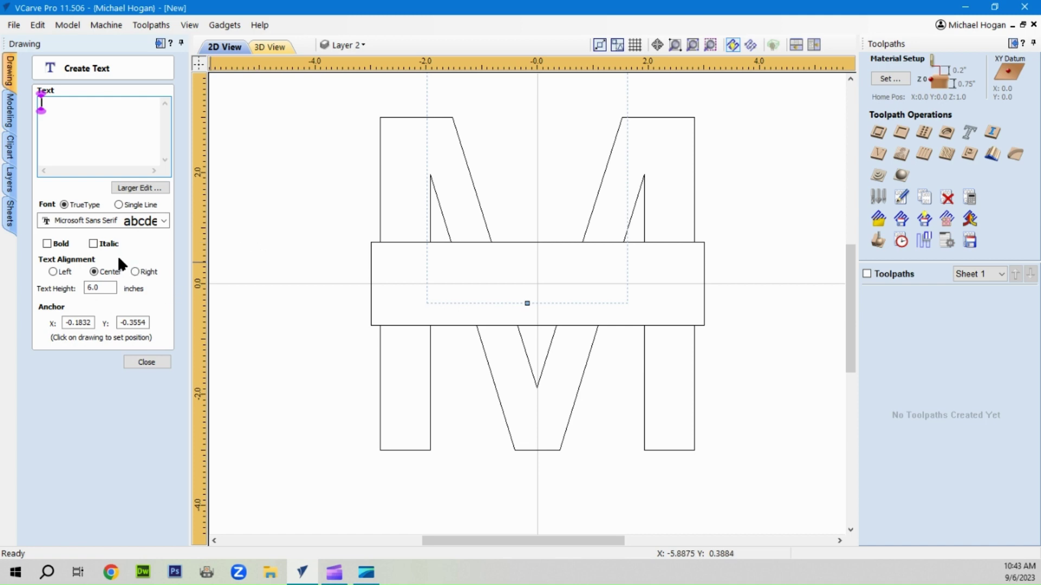
click(162, 220)
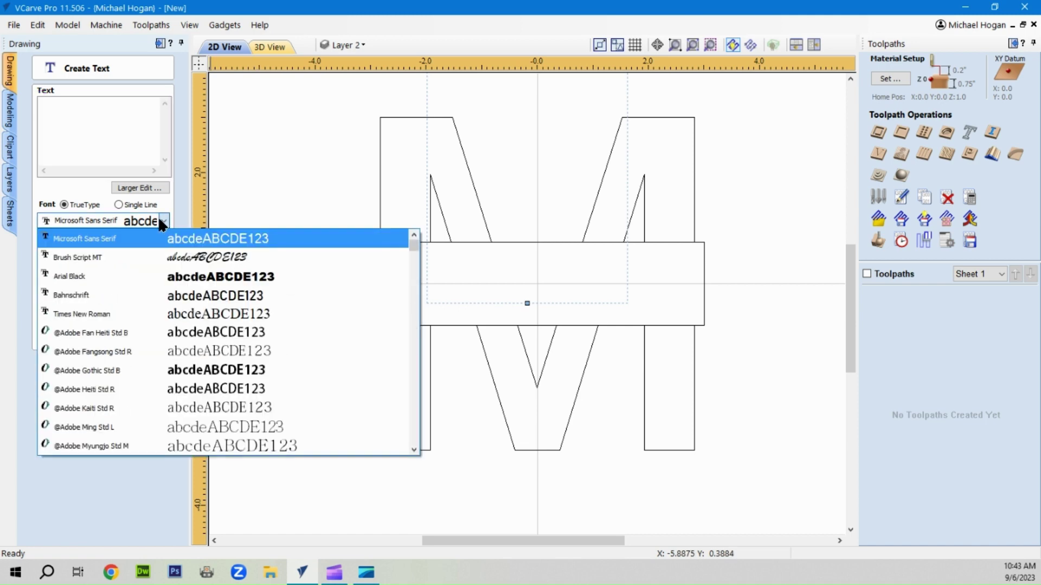
click(112, 256)
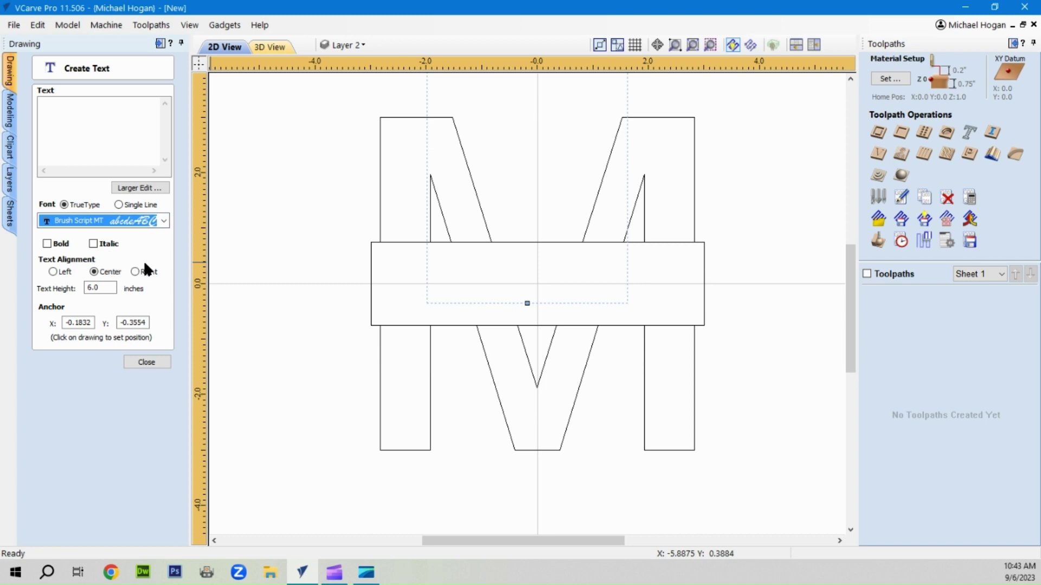
double_click(87, 289)
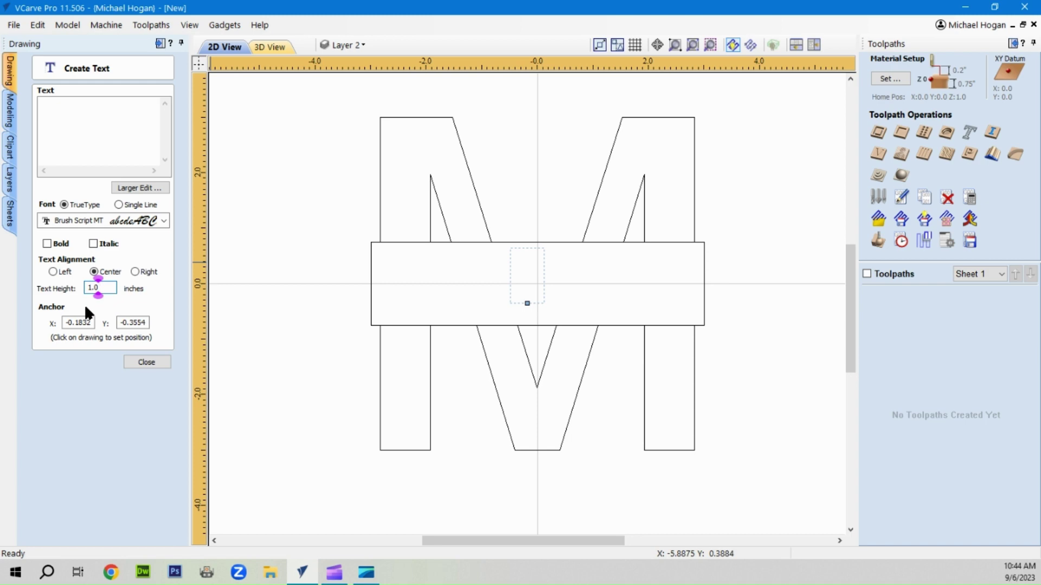
click(50, 103)
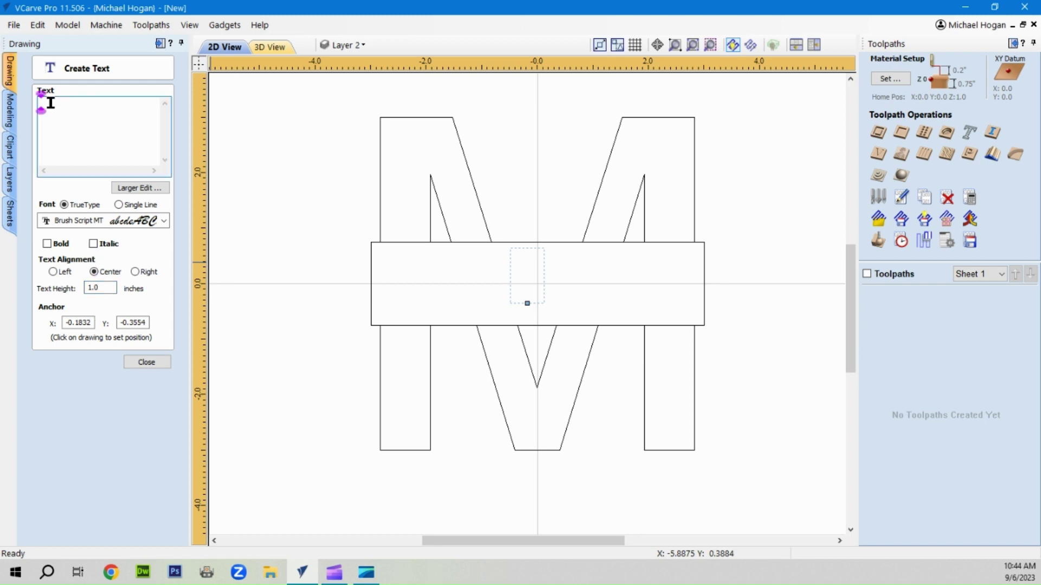
text(Carol)
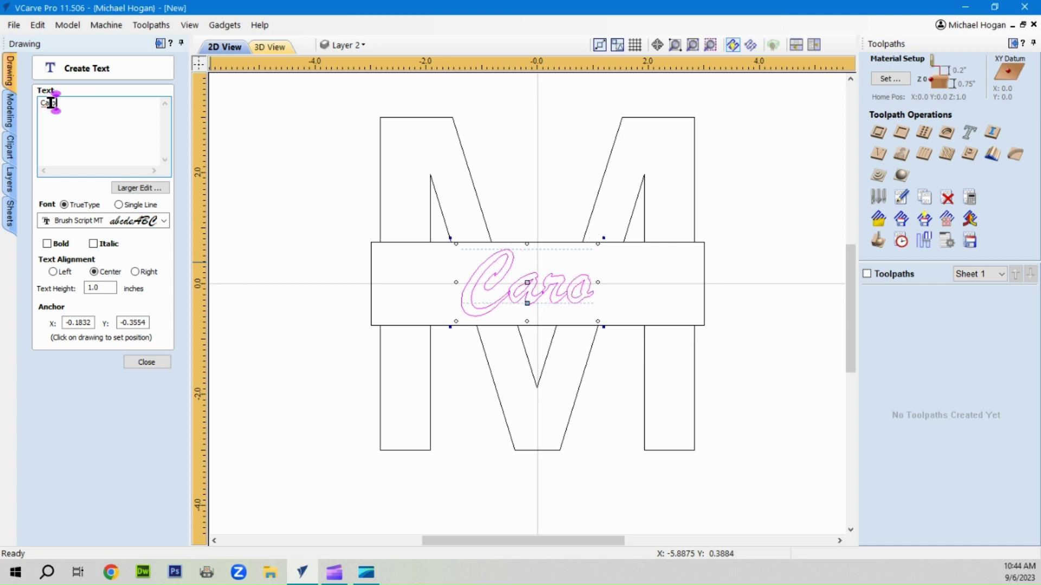
text( &)
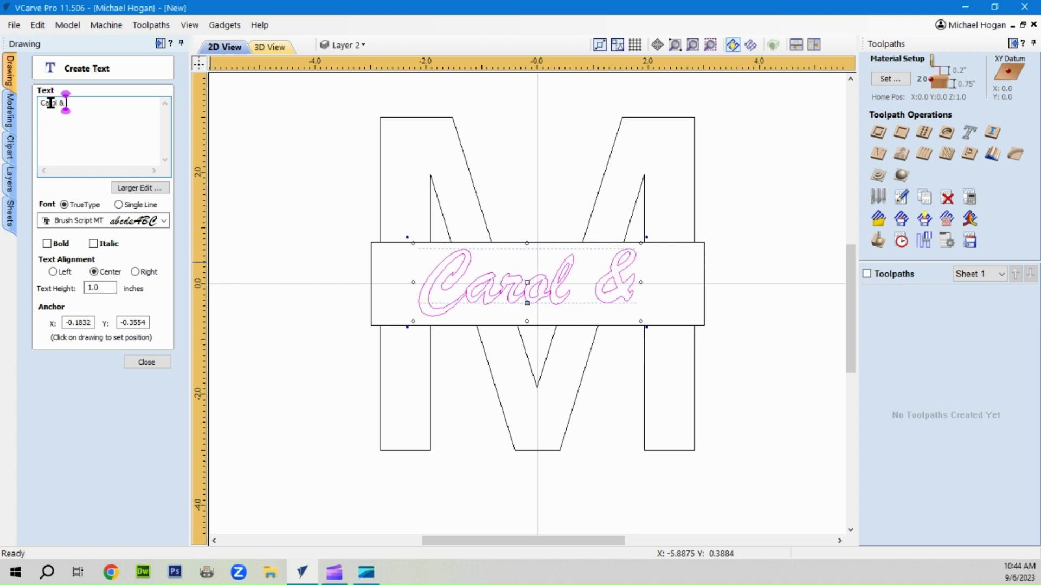
text( James)
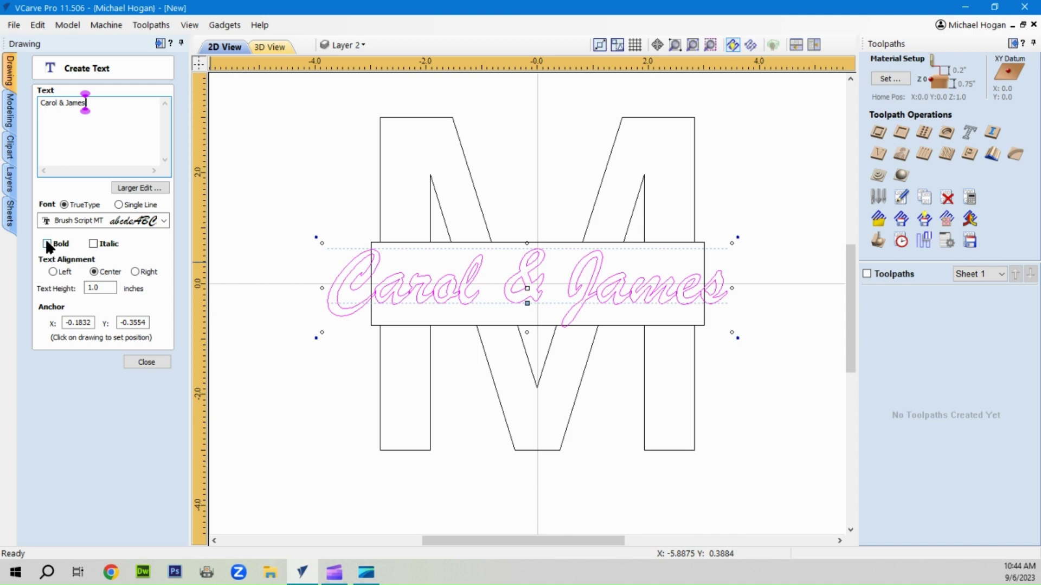
Set the names' text height to 0.75 inches and centre the text in the material.
click(95, 287)
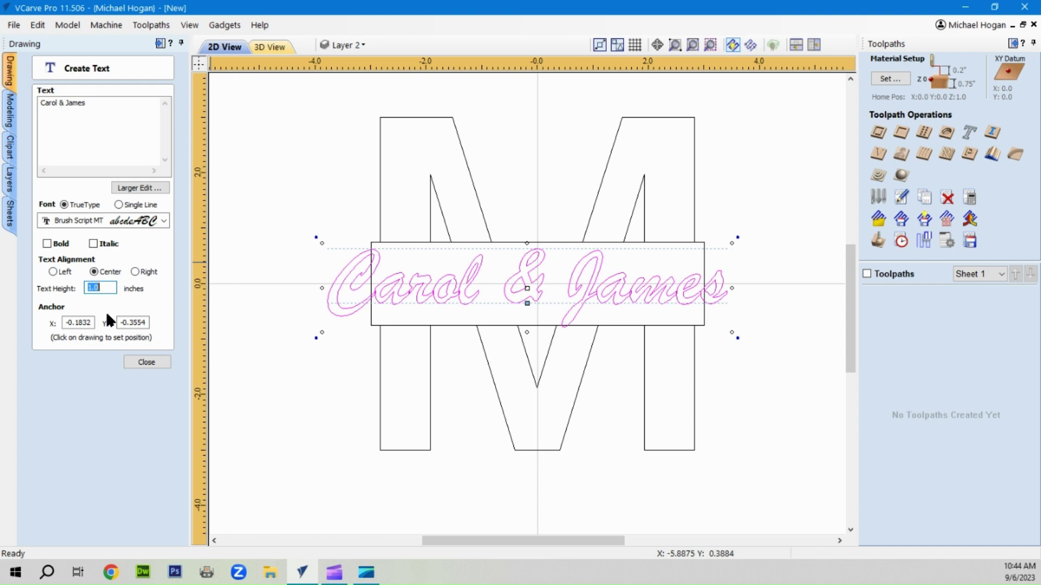
text(.75)
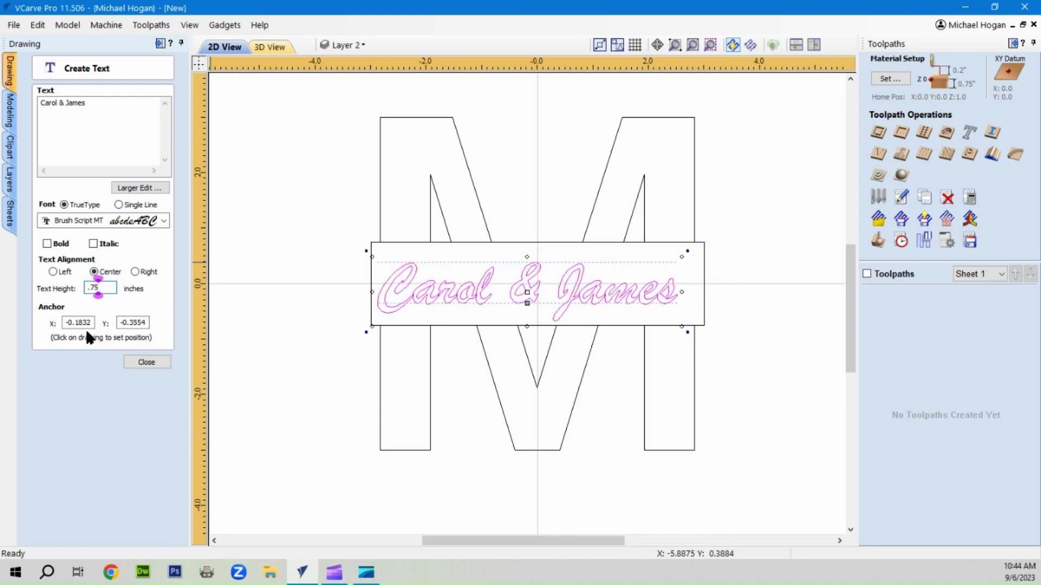
click(132, 360)
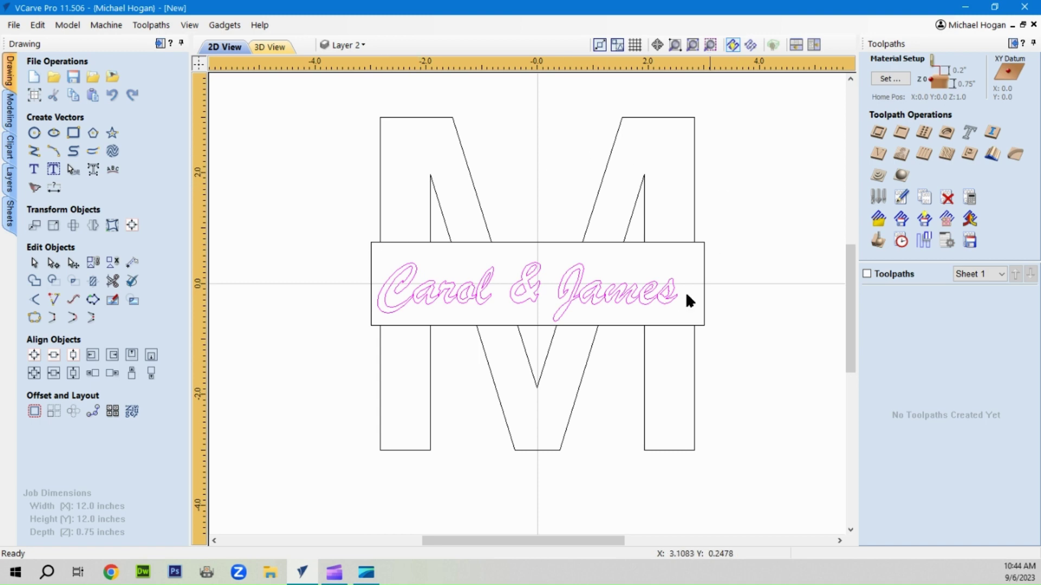
click(34, 355)
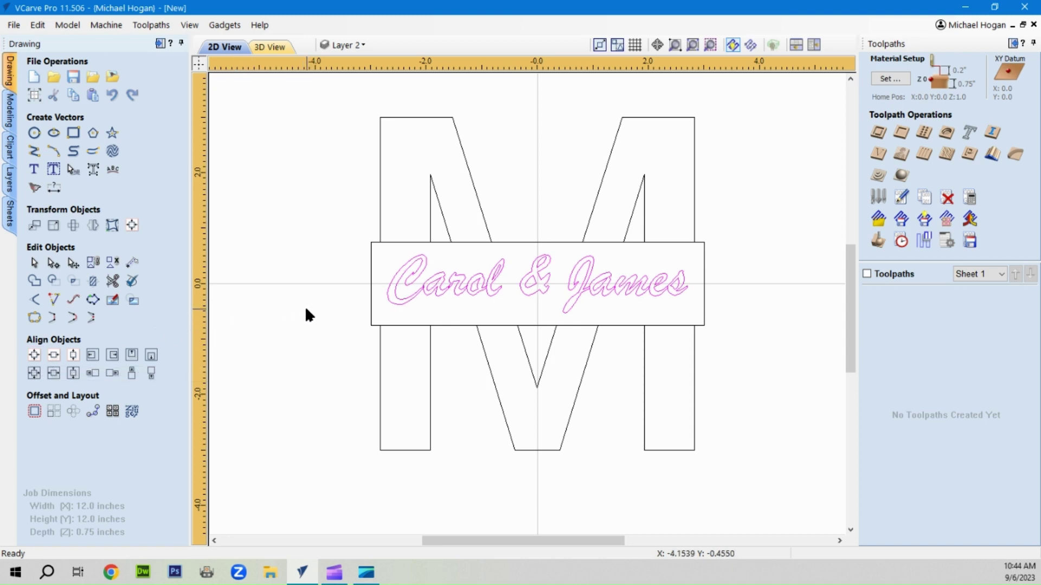
Check the contents of Layer 1 and the Text Box layer by hiding and re-showing them, and deselect the names text.
click(343, 46)
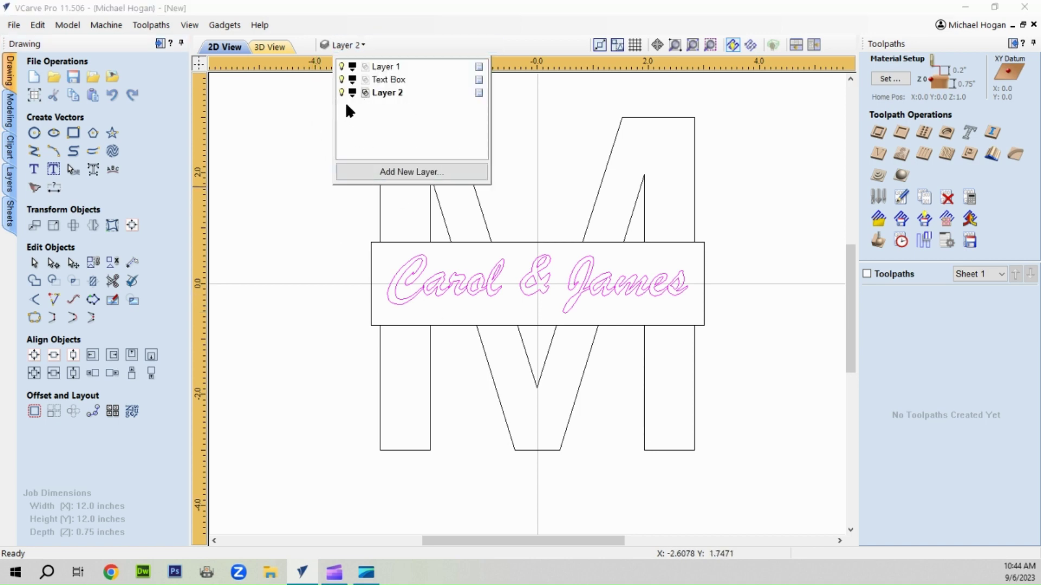
click(342, 79)
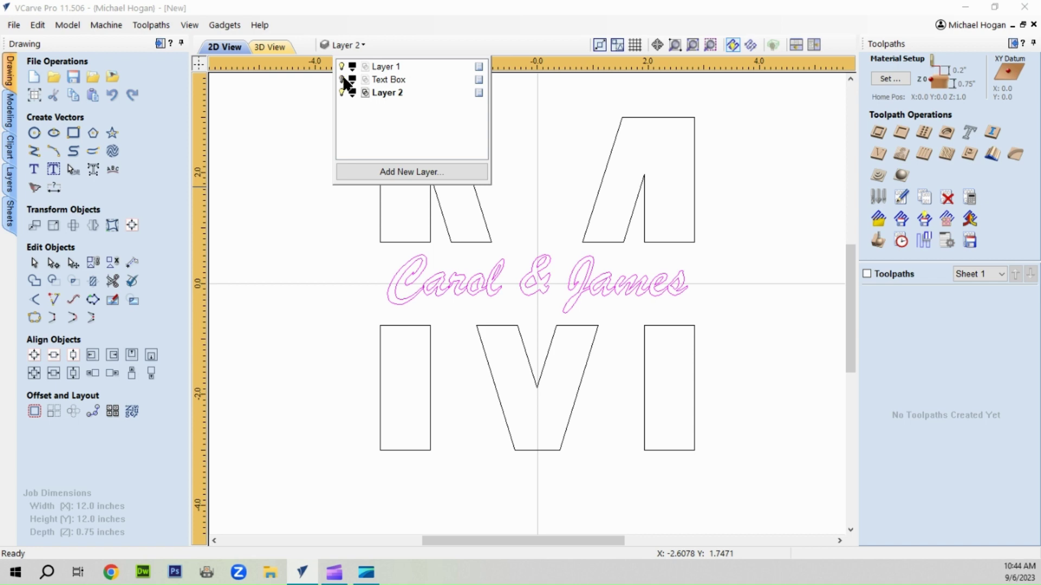
click(342, 66)
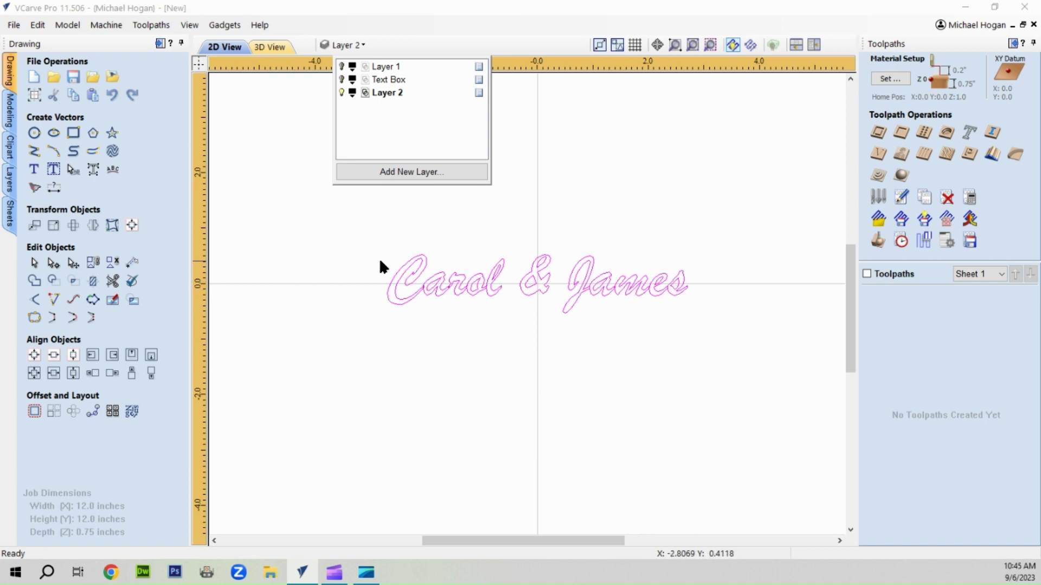
click(342, 80)
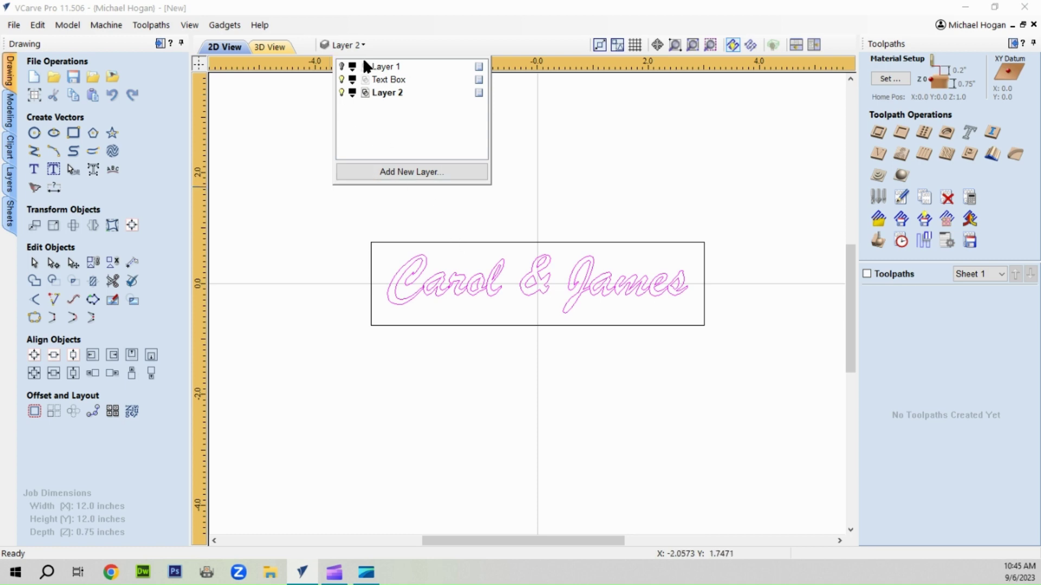
click(342, 67)
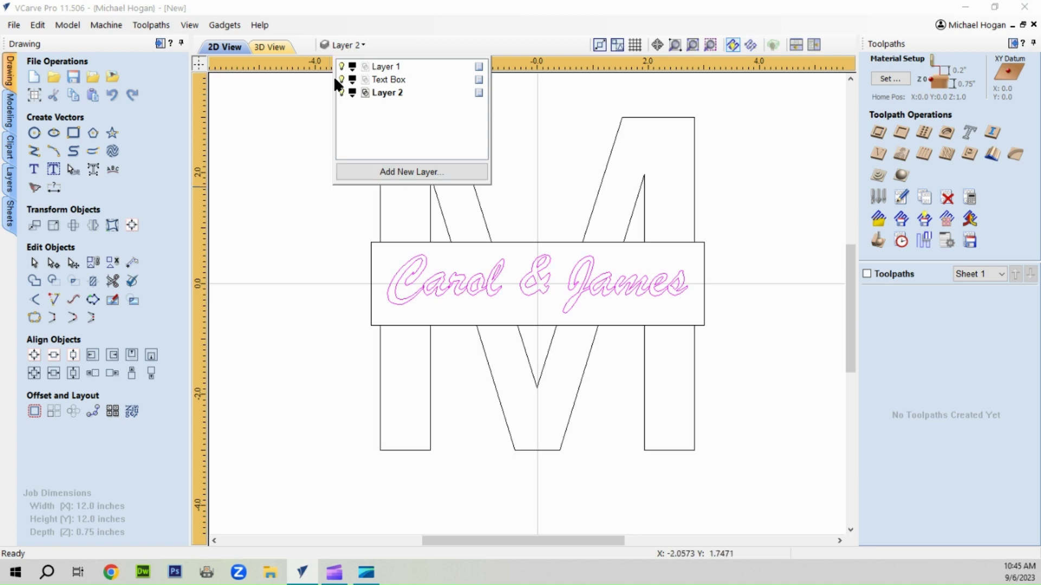
click(304, 184)
click(294, 185)
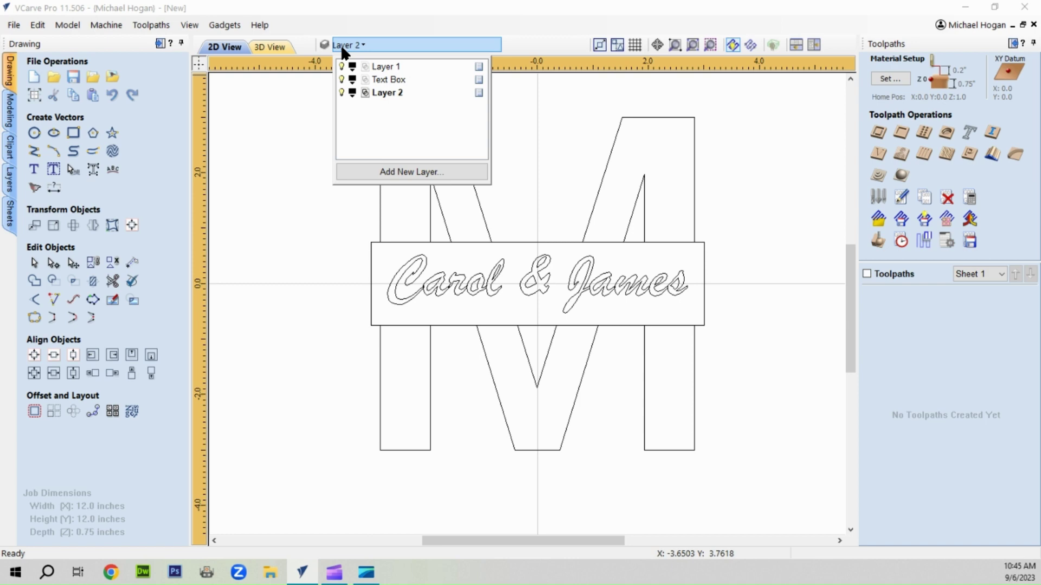
Make Layer 1 the active layer and hide only the Text Box layer.
click(342, 92)
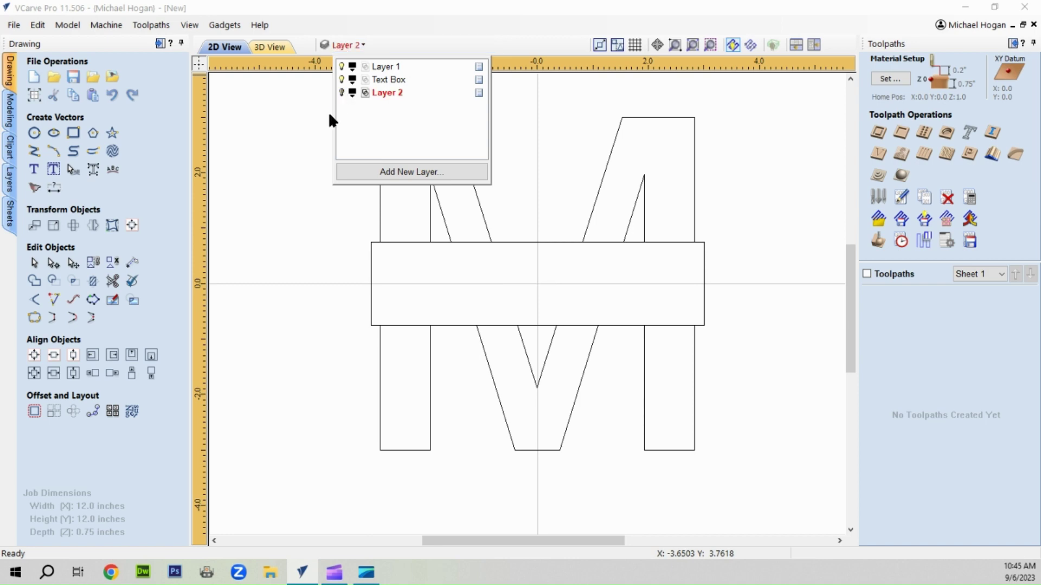
click(394, 67)
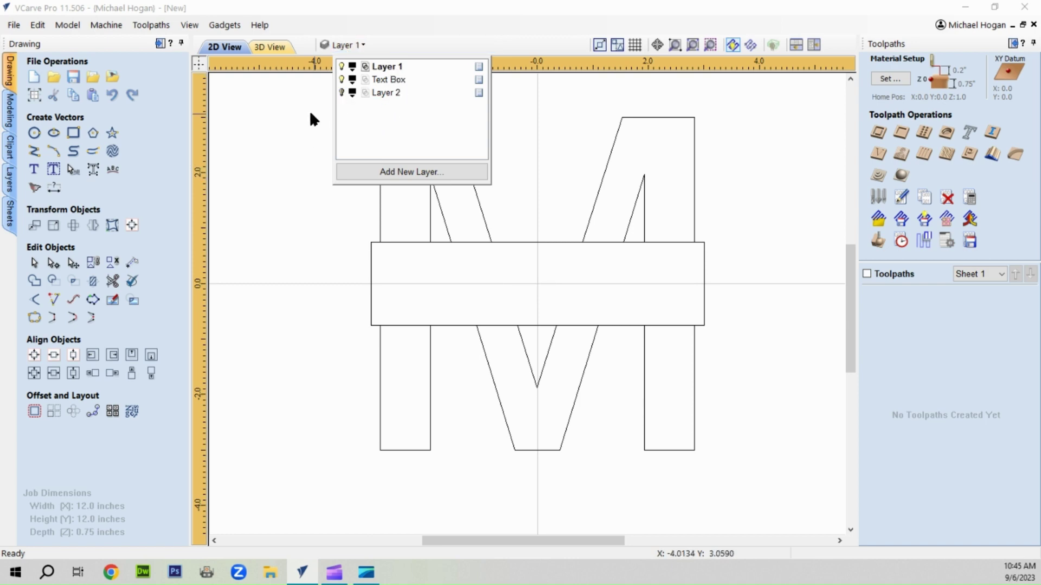
click(278, 158)
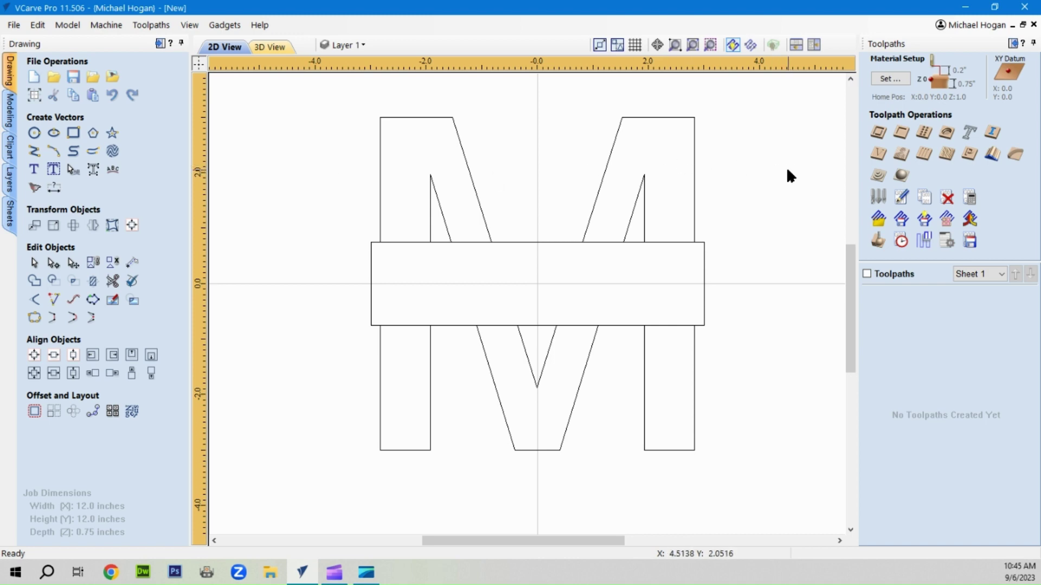
click(346, 45)
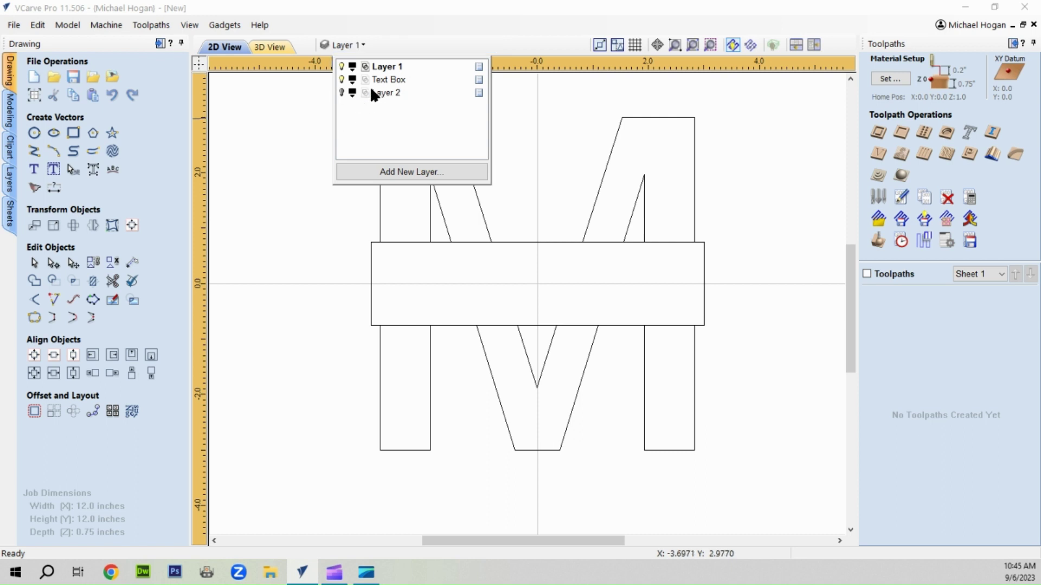
click(342, 80)
click(341, 93)
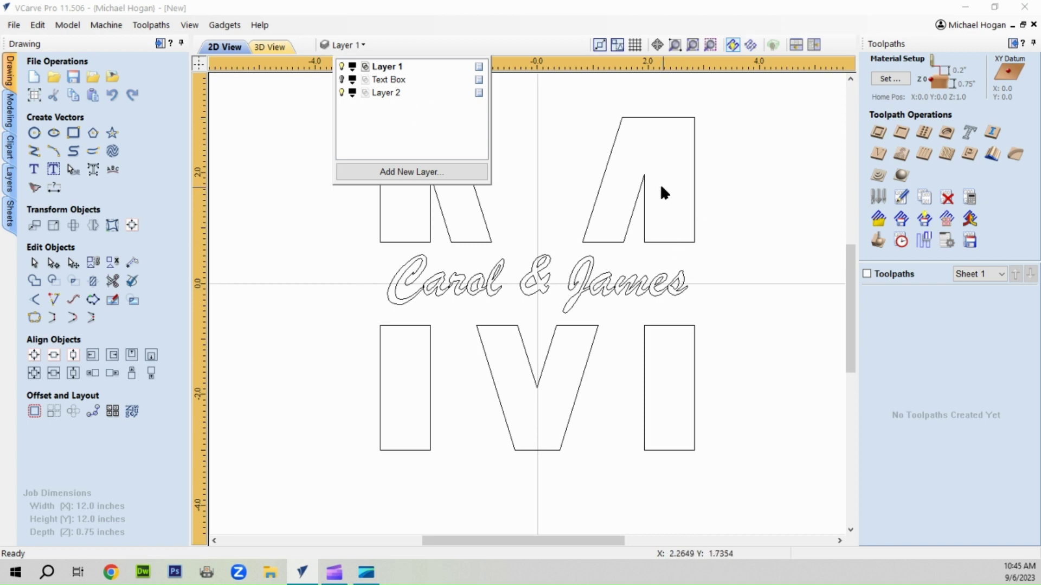
click(791, 183)
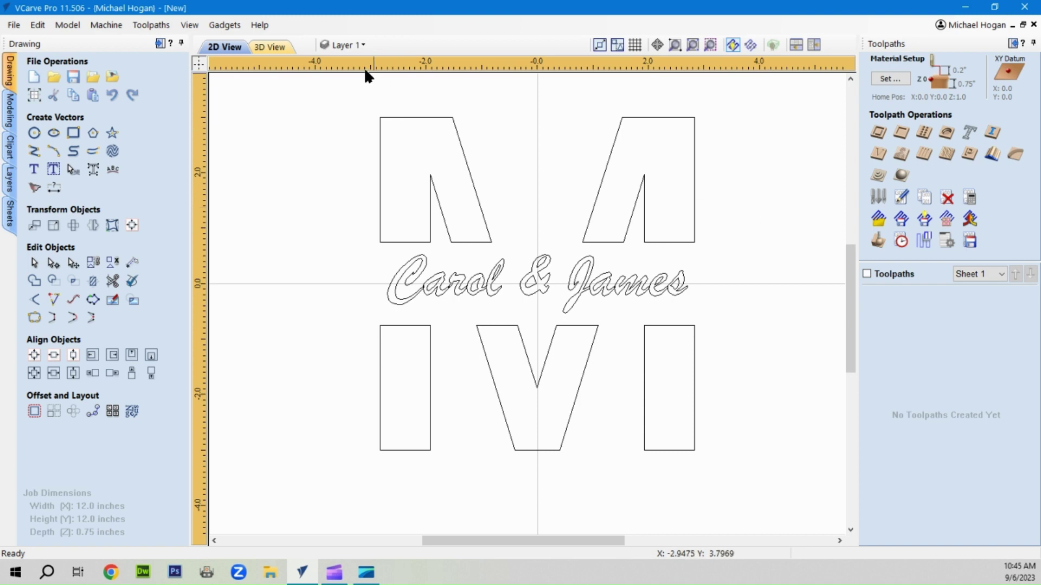
Hide Layer 2 and rename it Names.
click(338, 45)
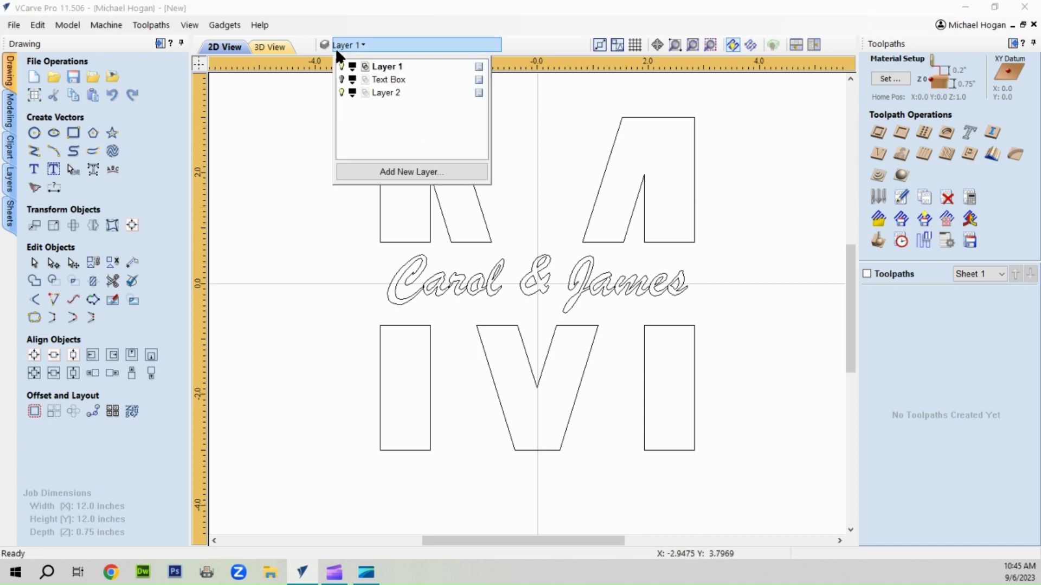
click(341, 92)
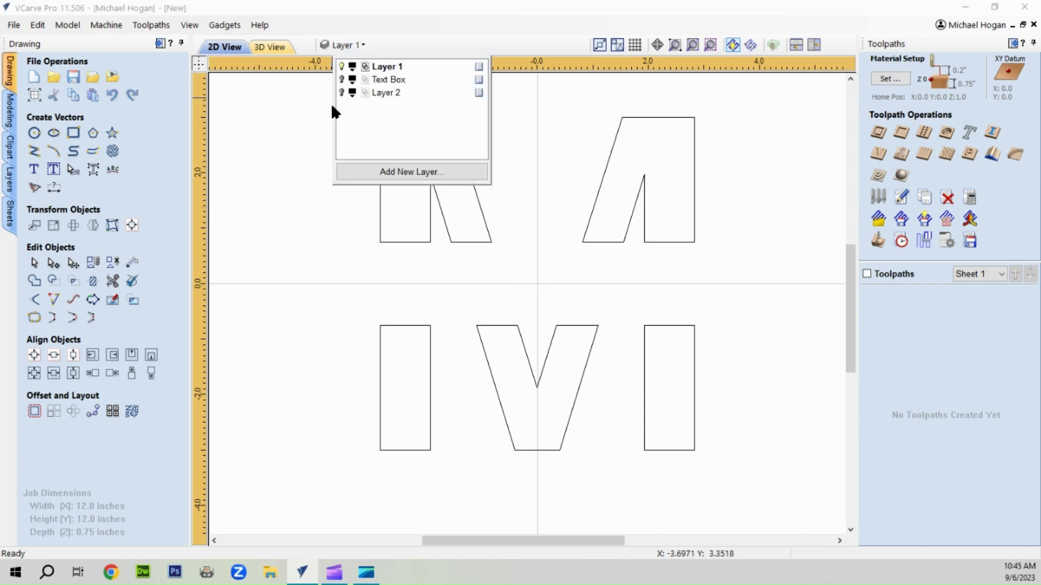
double_click(382, 93)
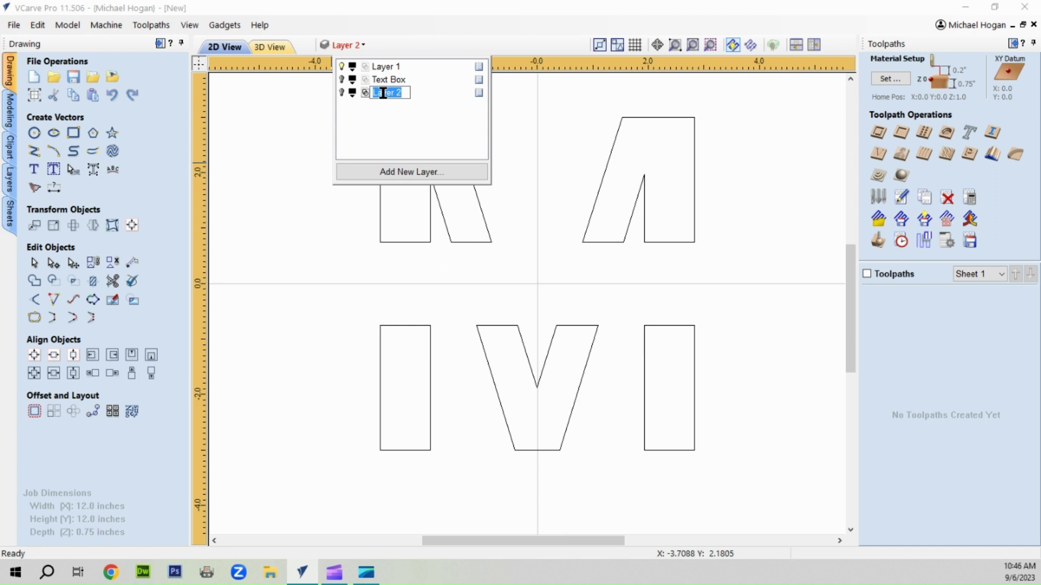
text(Names)
key(Return)
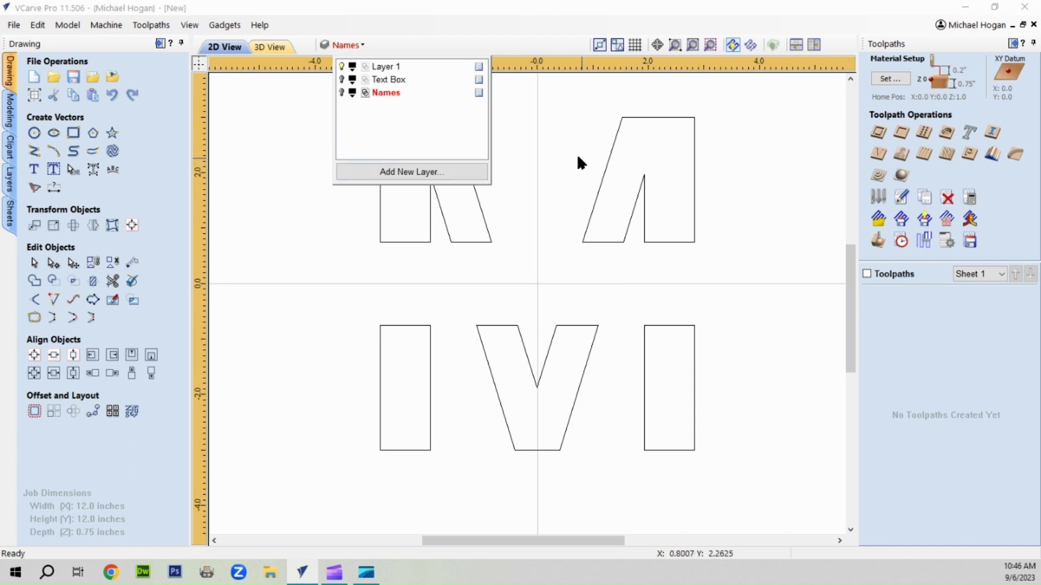
Make Layer 1 active and rename it Letter M.
click(384, 67)
click(382, 67)
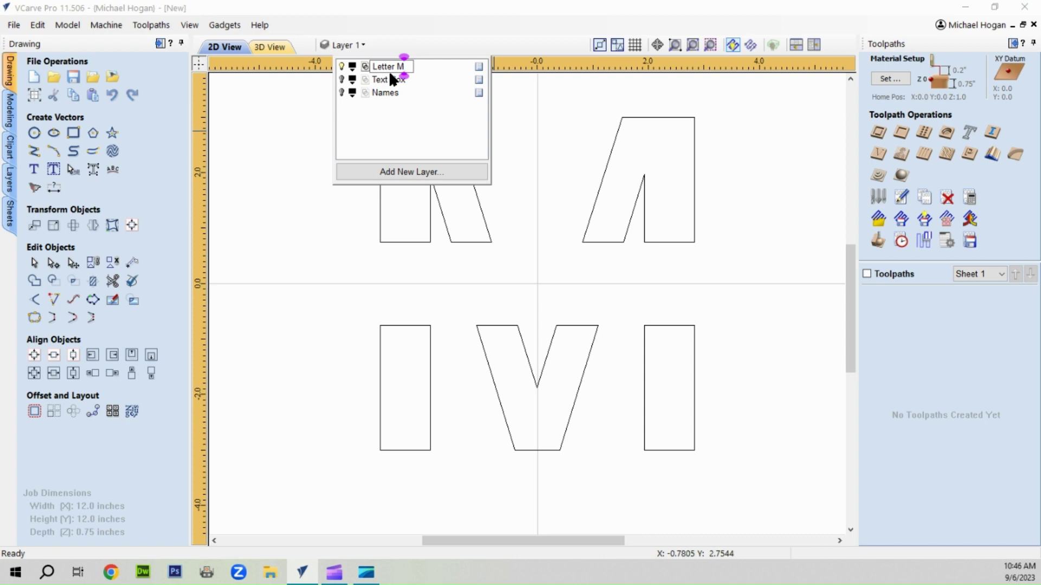
text(Letter M)
key(Return)
Briefly show the Text Box layer to check it, hide it, and make the Names layer visible again.
click(341, 79)
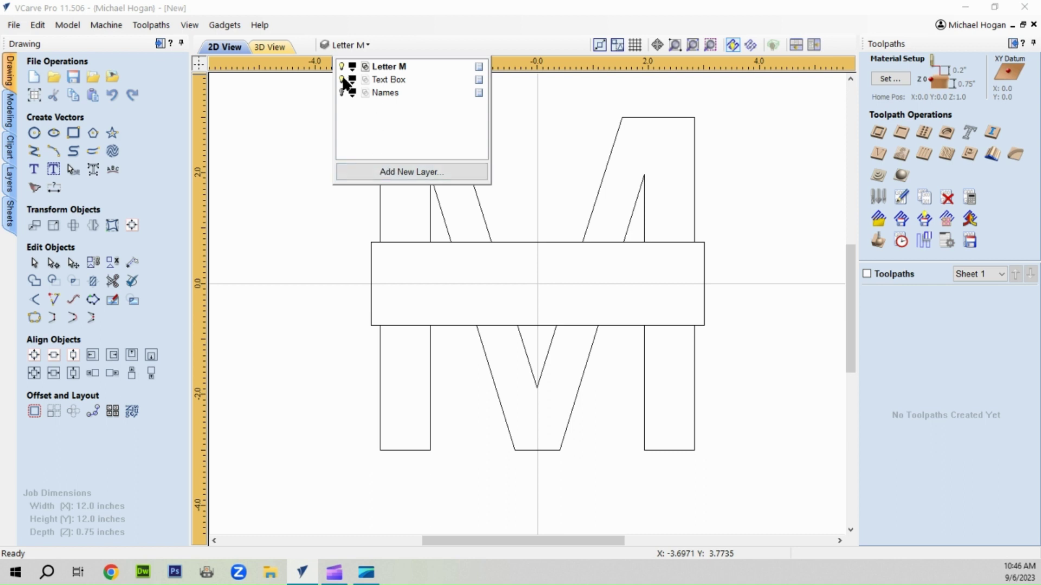
click(341, 79)
click(342, 94)
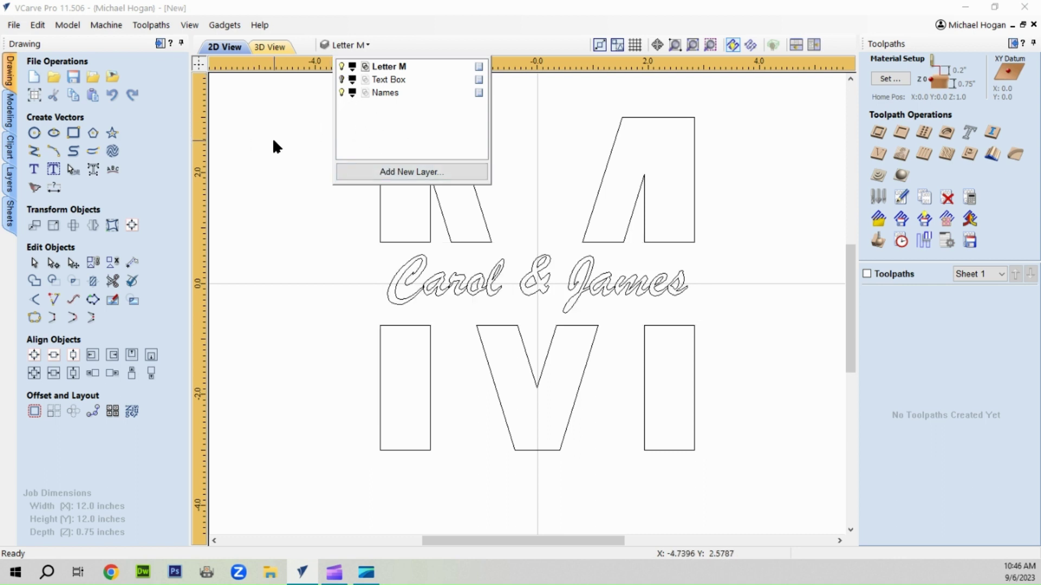
click(748, 213)
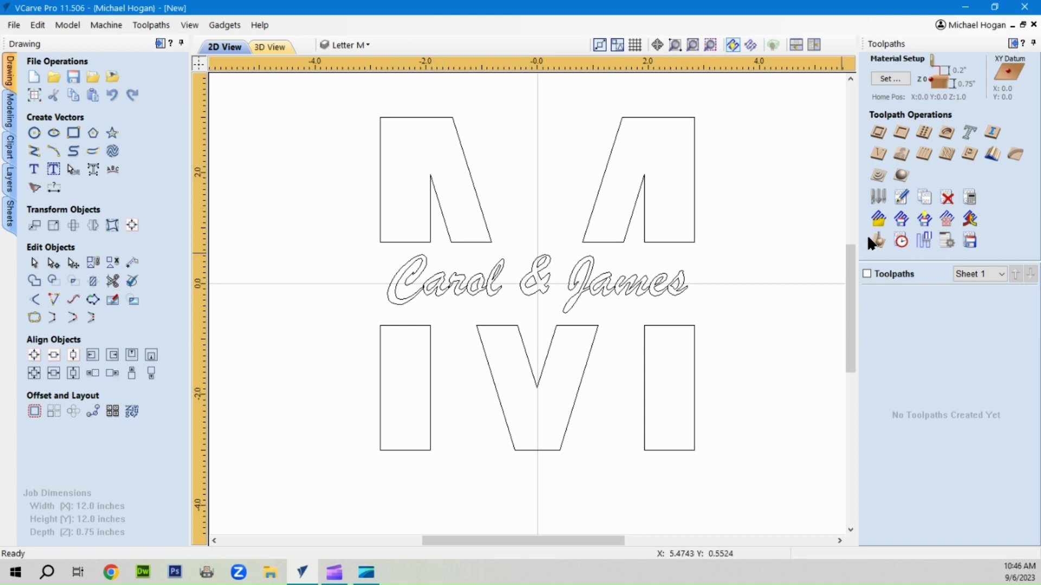
Start a pocket toolpath and add the End Mill DownCut Dia .25 CH 1.0 MCLS from the tool database.
click(901, 133)
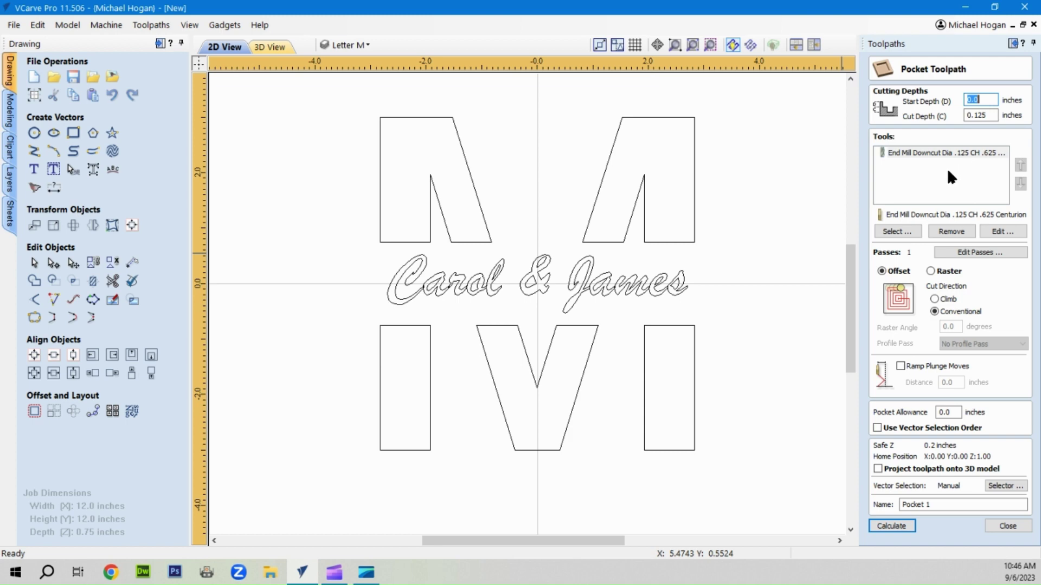
click(893, 232)
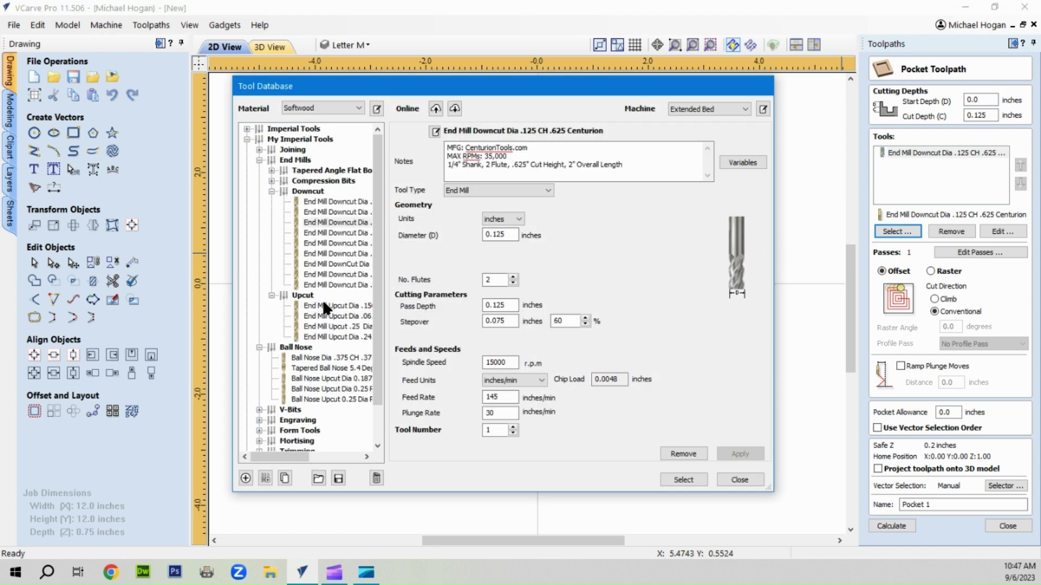
click(347, 263)
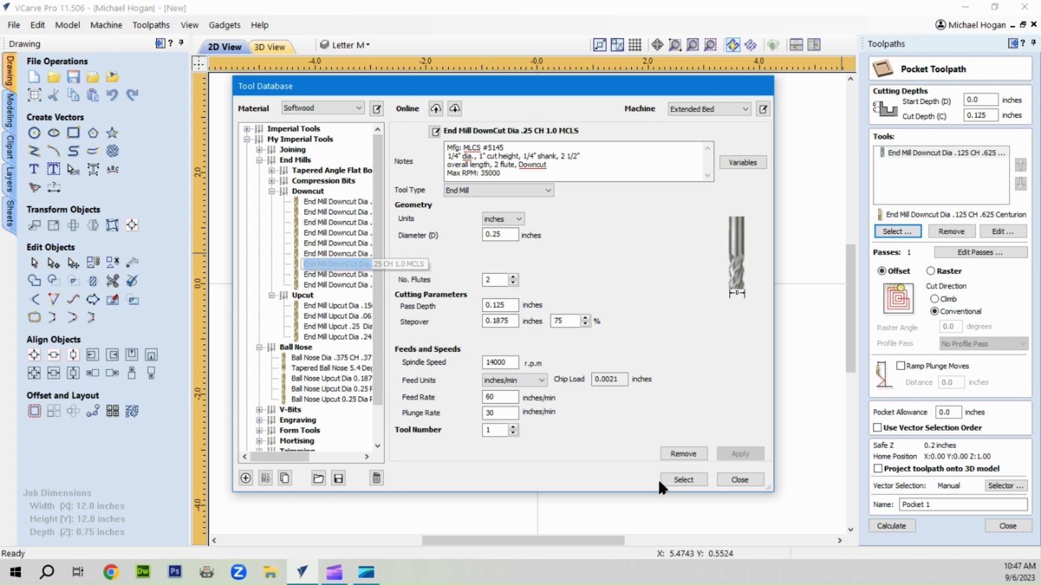
click(678, 479)
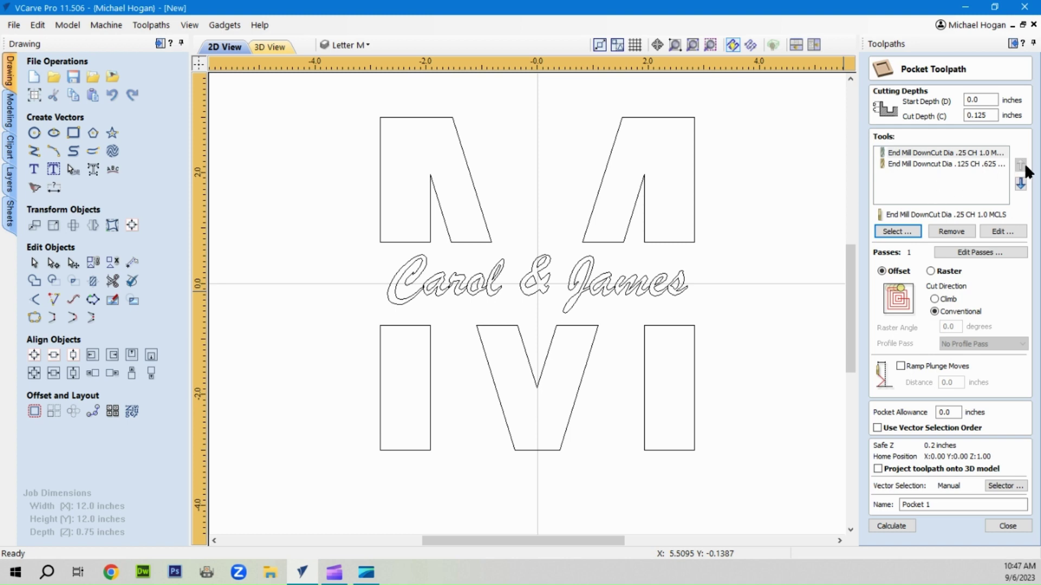
click(948, 154)
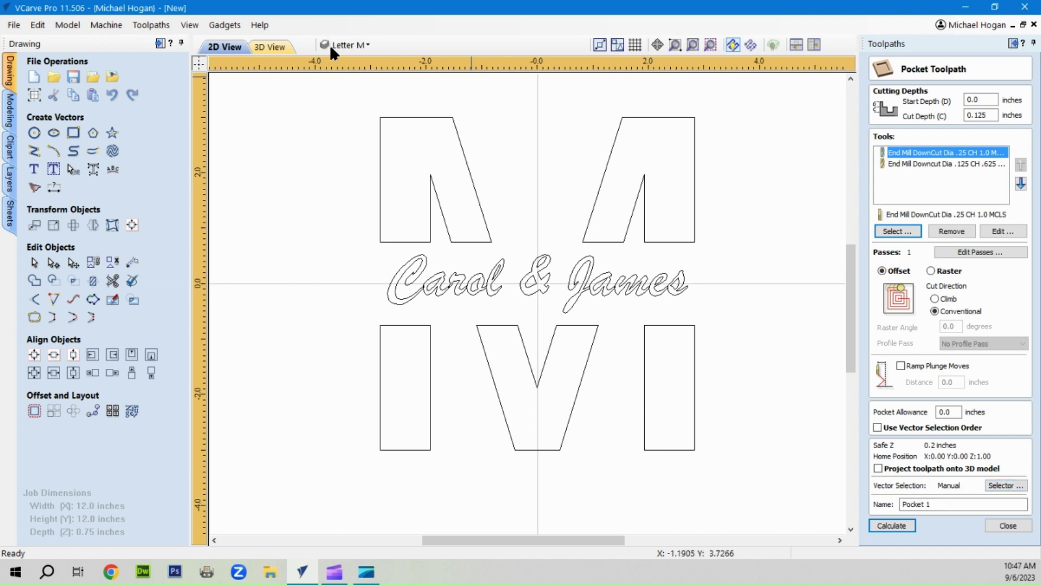
Set the pocket's vector selection to all closed vectors on the Letter M layer and associate it with the toolpath.
click(1001, 481)
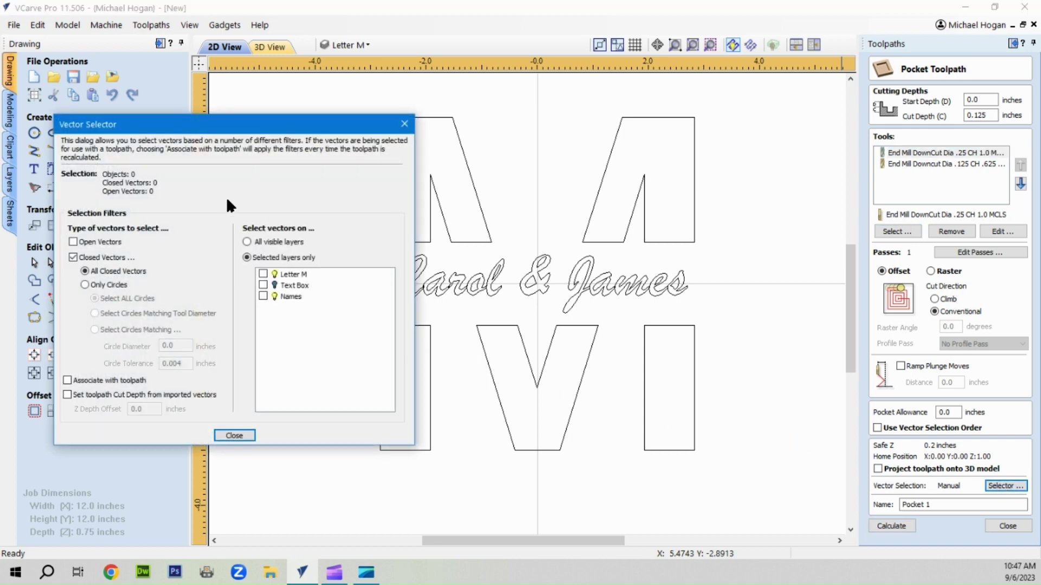
drag(244, 122, 213, 113)
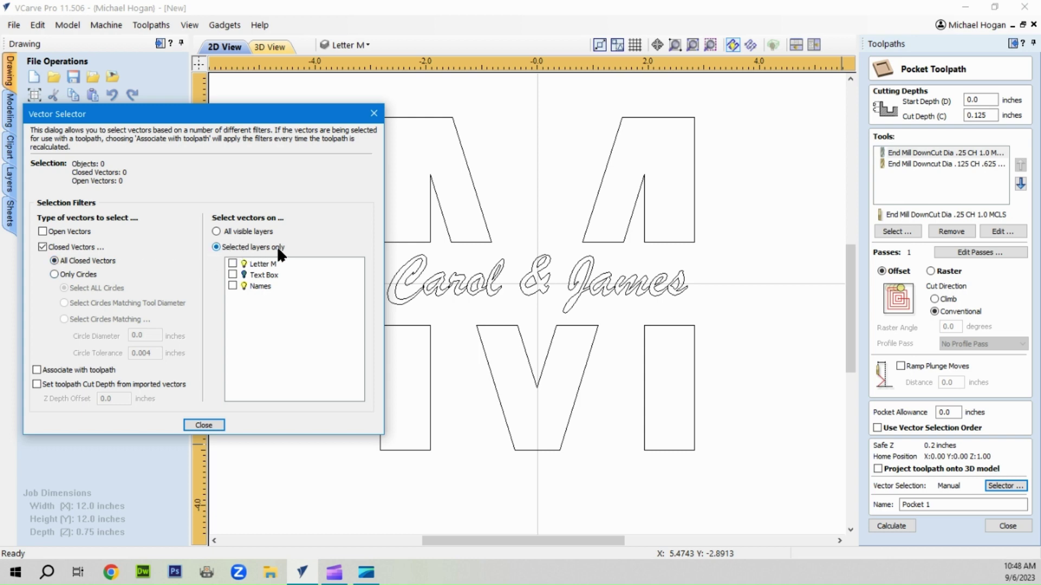
click(233, 263)
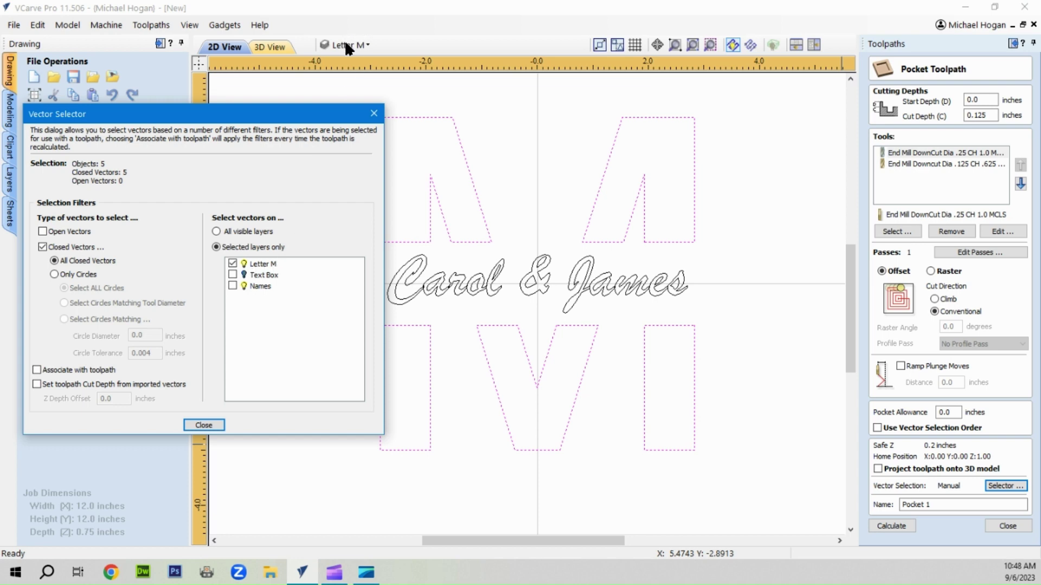
click(35, 368)
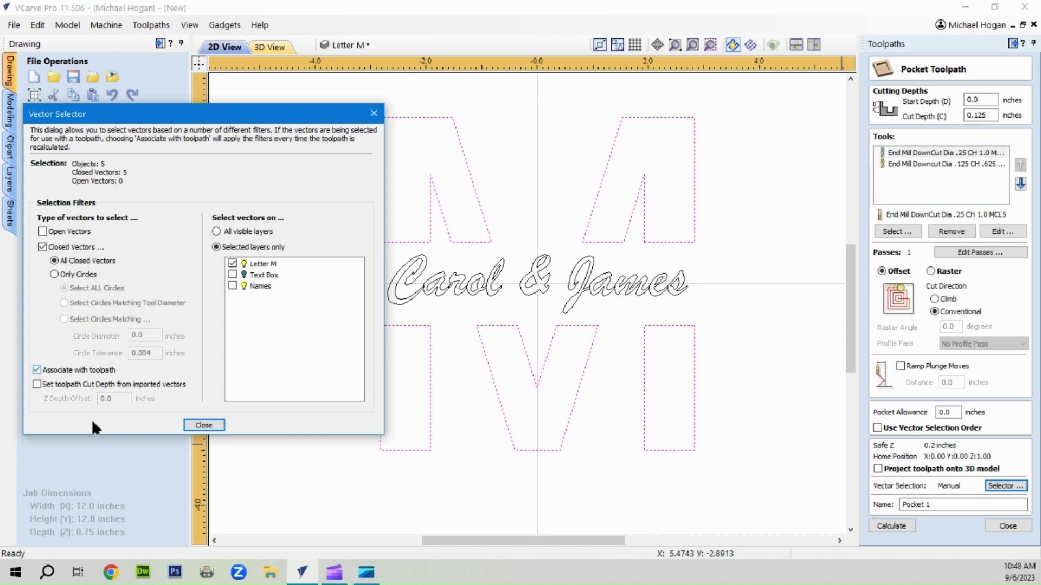
click(202, 425)
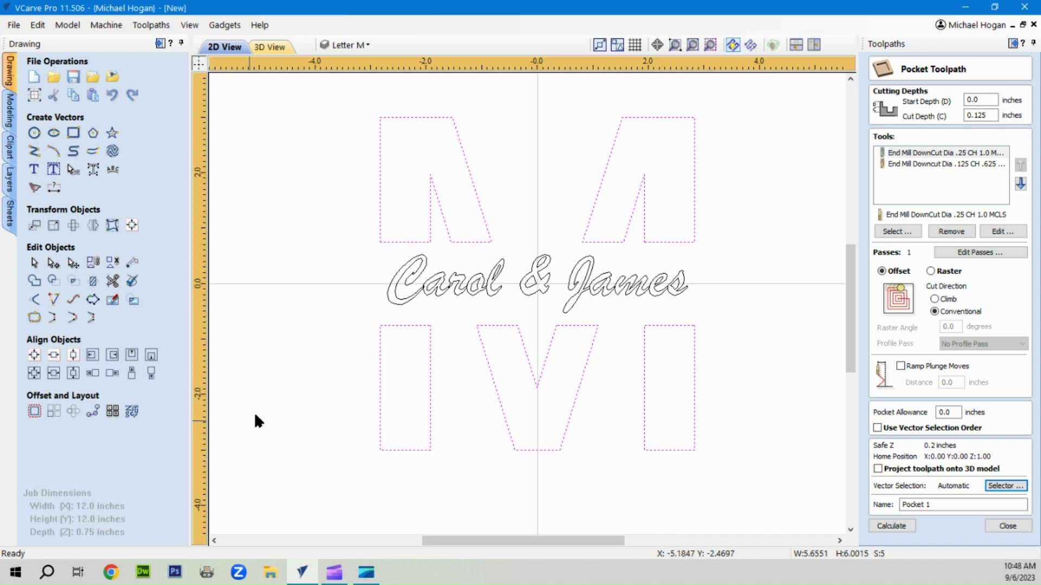
Calculate the pocket toolpath for the split M and preview all toolpaths in the 3D view.
click(271, 49)
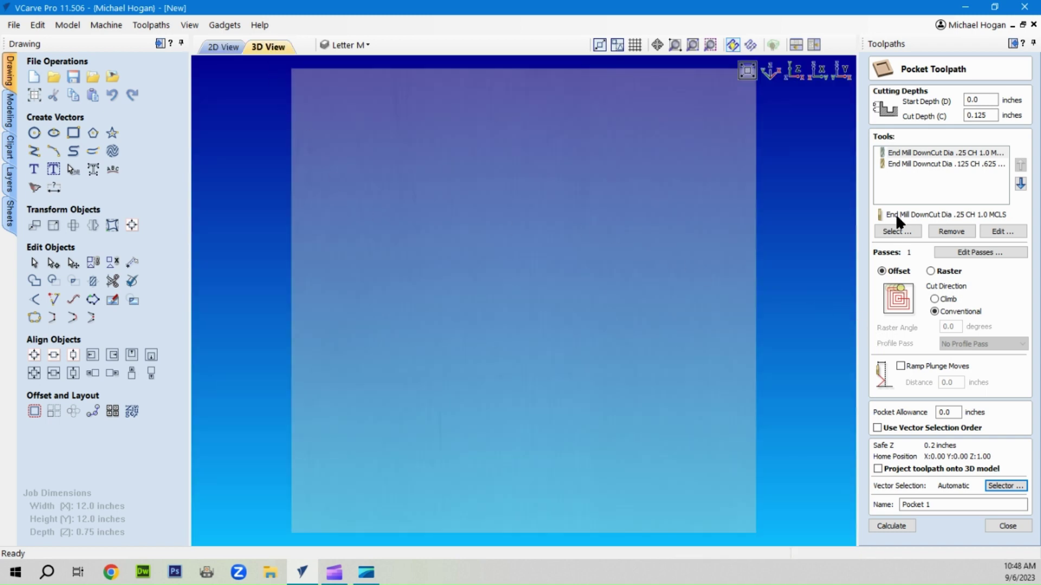
click(891, 524)
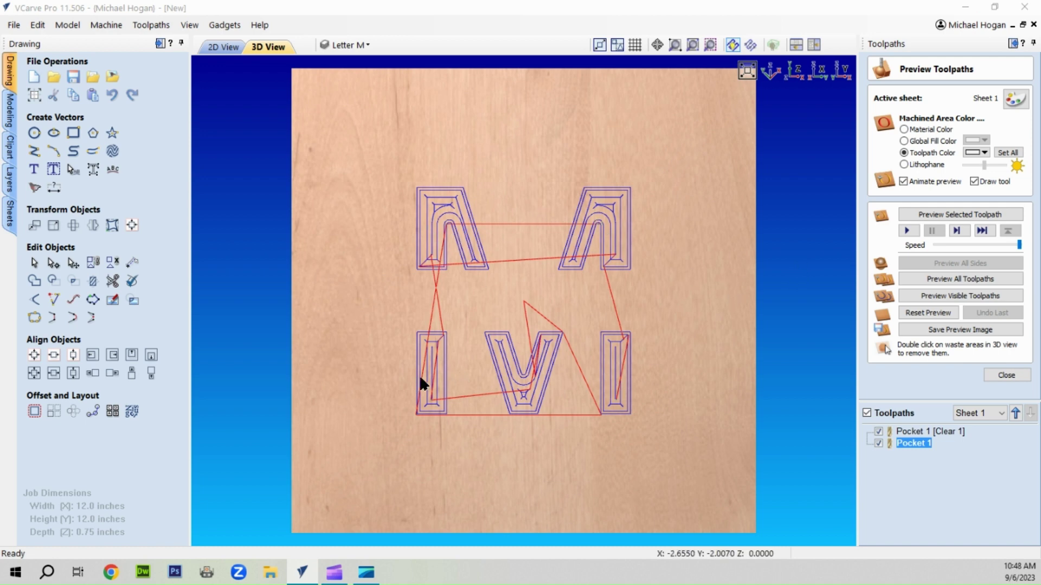
click(907, 431)
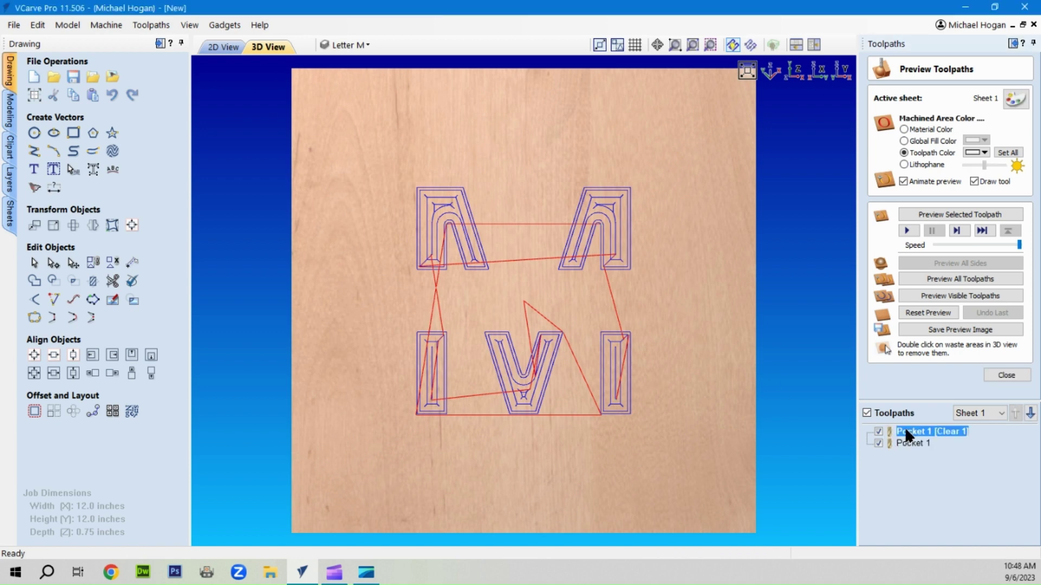
mouse_move(906, 445)
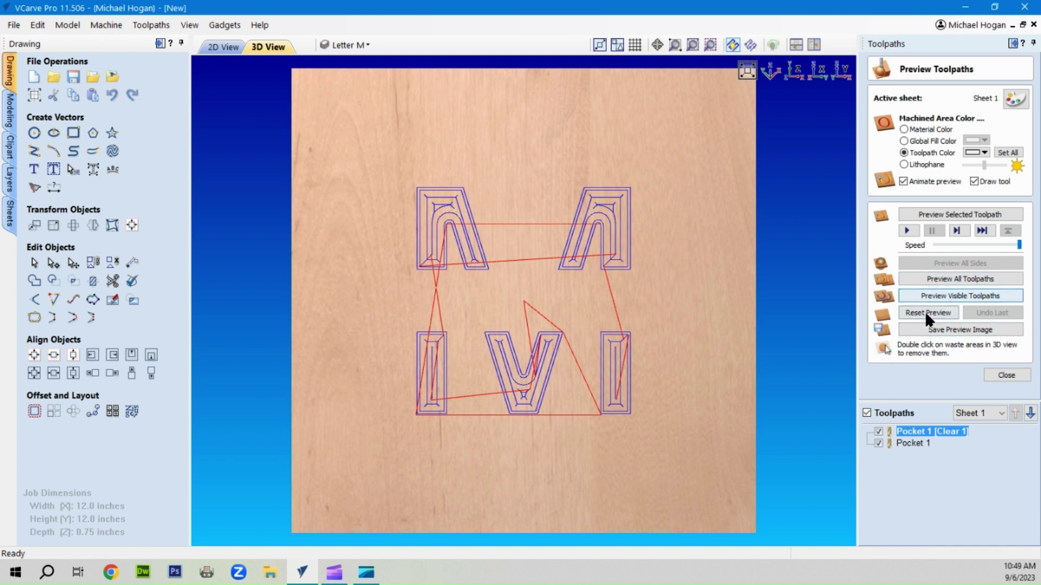
click(933, 278)
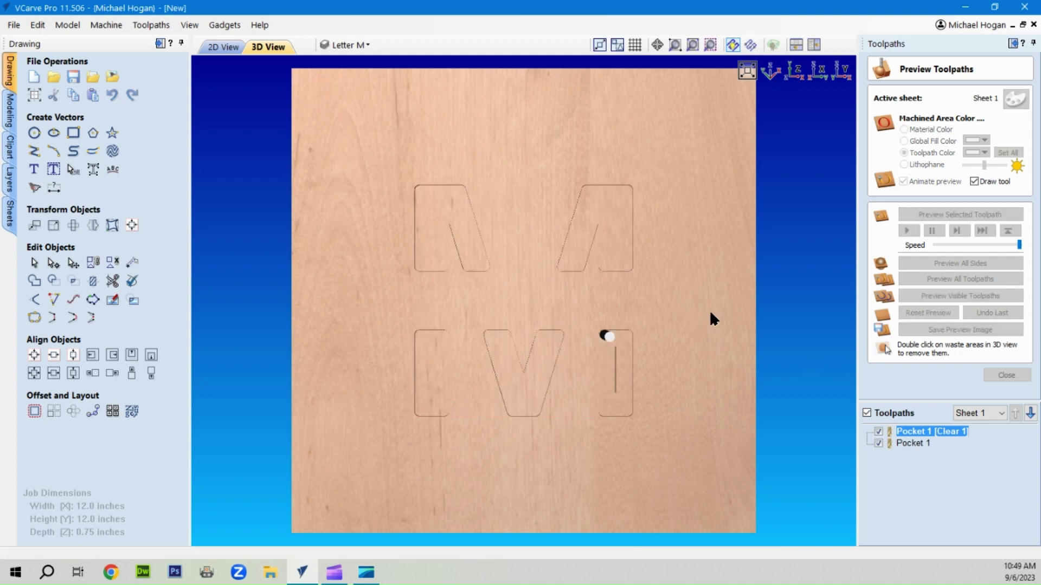
Set the preview color of both the clearing toolpath and the main toolpath of the Letter M pocket to black.
drag(702, 295, 590, 295)
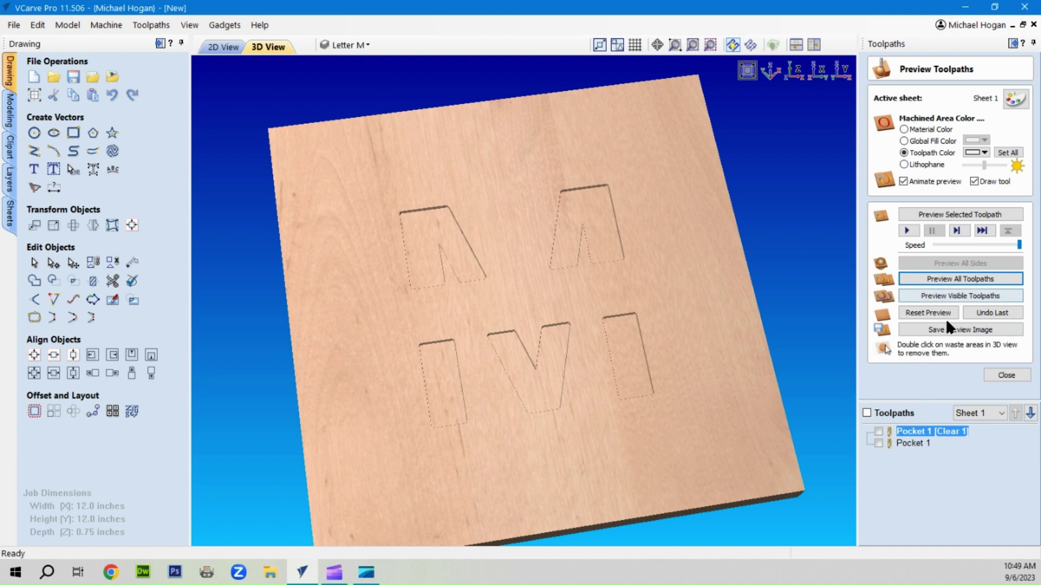
click(984, 152)
click(948, 186)
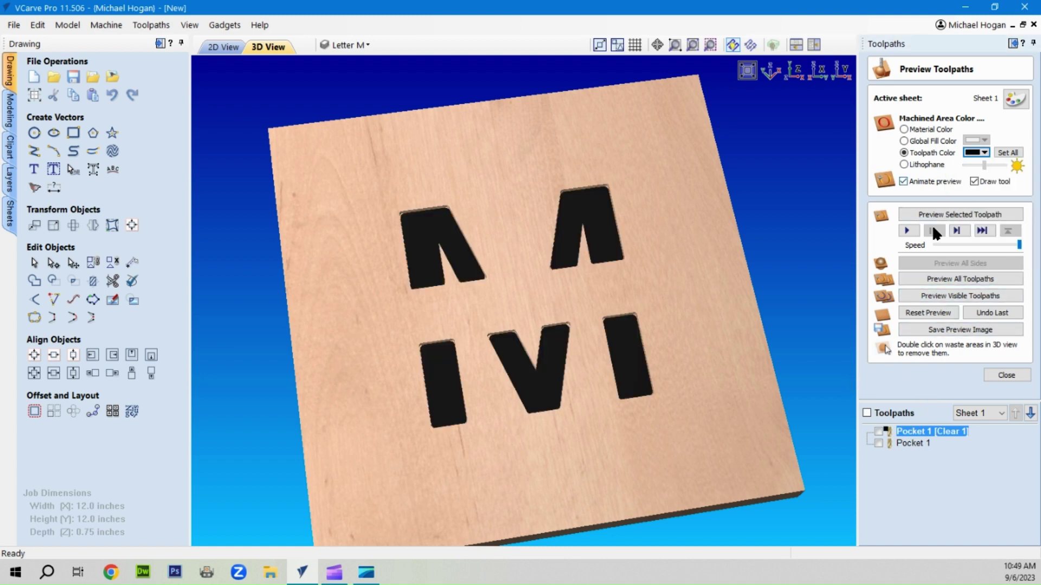
click(903, 444)
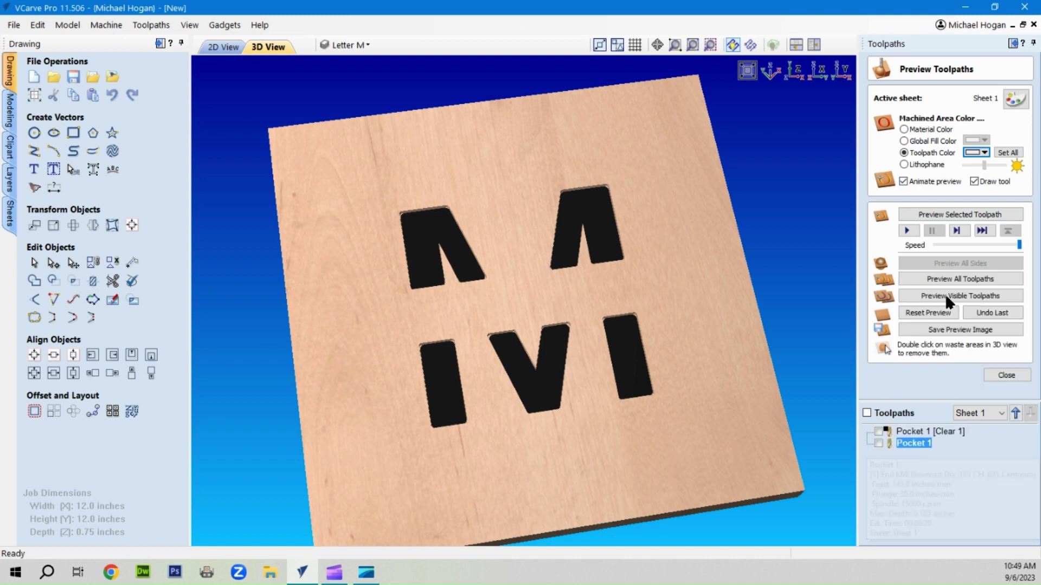
click(984, 152)
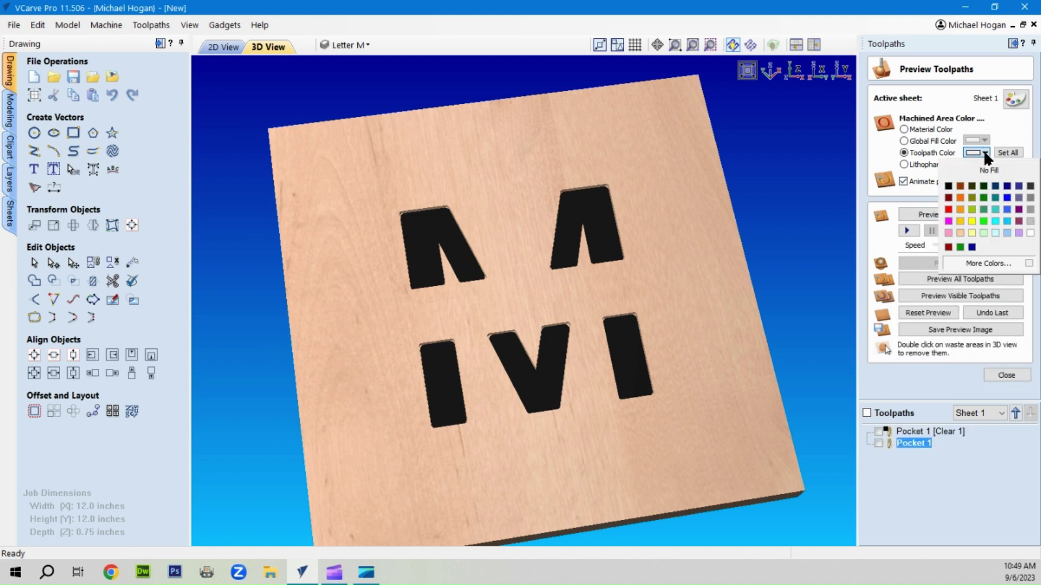
click(949, 187)
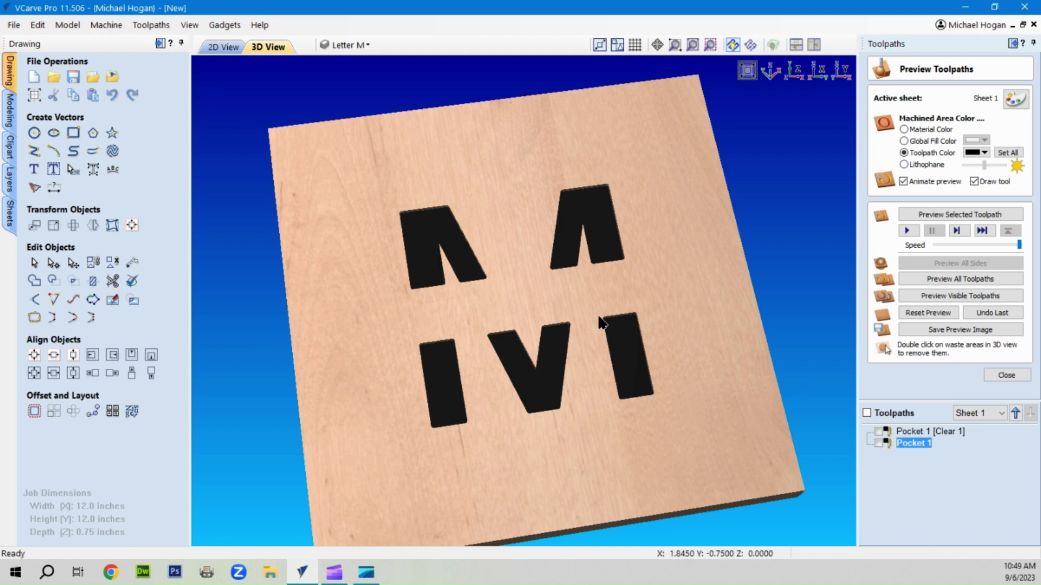
Return to the 2D drawing, close the toolpath preview and start a V-Carve / Engraving toolpath.
click(224, 47)
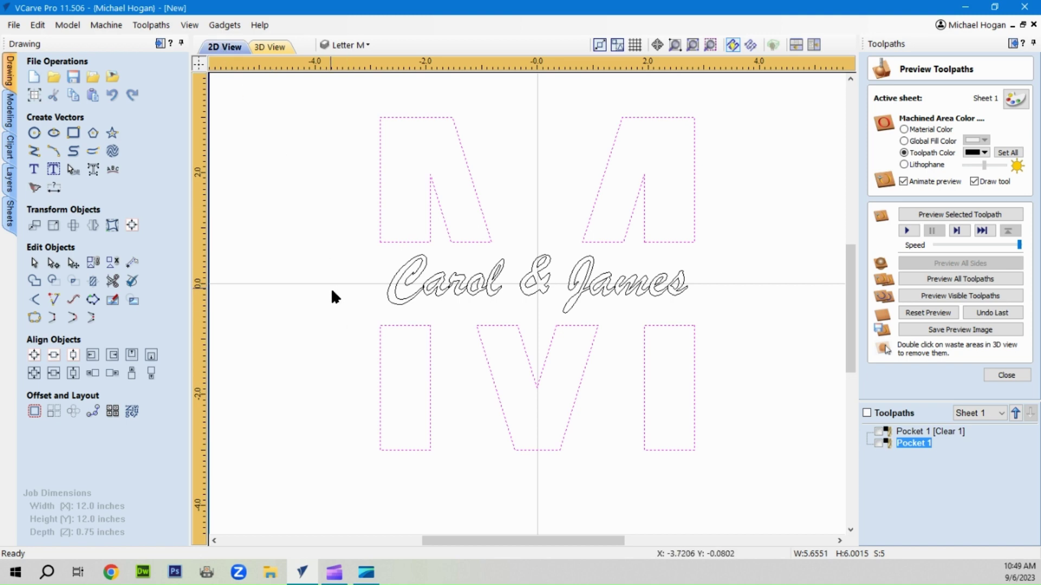
click(778, 255)
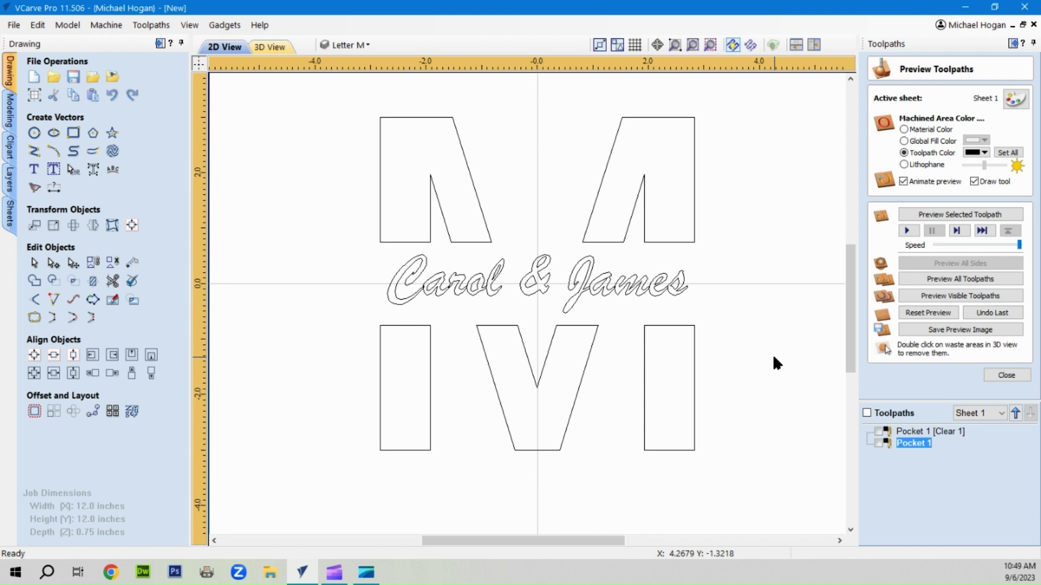
click(1006, 375)
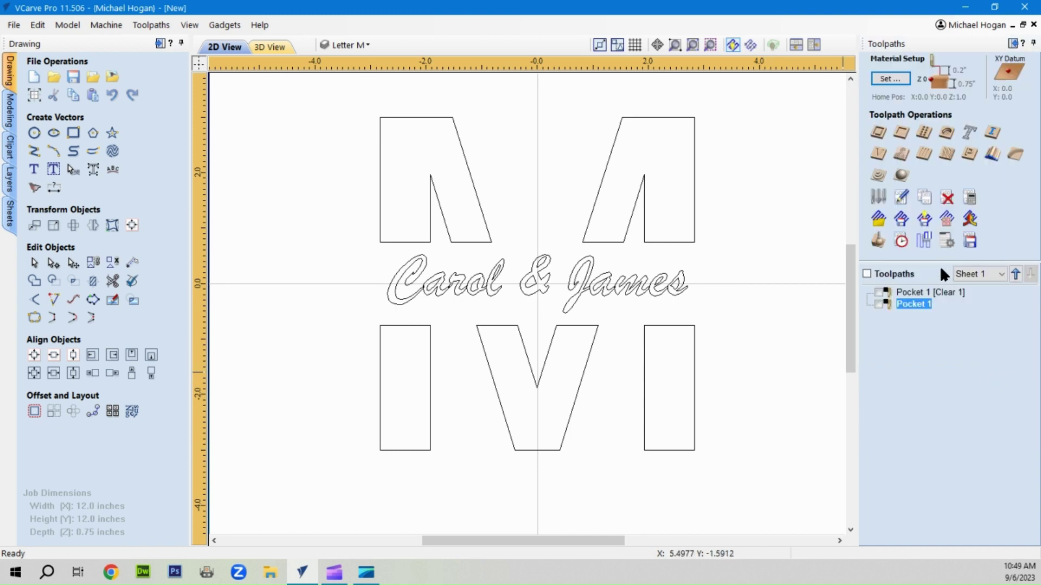
click(351, 46)
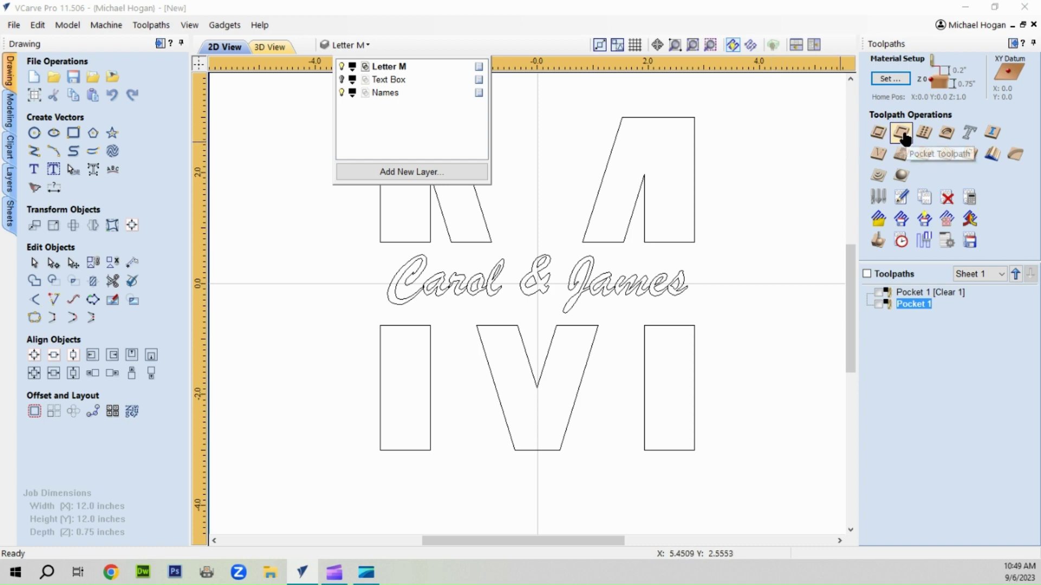
click(879, 154)
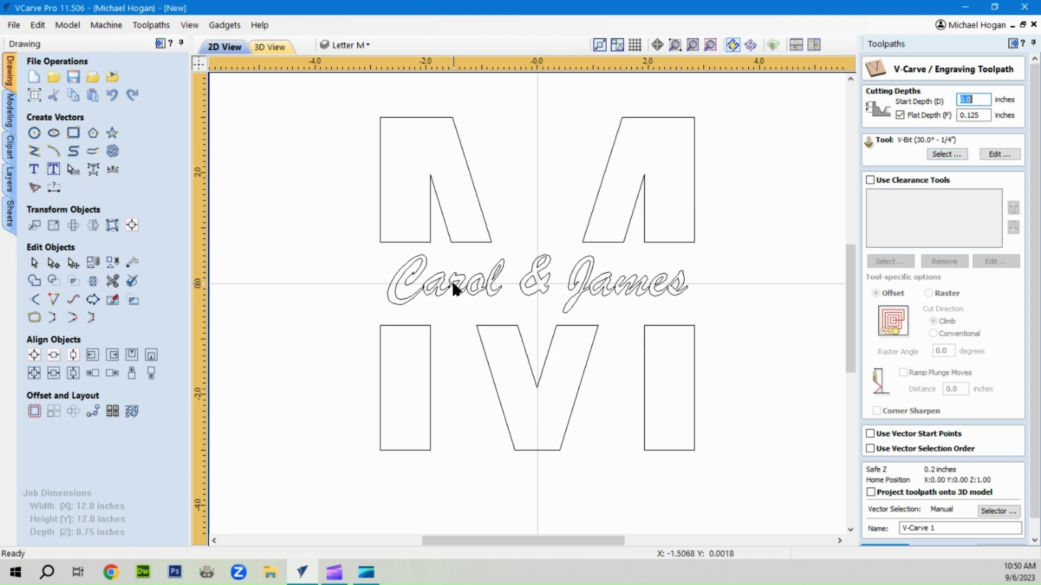
Set the V-carve's vector selection to all closed vectors on the Names layer only and associate it with the toolpath.
scroll(440, 288, up, 3)
scroll(467, 275, up, 1)
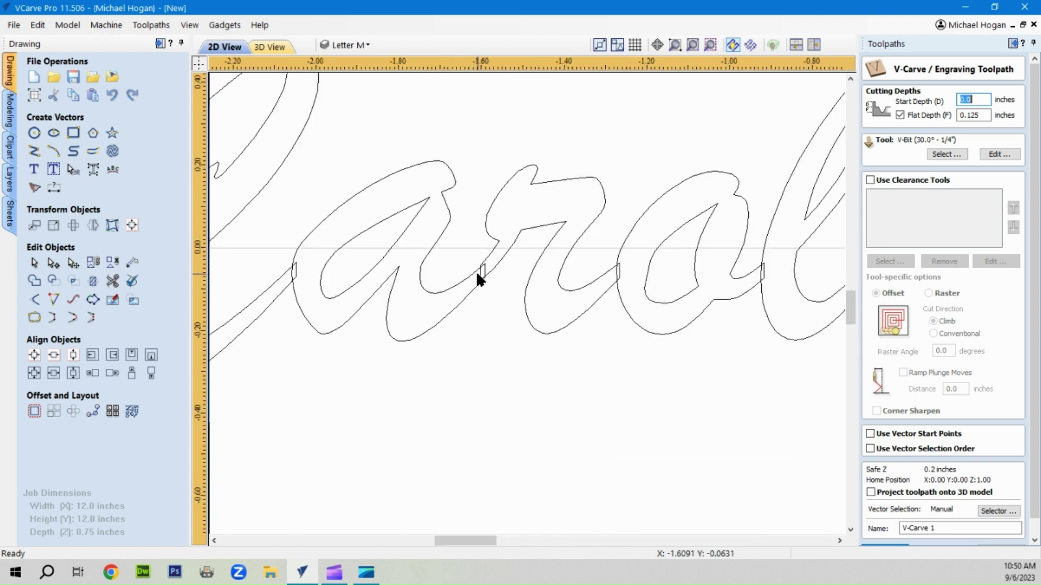
scroll(473, 267, down, 2)
scroll(464, 266, down, 4)
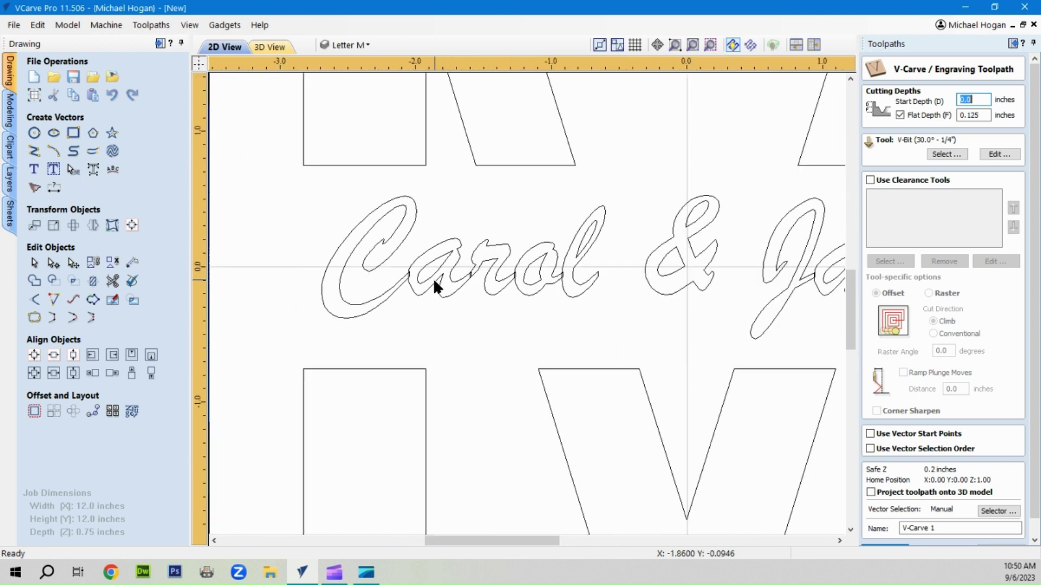
scroll(450, 291, down, 1)
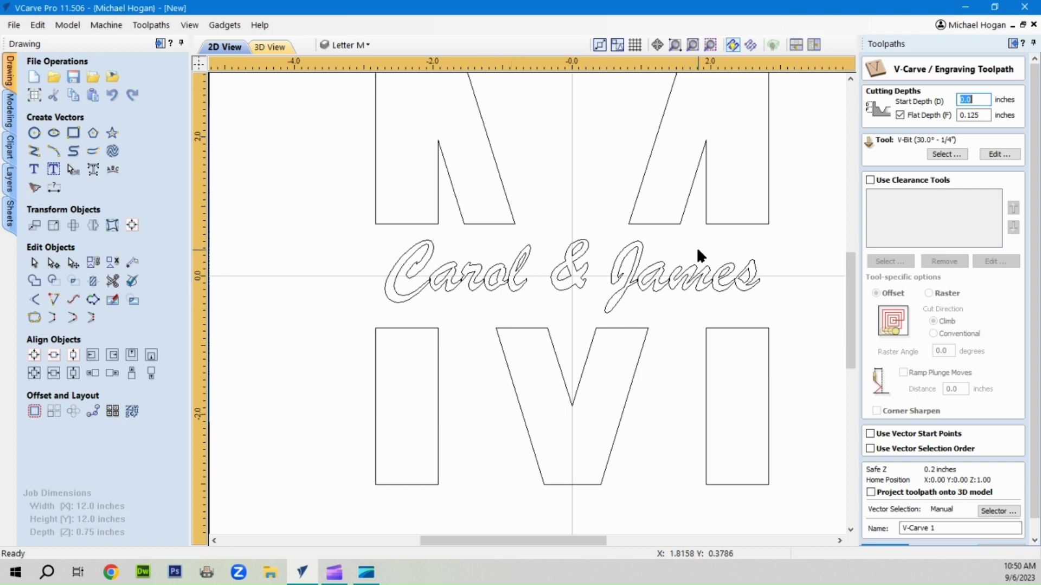
scroll(894, 325, down, 2)
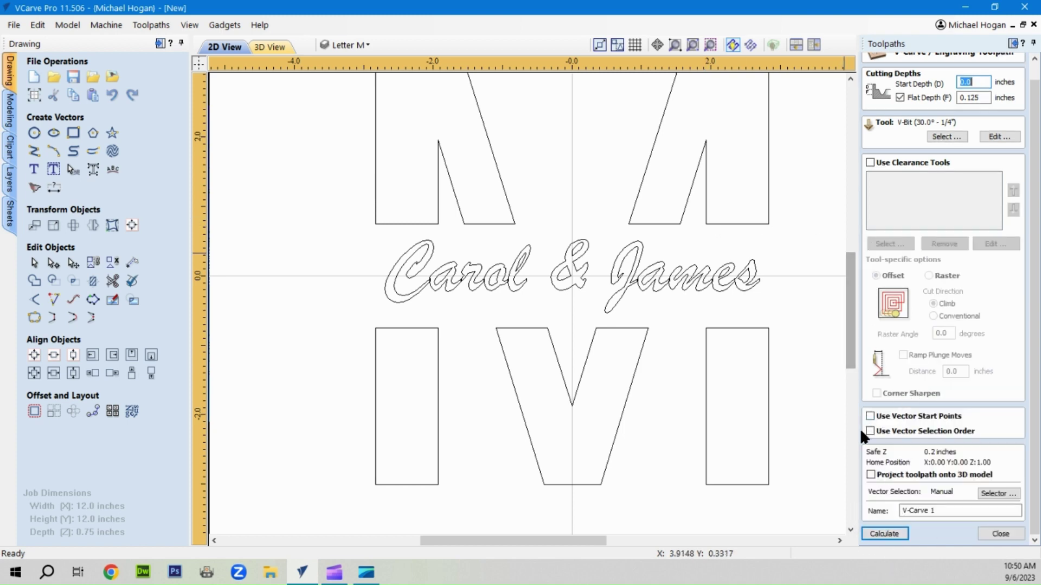
click(994, 493)
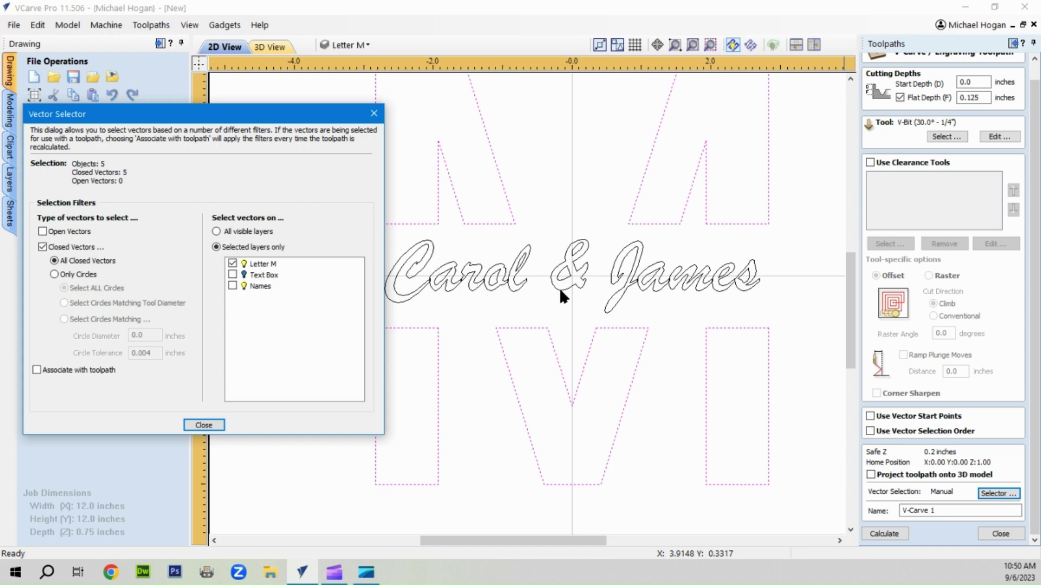
click(233, 264)
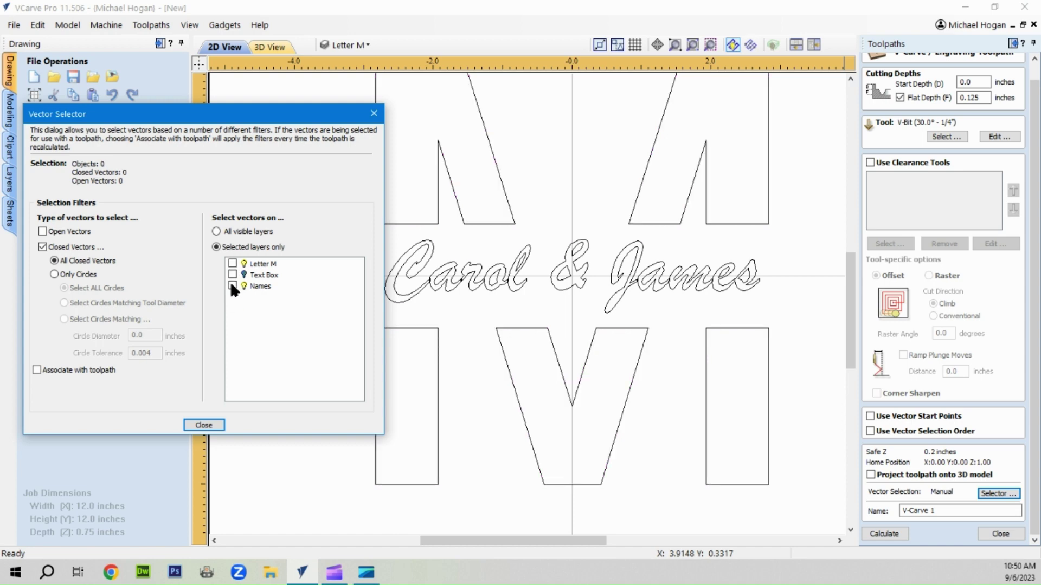
click(232, 285)
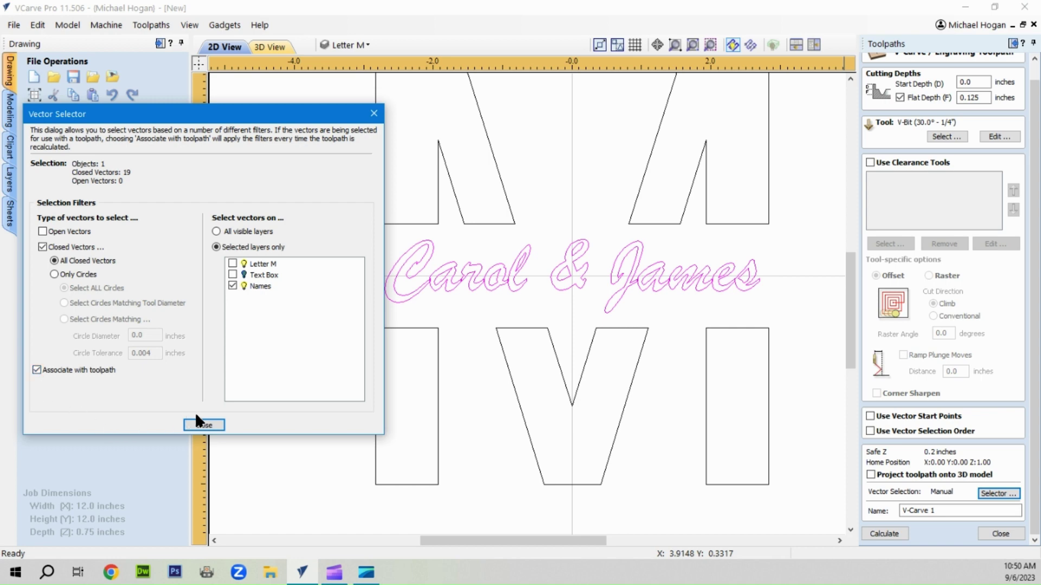
click(204, 425)
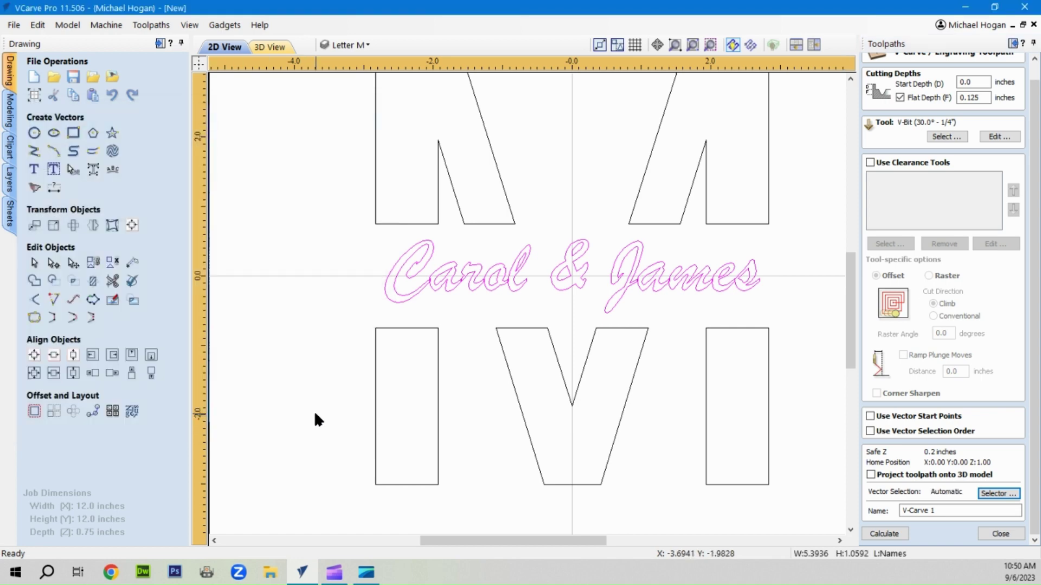
Calculate and preview the V-carve toolpath for the names, trying red before setting its toolpath color to bright green.
click(881, 534)
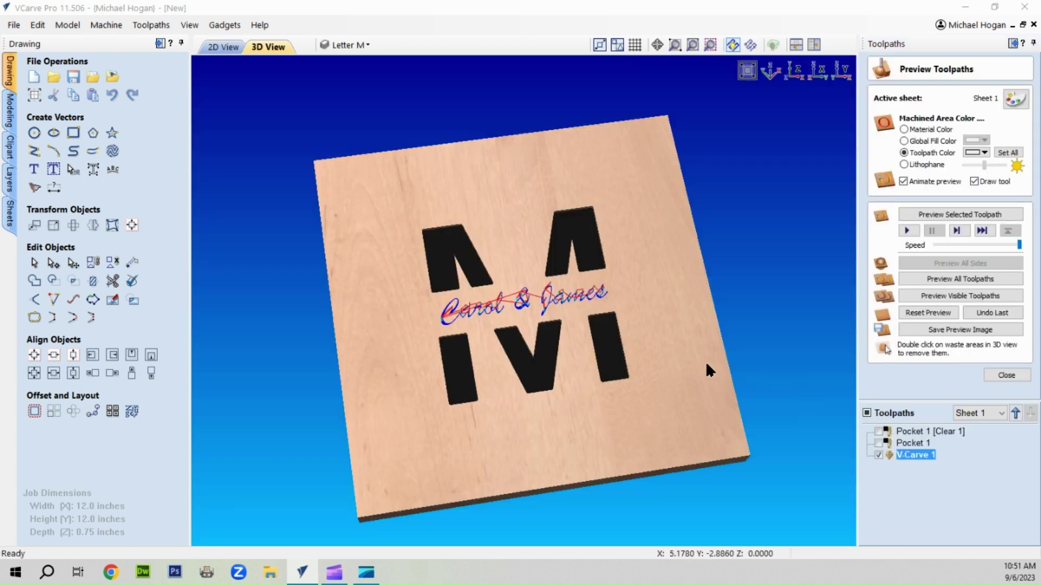
click(945, 296)
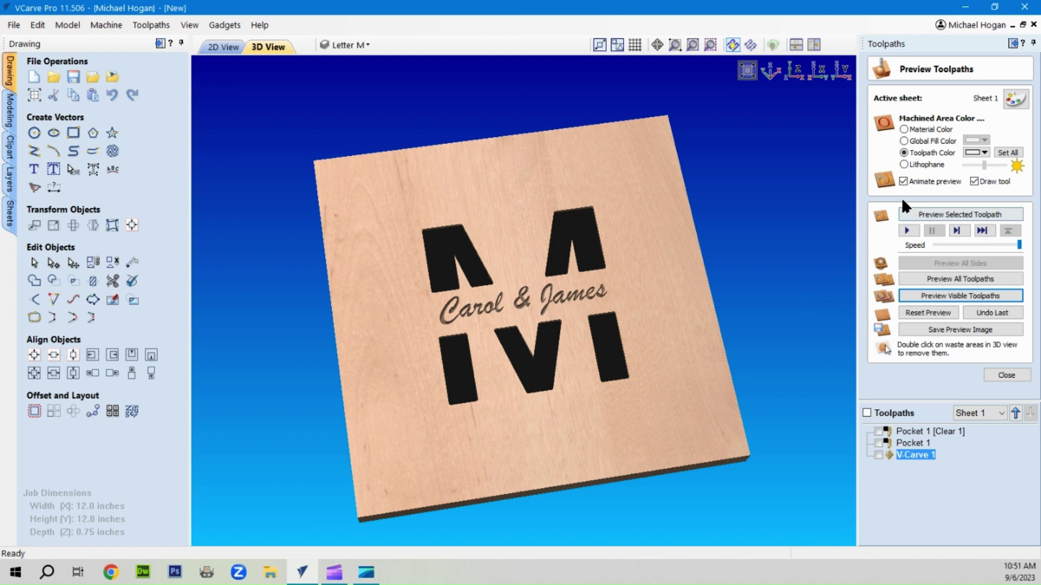
click(984, 149)
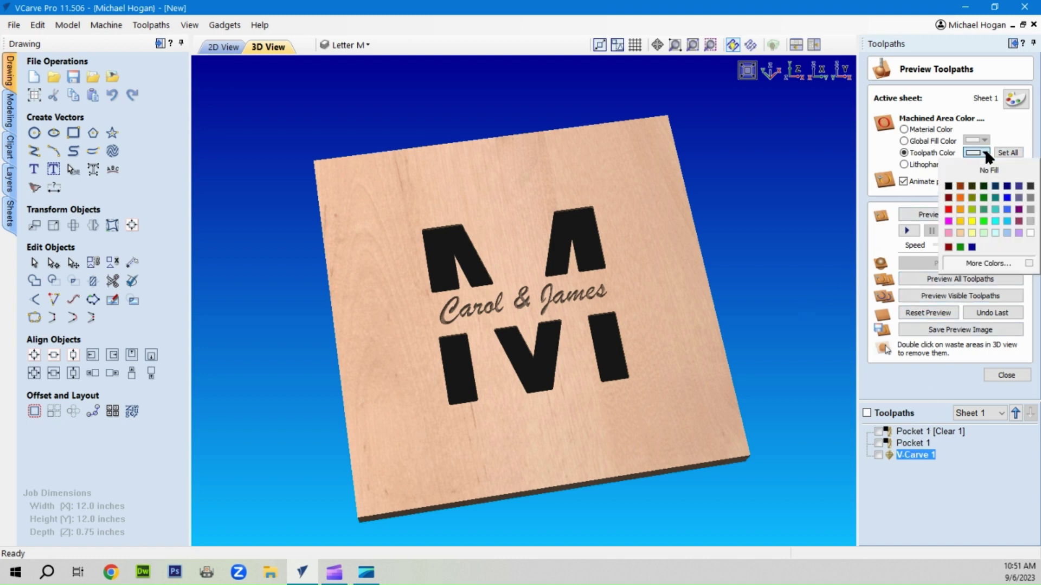
click(949, 210)
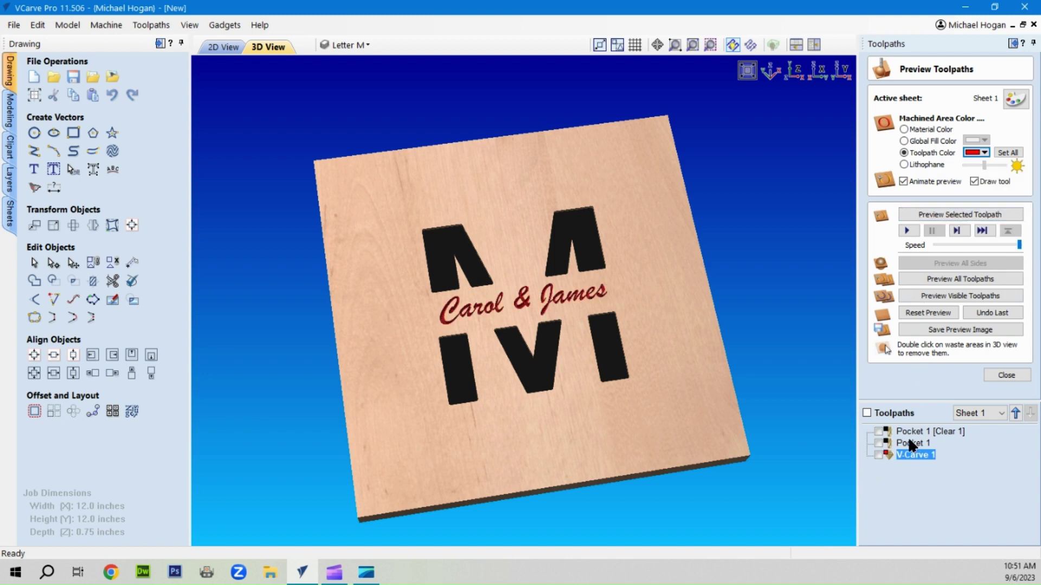
click(983, 152)
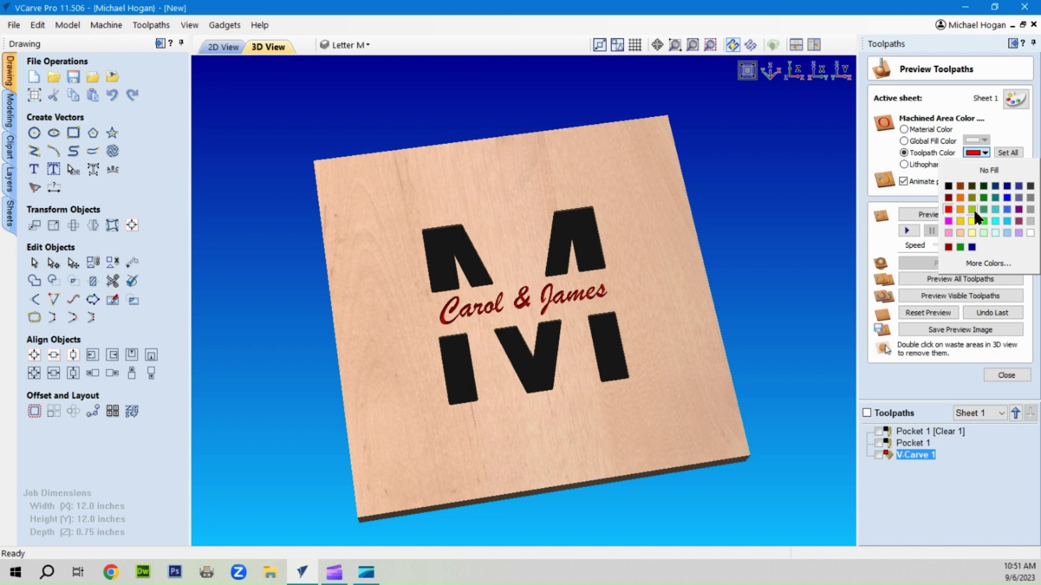
click(984, 220)
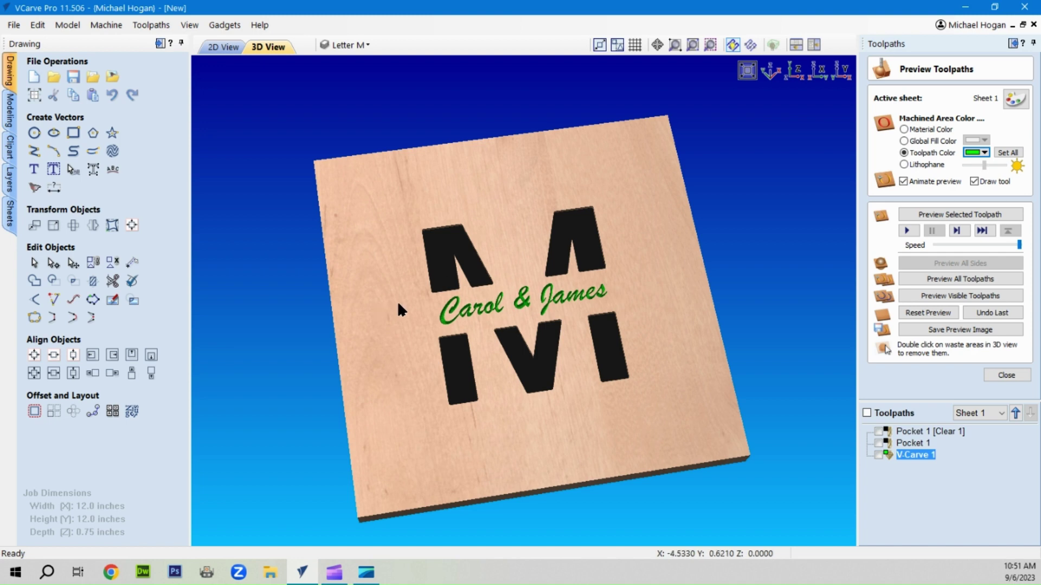
drag(643, 338, 581, 350)
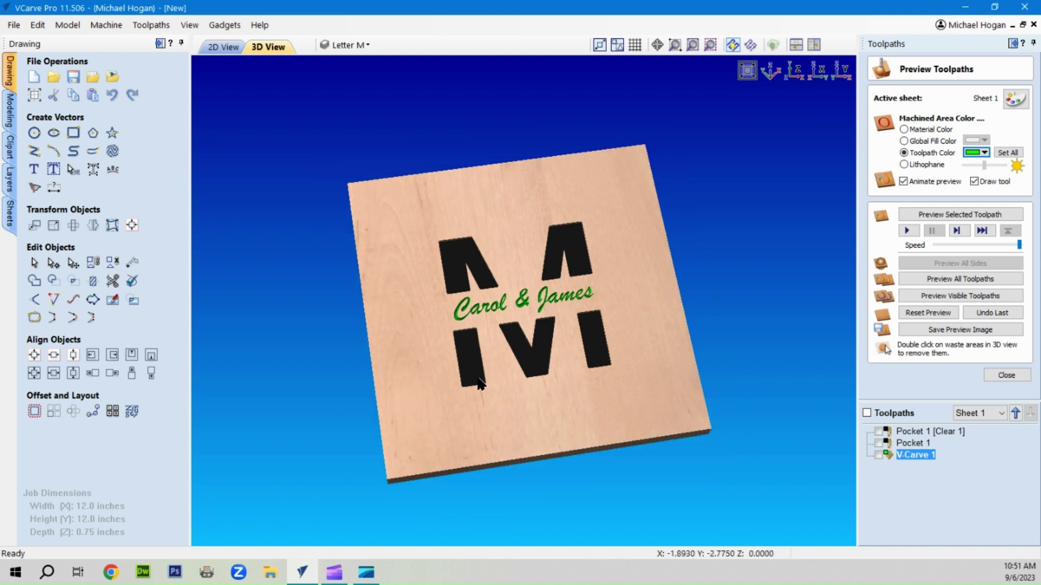
drag(478, 380, 496, 408)
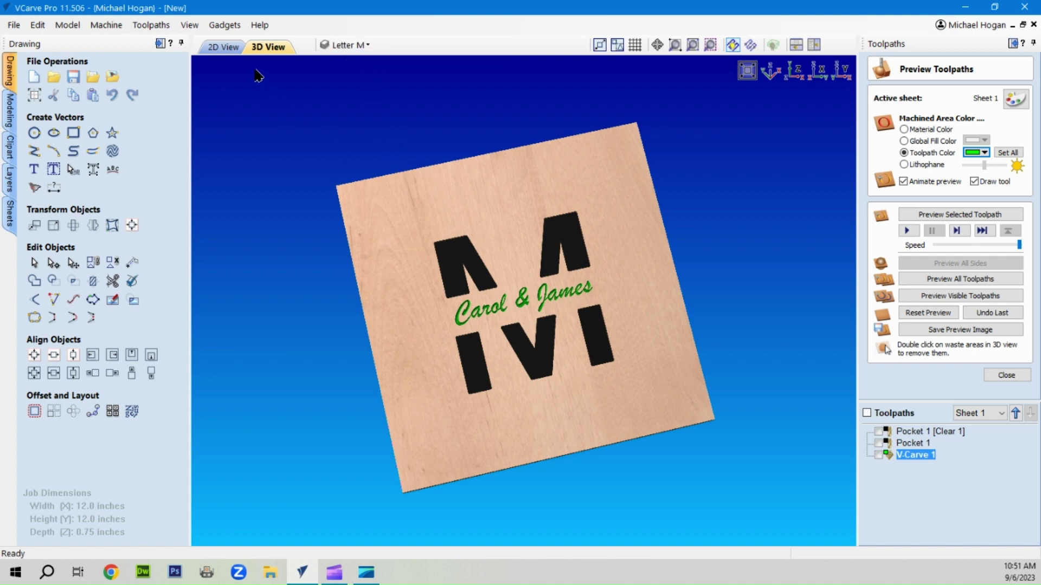
Copy the selected names text in the 2D drawing to a new layer called Master Names.
click(224, 46)
scroll(342, 222, down, 2)
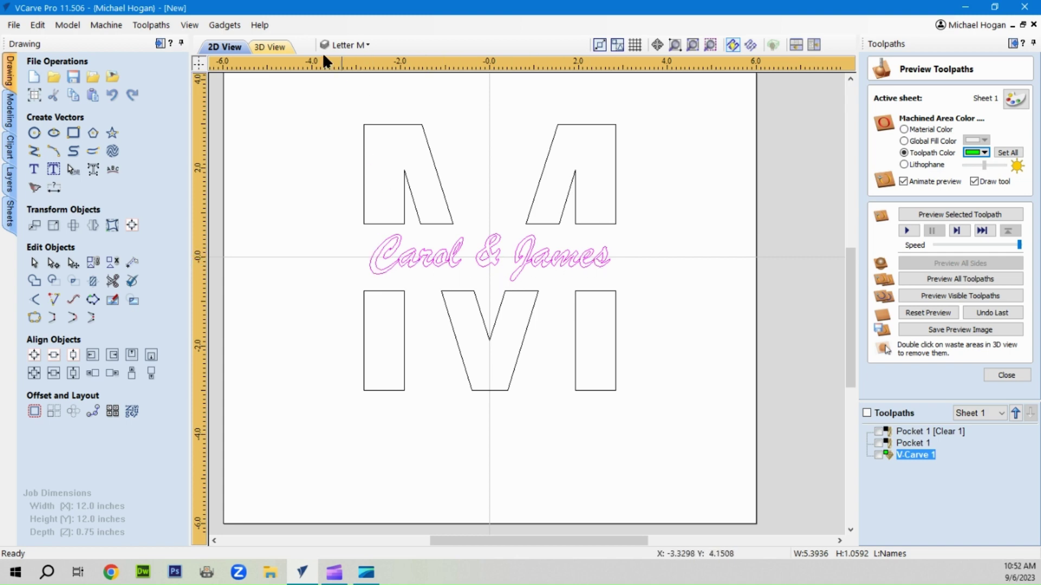
click(337, 45)
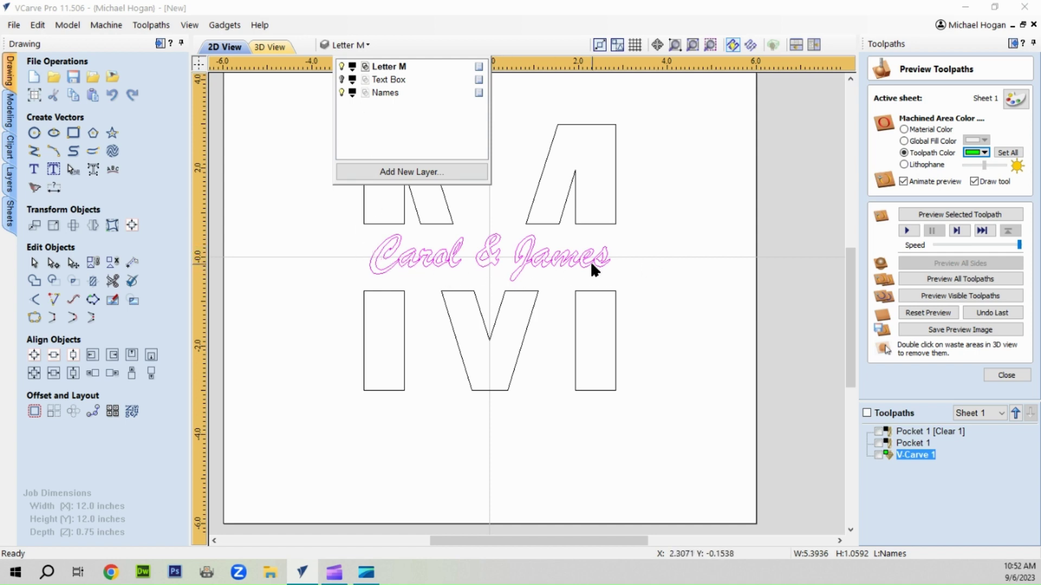
right_click(421, 259)
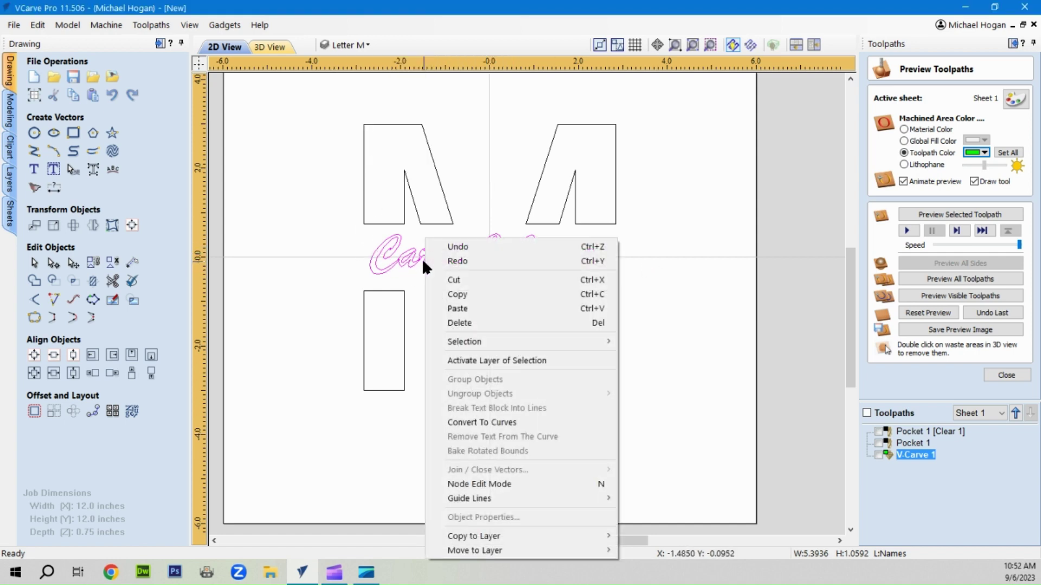
mouse_move(455, 535)
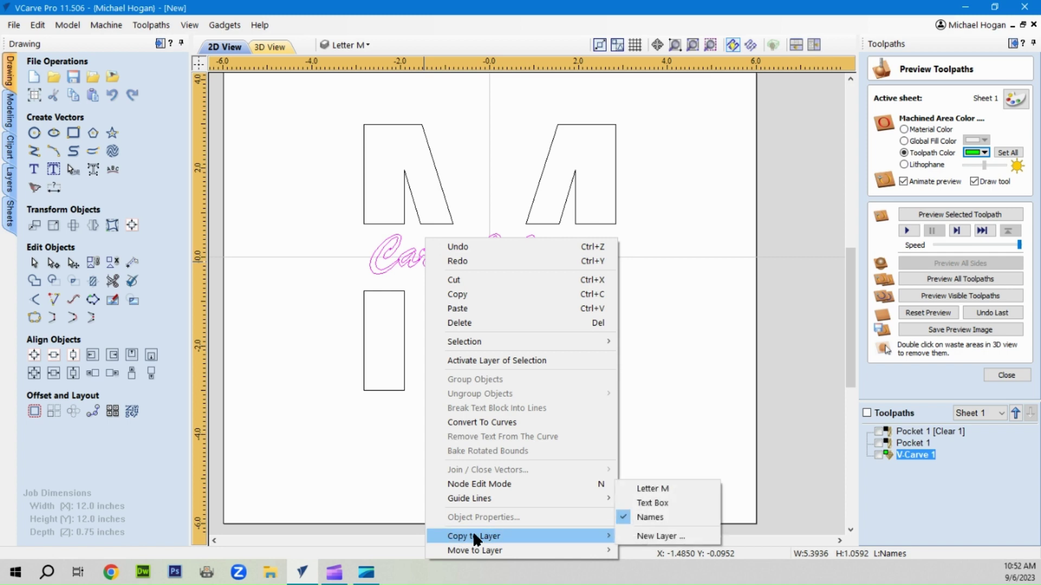
click(654, 536)
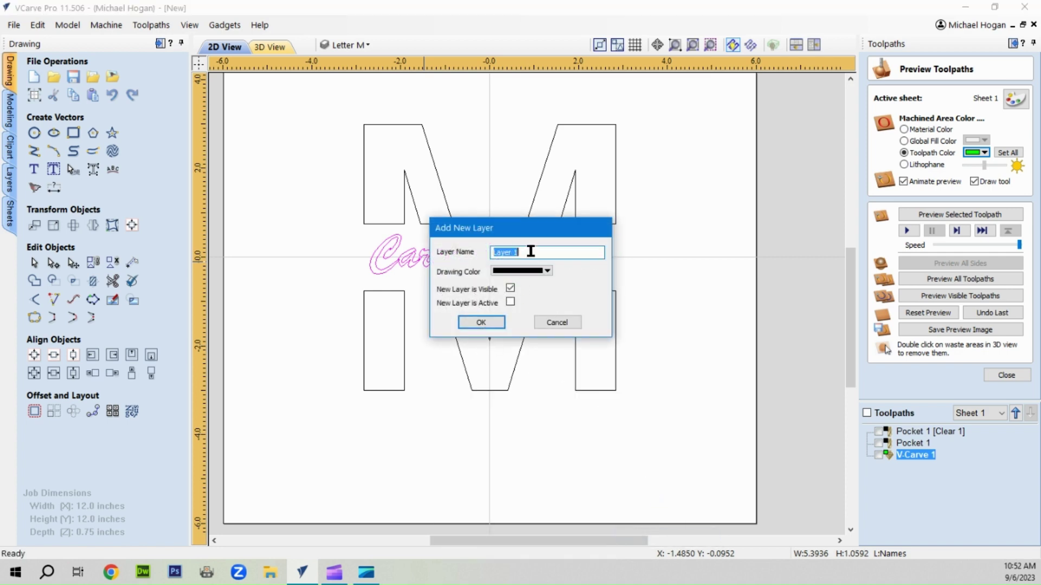
text(Master Names)
click(485, 323)
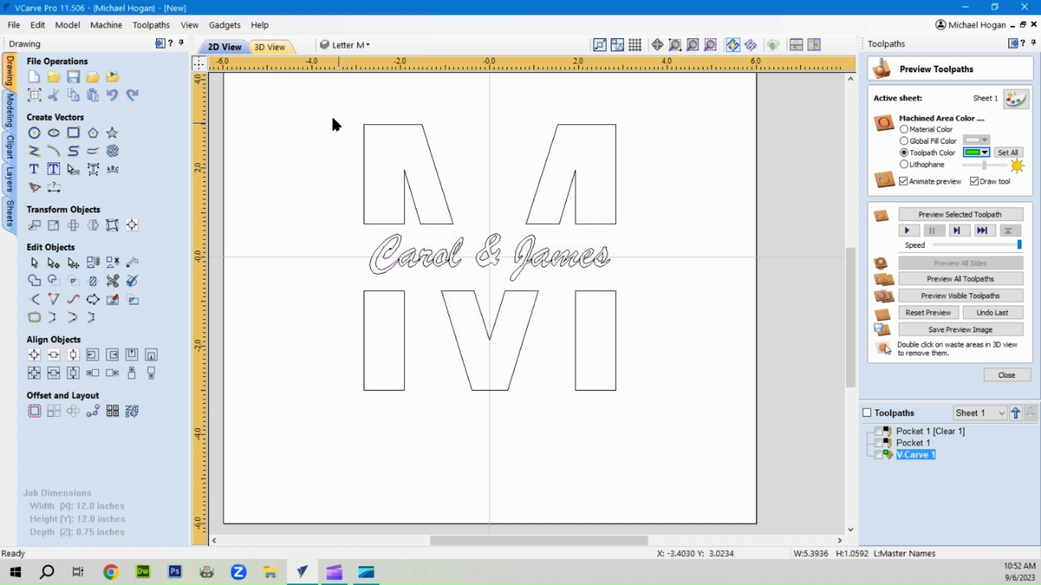
Hide the Master Names layer and delete the original names text from the Names layer.
click(350, 45)
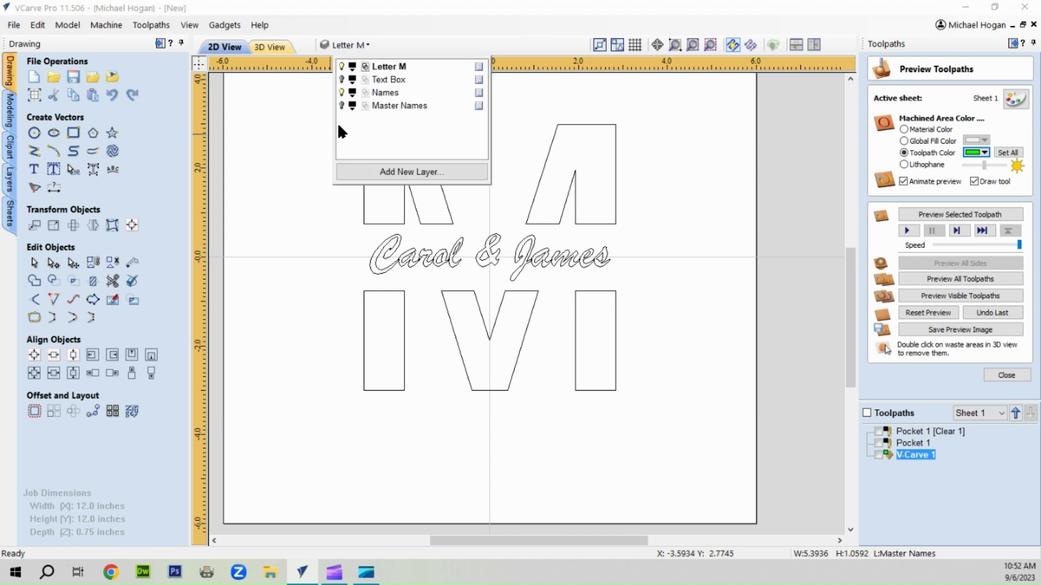
click(305, 162)
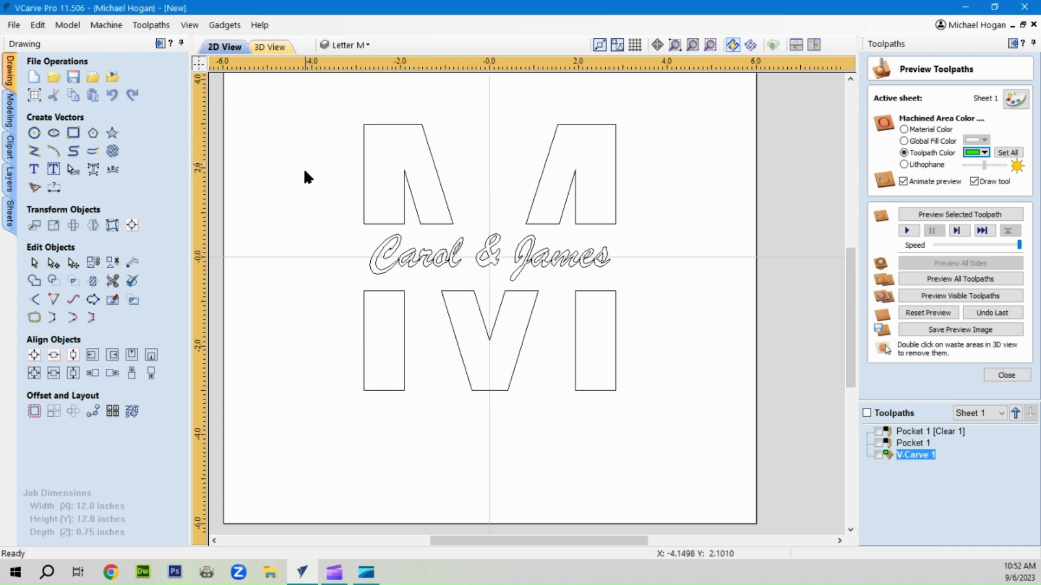
click(347, 44)
click(313, 239)
drag(354, 236, 641, 277)
key(Delete)
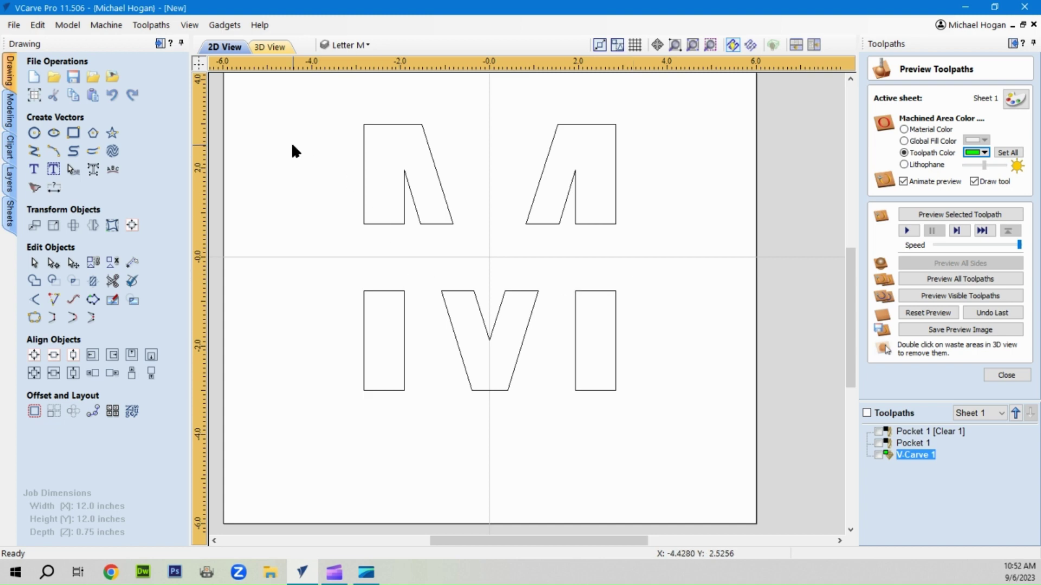
Show the Master Names layer and make it the active layer.
click(347, 46)
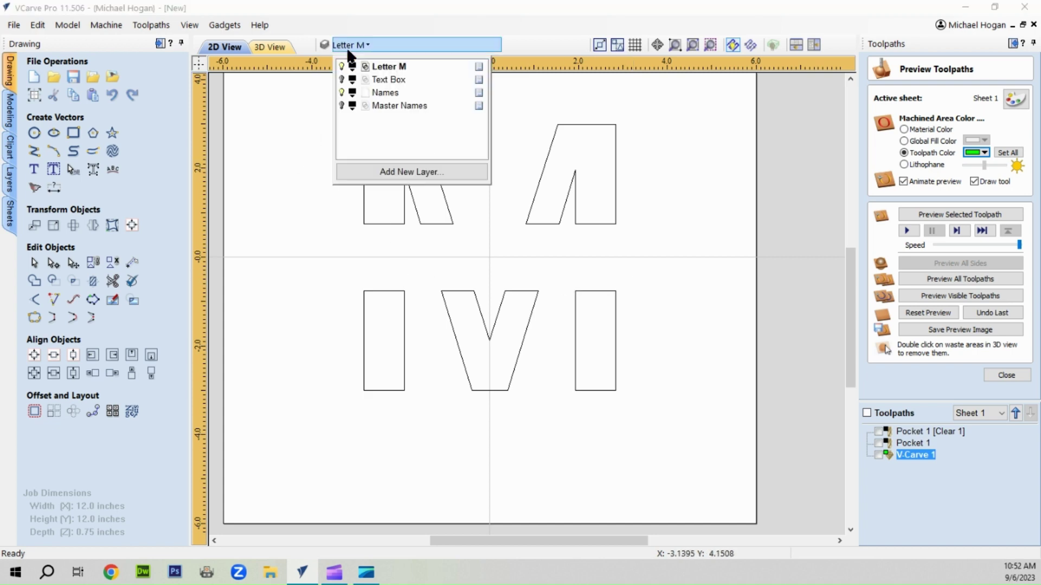
click(342, 105)
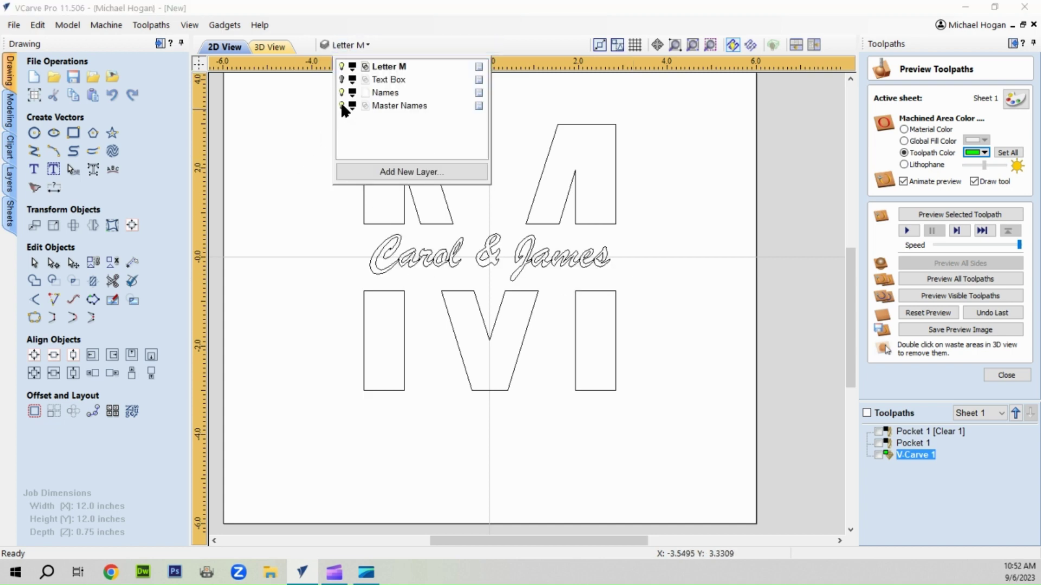
click(409, 107)
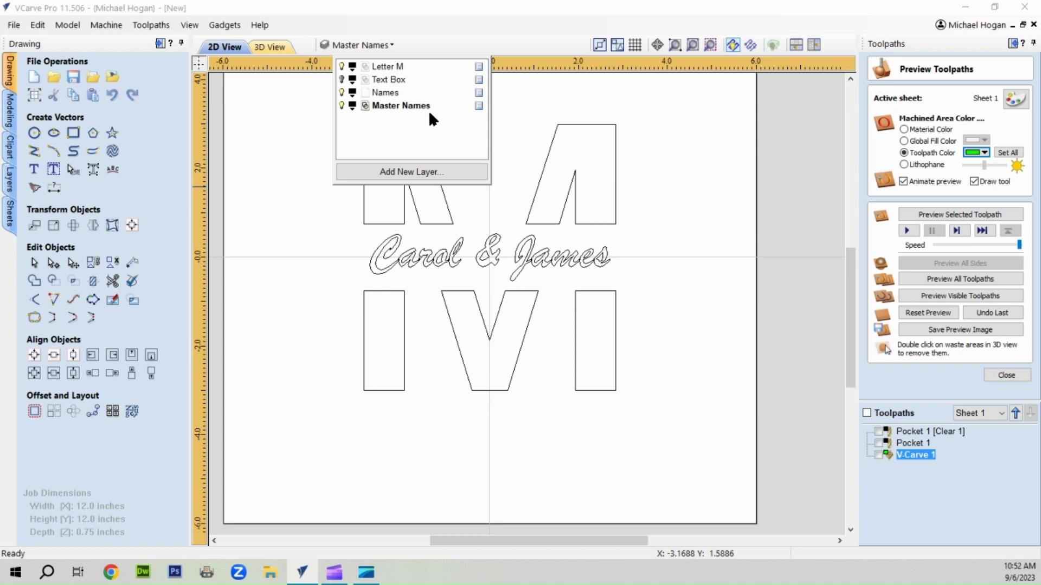
Edit the text on the Master Names layer, re-entering the couple's first names joined by an ampersand.
click(31, 177)
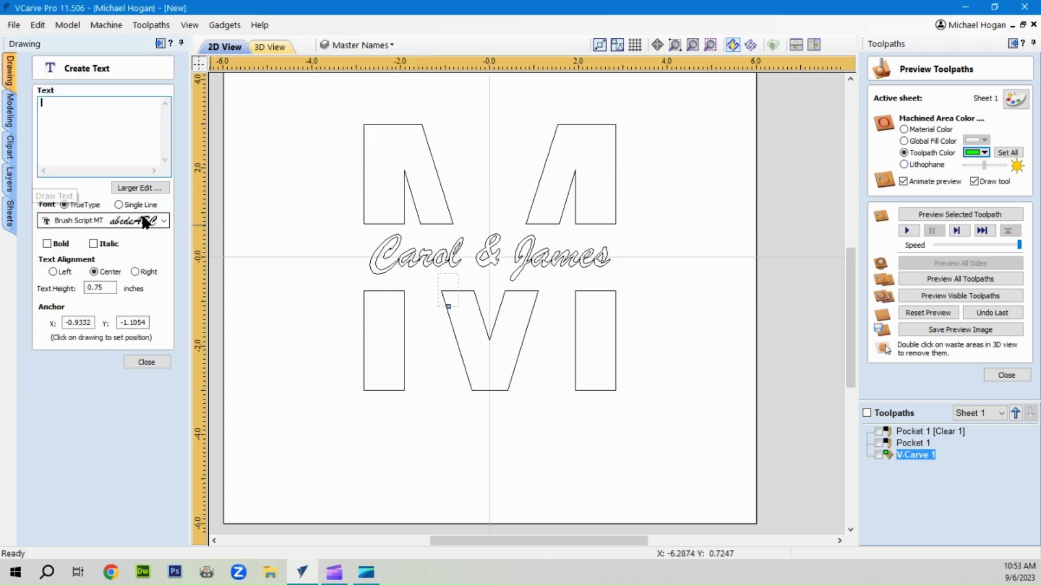
click(125, 158)
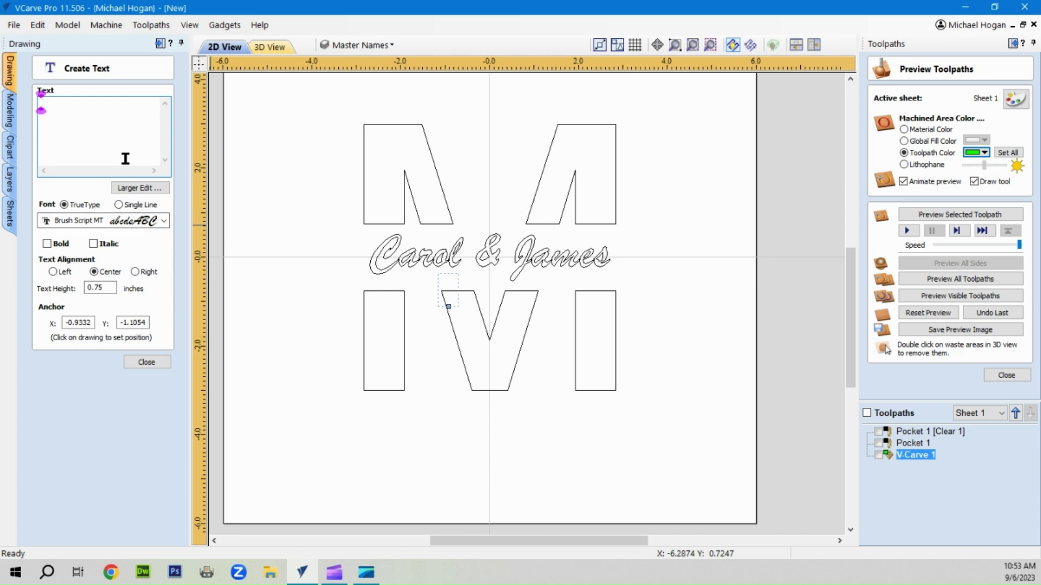
click(398, 269)
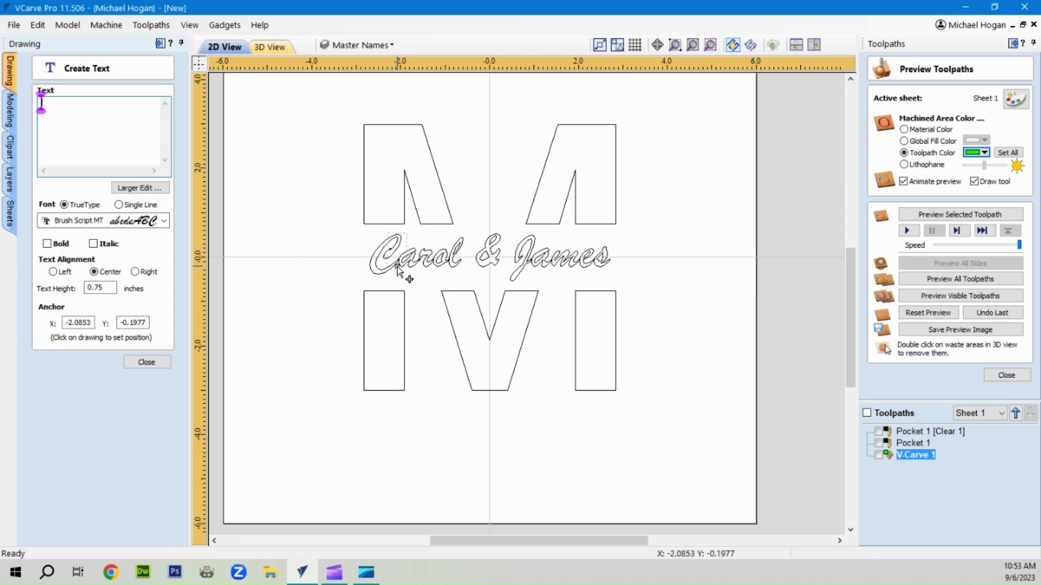
click(393, 278)
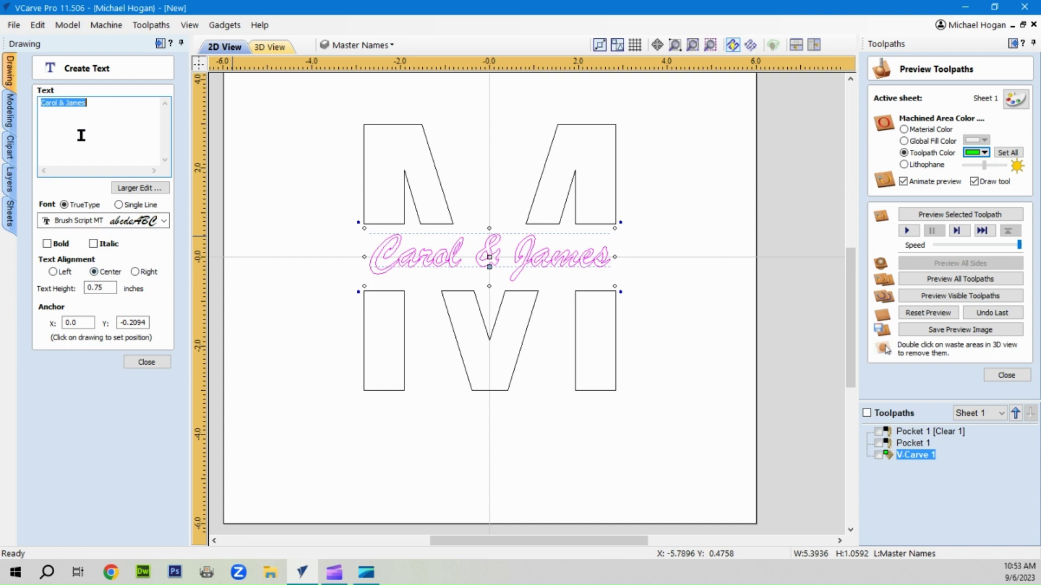
text(Caro)
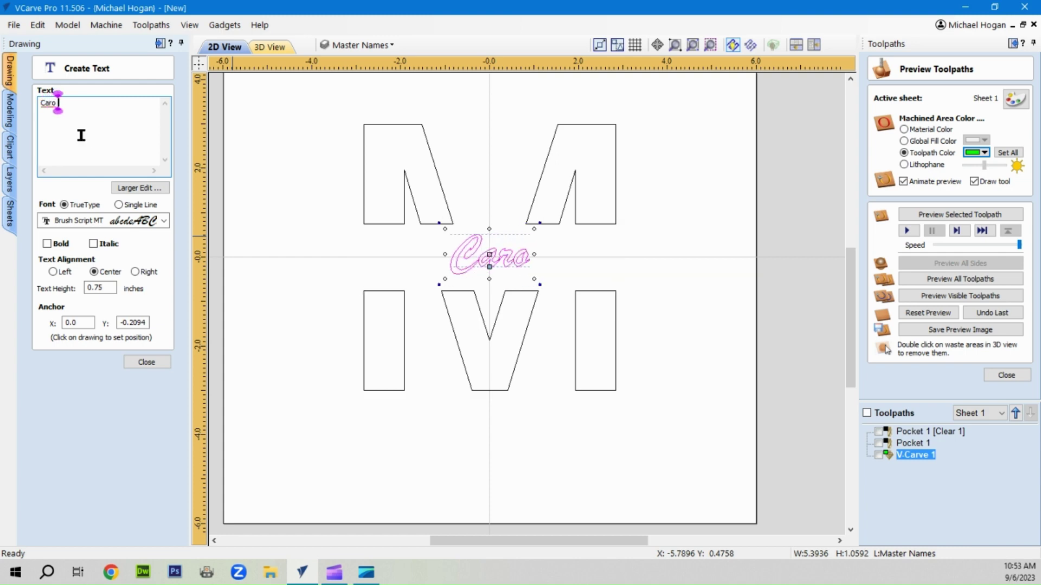
text( & Jam)
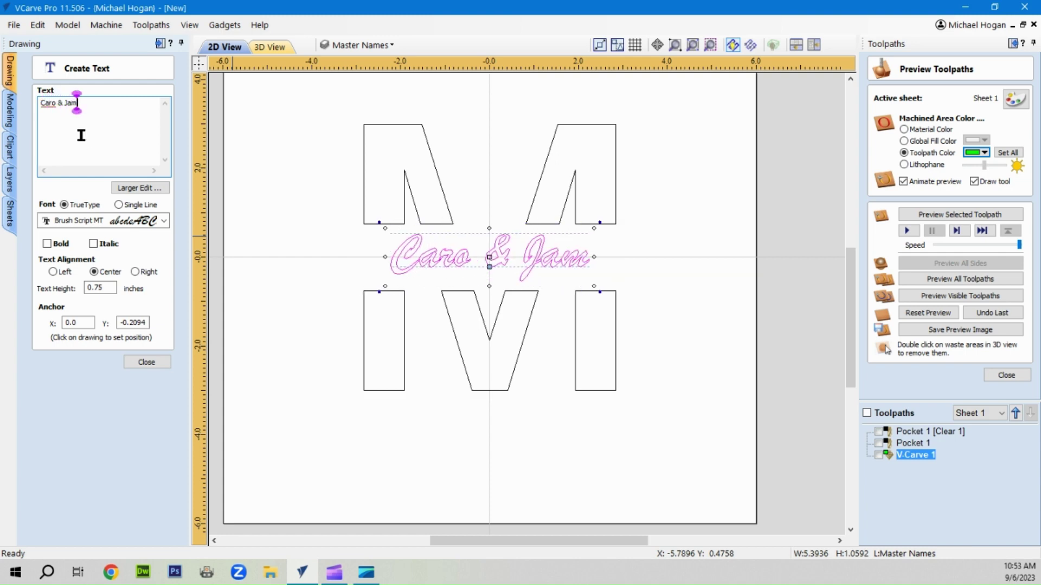
text(es)
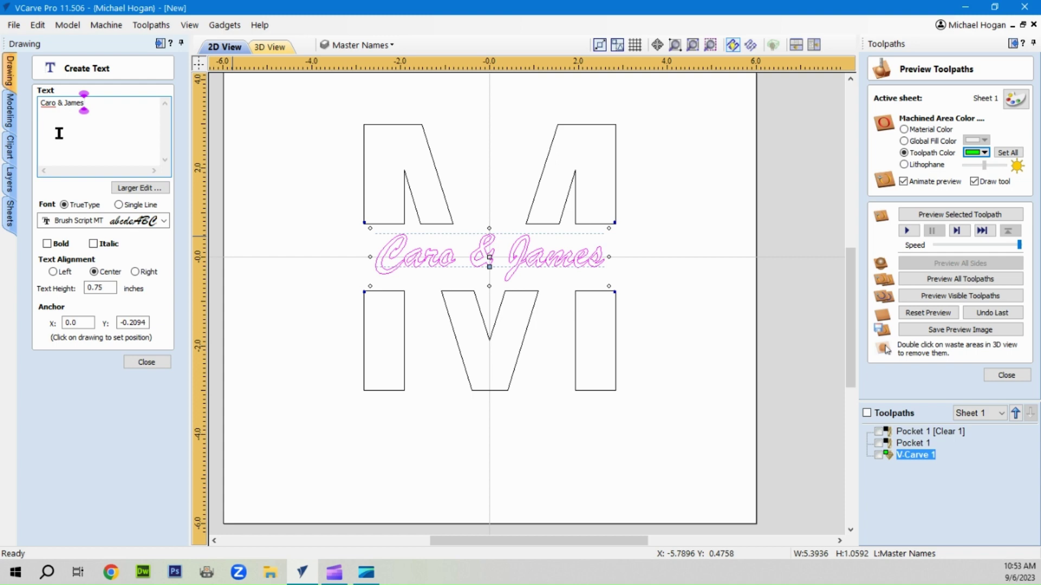
click(55, 103)
text(l)
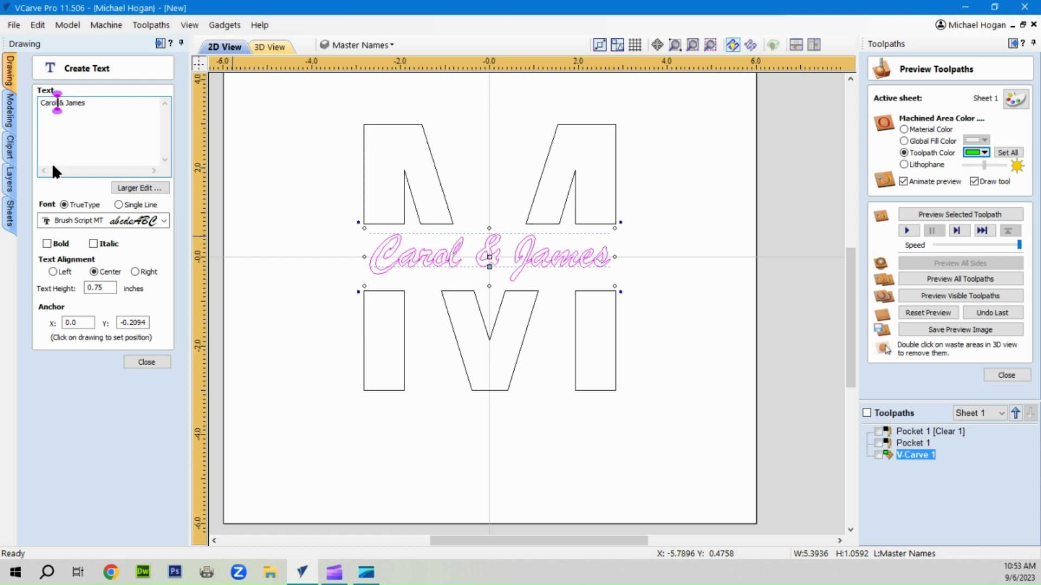
click(142, 363)
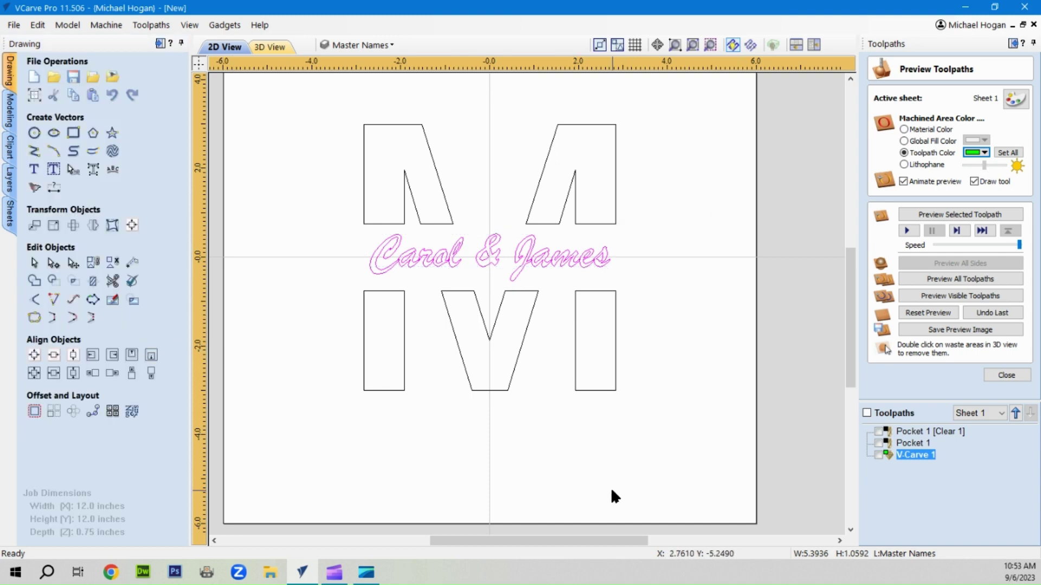
Close the toolpath preview and recalculate all toolpaths with the Names layer still empty.
click(1004, 373)
click(972, 197)
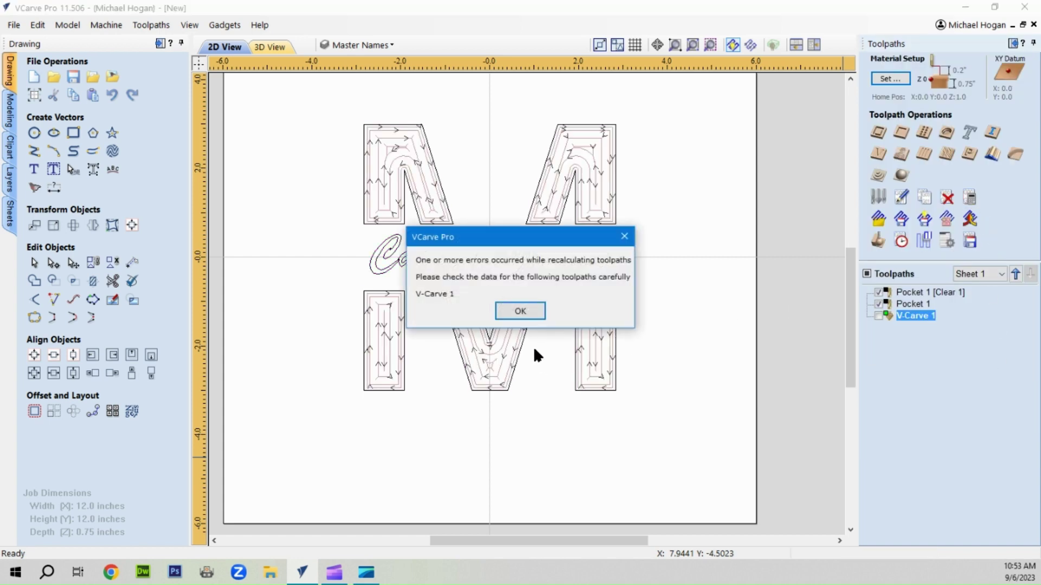
click(519, 311)
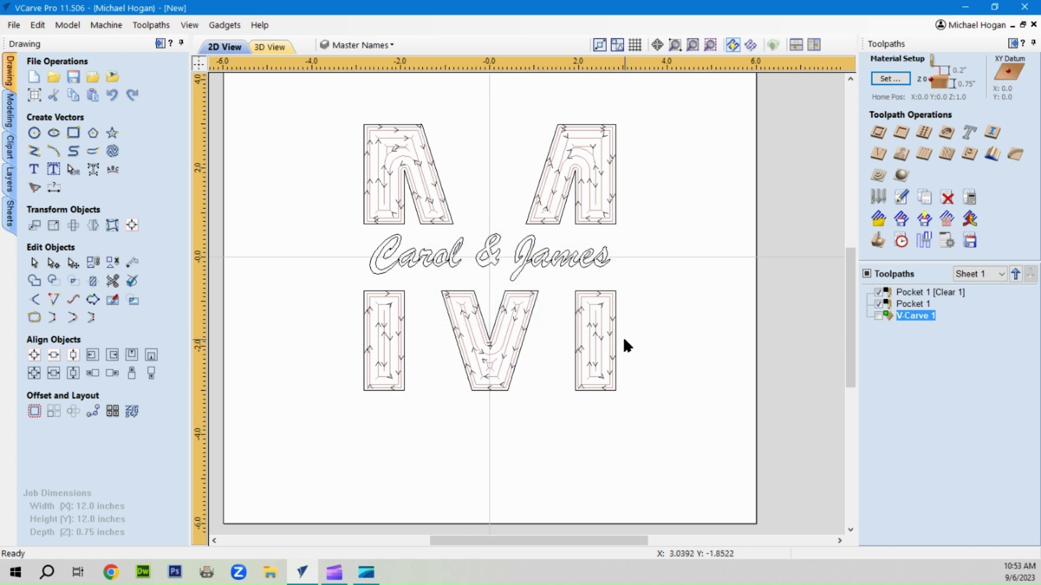
Copy the couple's names text from the Master Names layer to the existing Names layer.
click(366, 45)
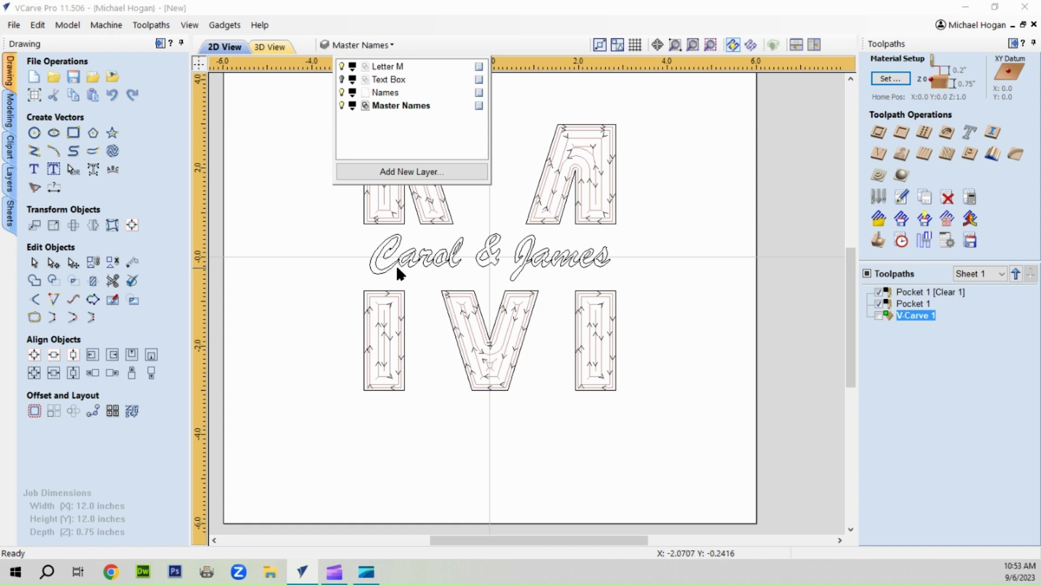
click(293, 191)
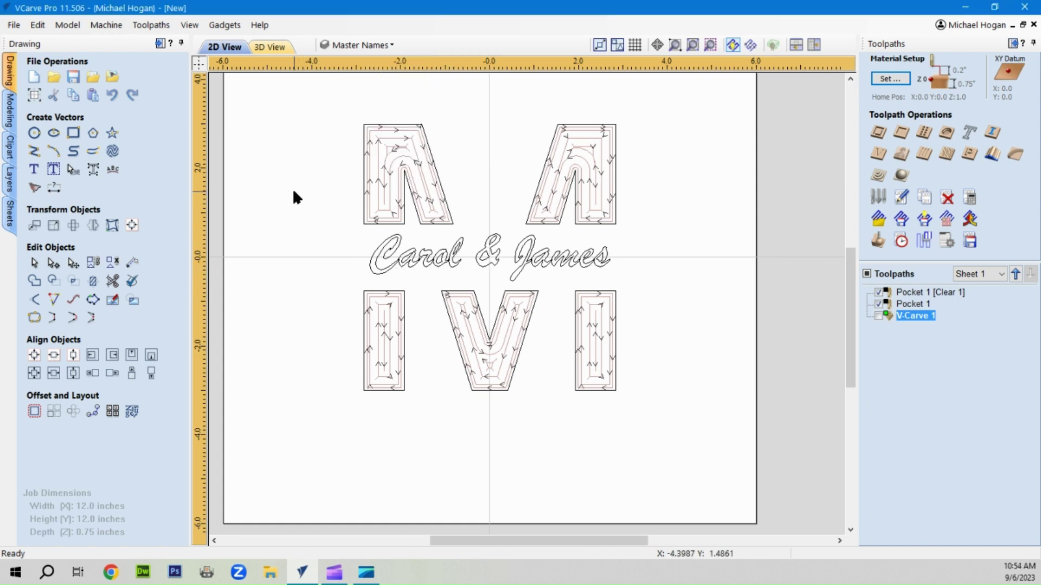
click(390, 264)
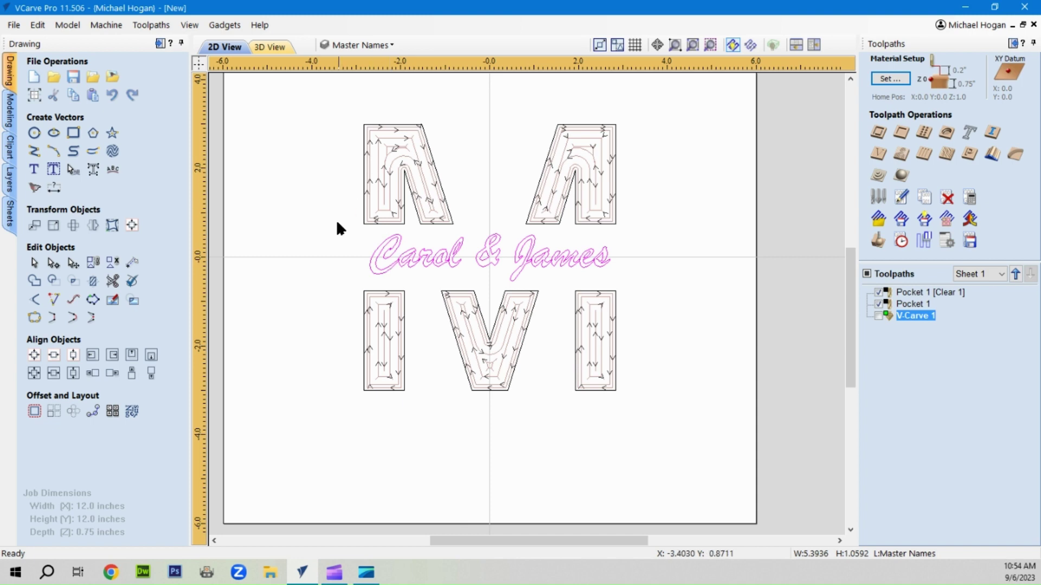
right_click(374, 270)
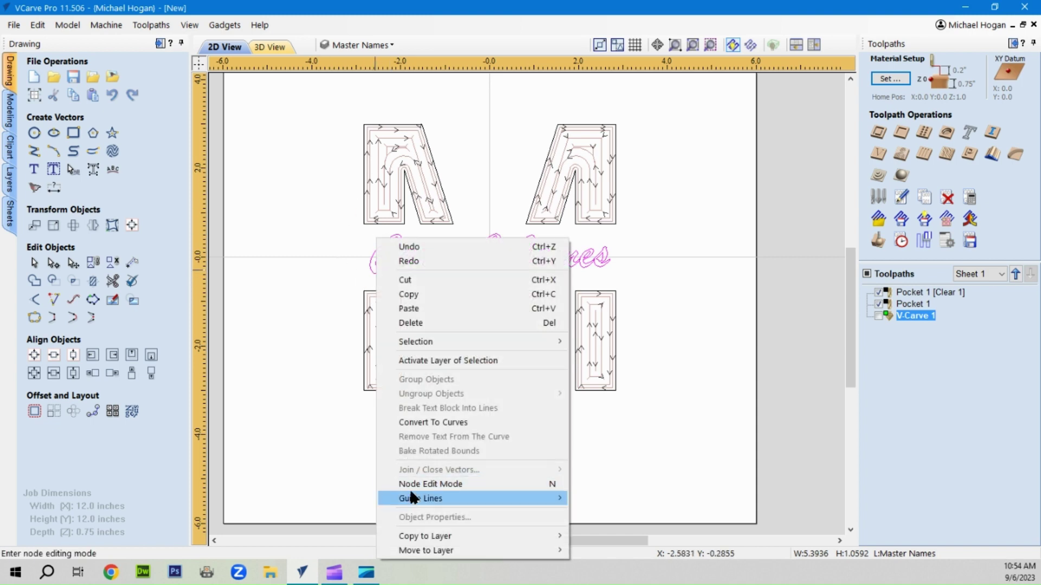
mouse_move(411, 536)
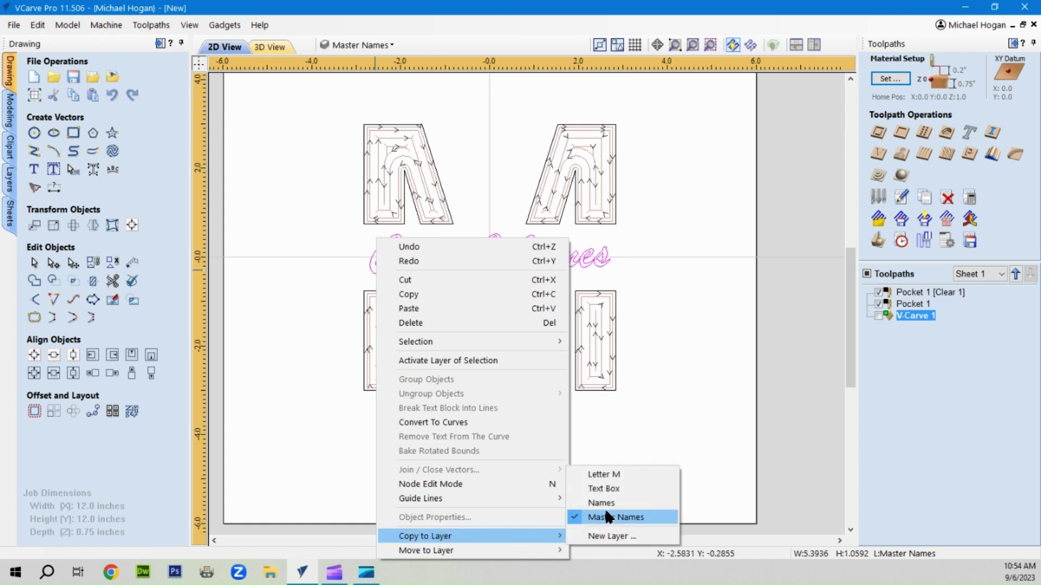
click(601, 499)
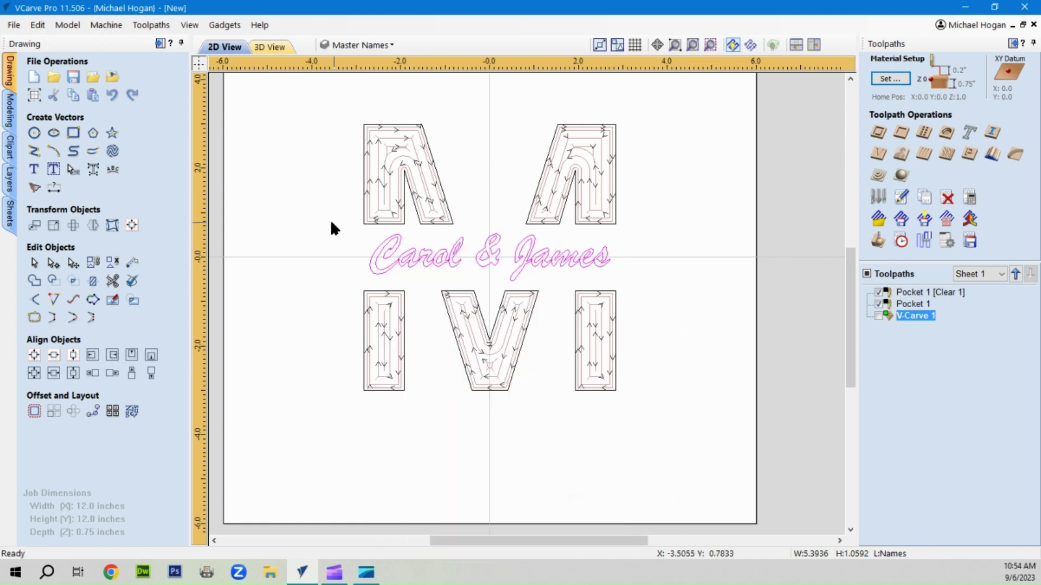
Make the Names layer active and clear the vector selection.
click(345, 44)
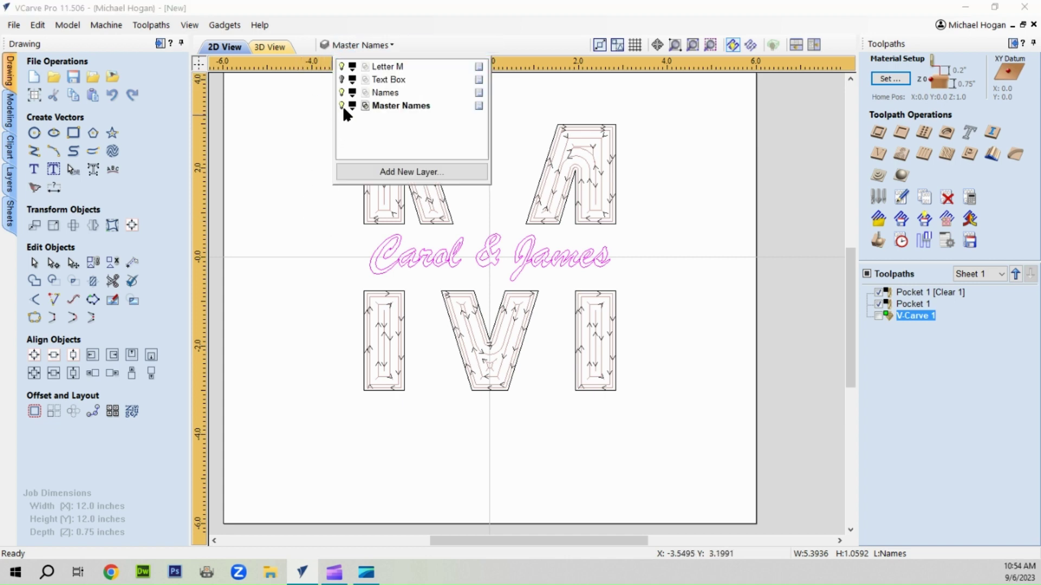
click(386, 94)
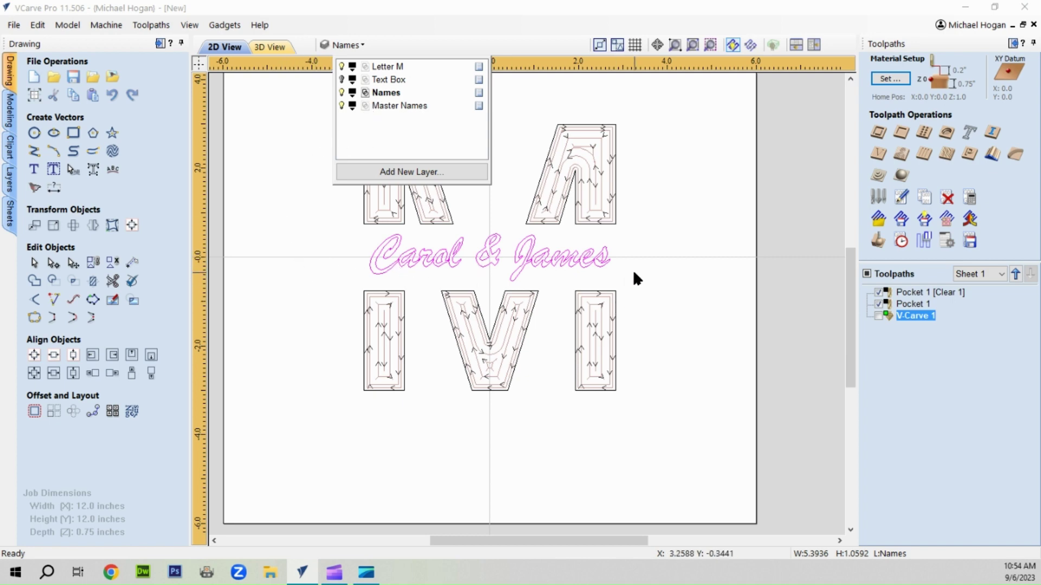
click(714, 242)
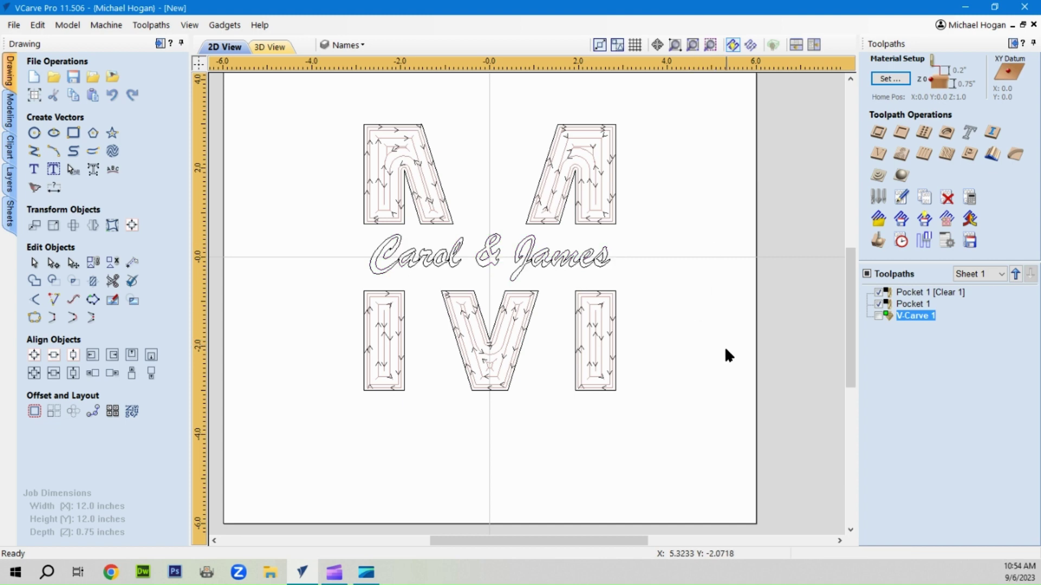
Review the vector selection filters of the V-Carve 1 toolpath and recalculate all toolpaths with the copied names.
mouse_move(924, 318)
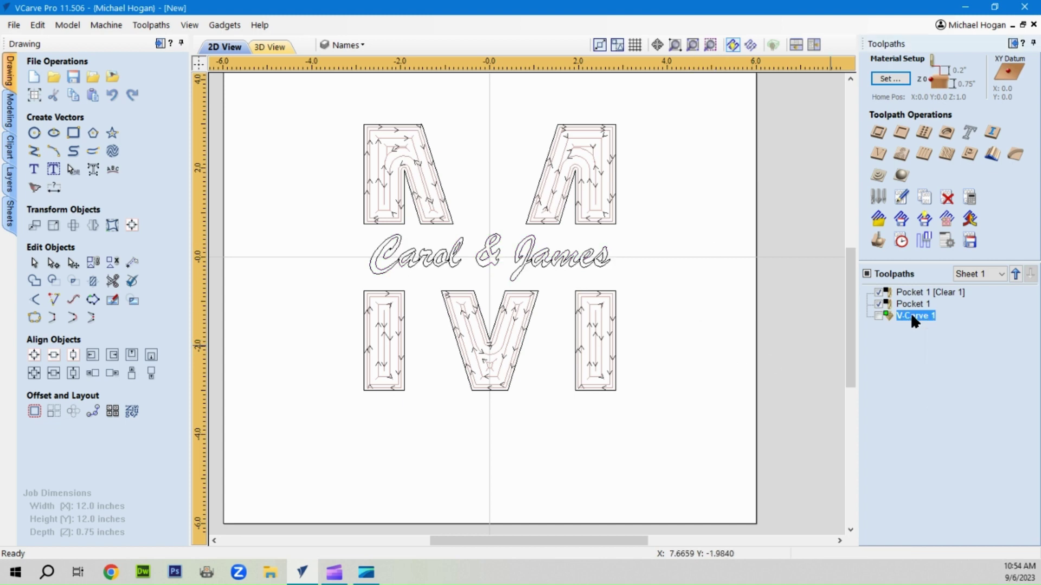
double_click(908, 314)
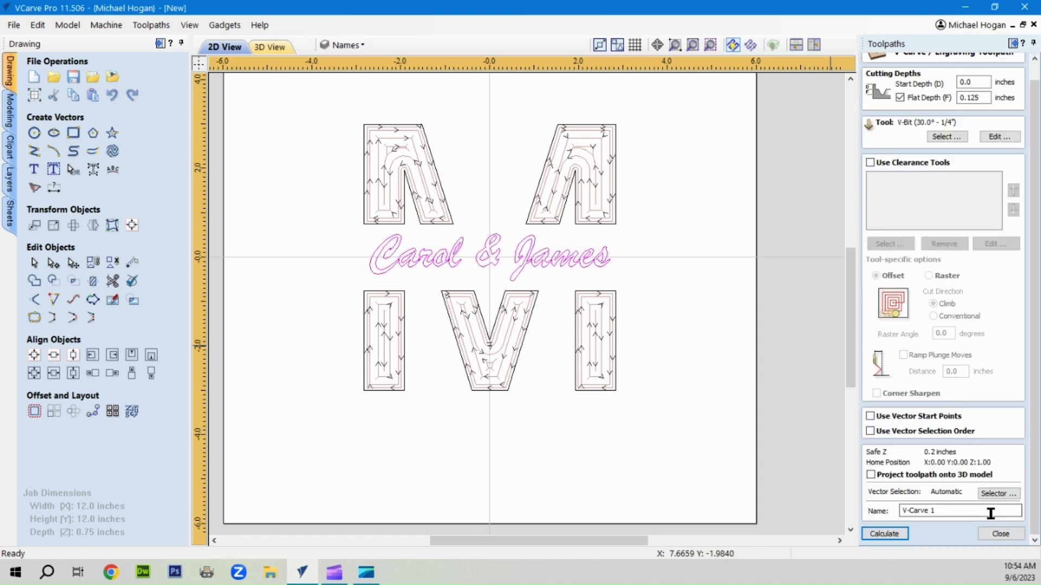
click(998, 494)
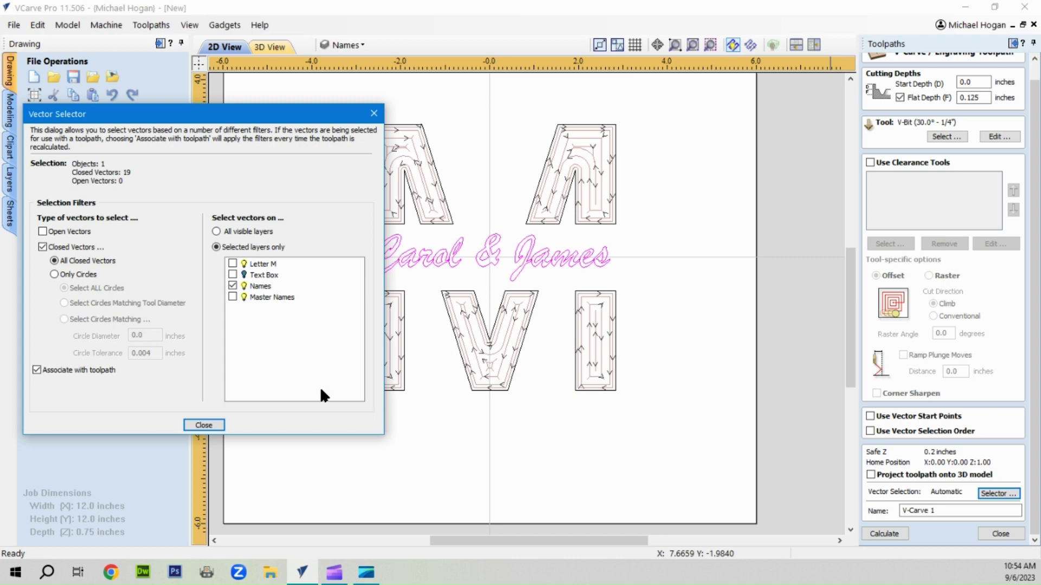
click(204, 426)
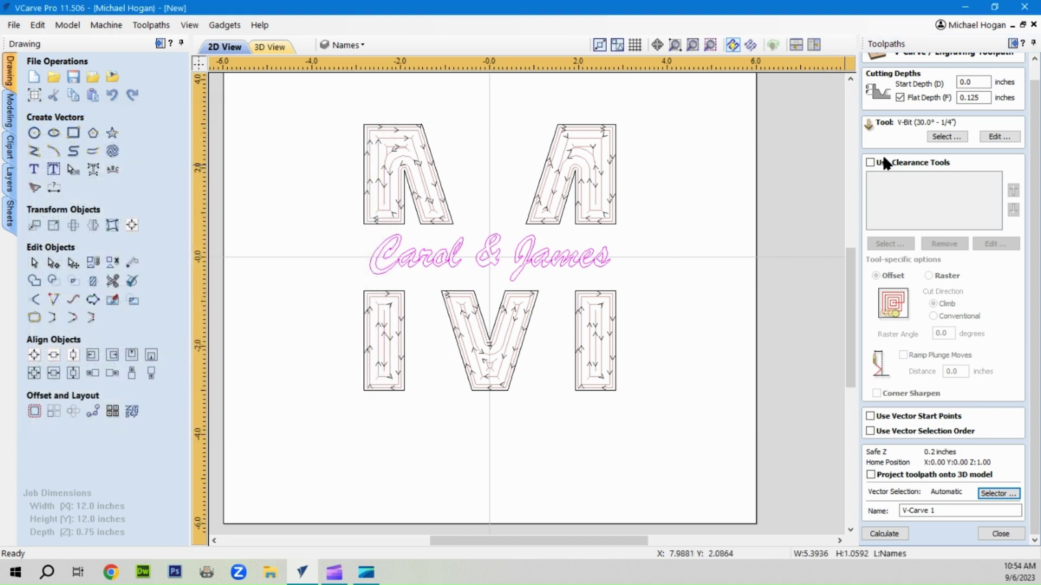
click(1000, 533)
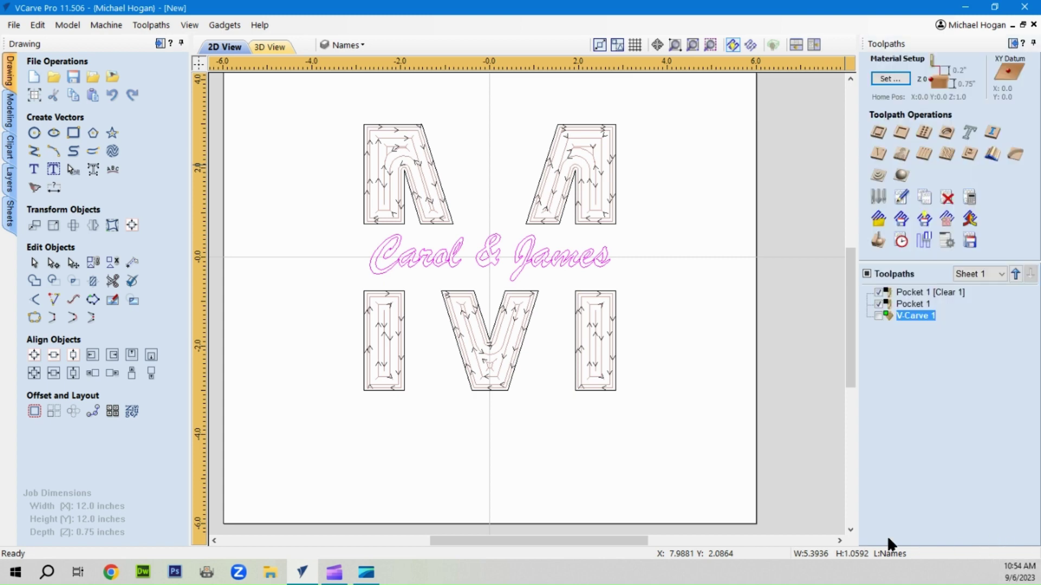
click(970, 199)
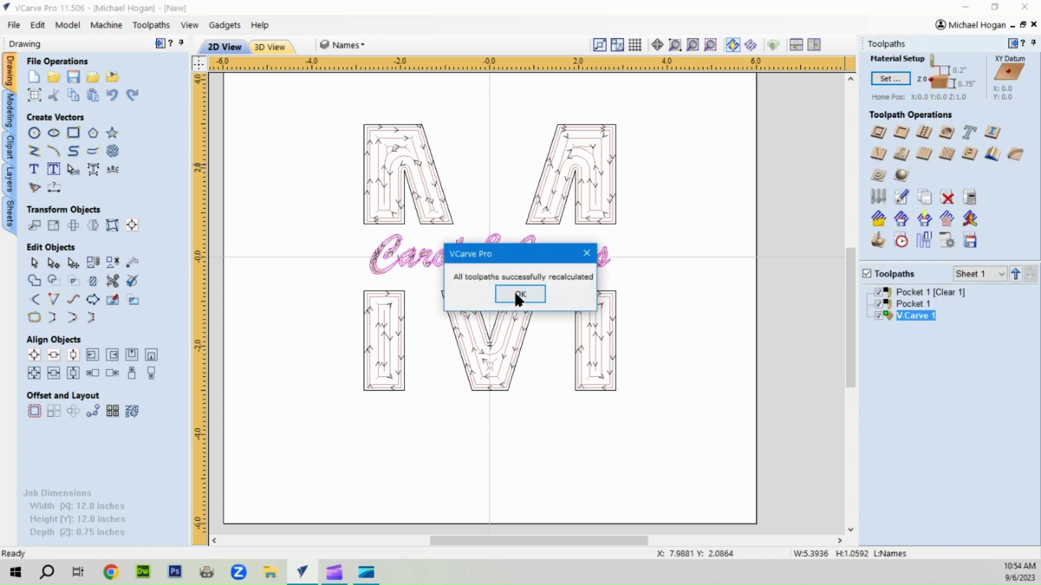
click(519, 294)
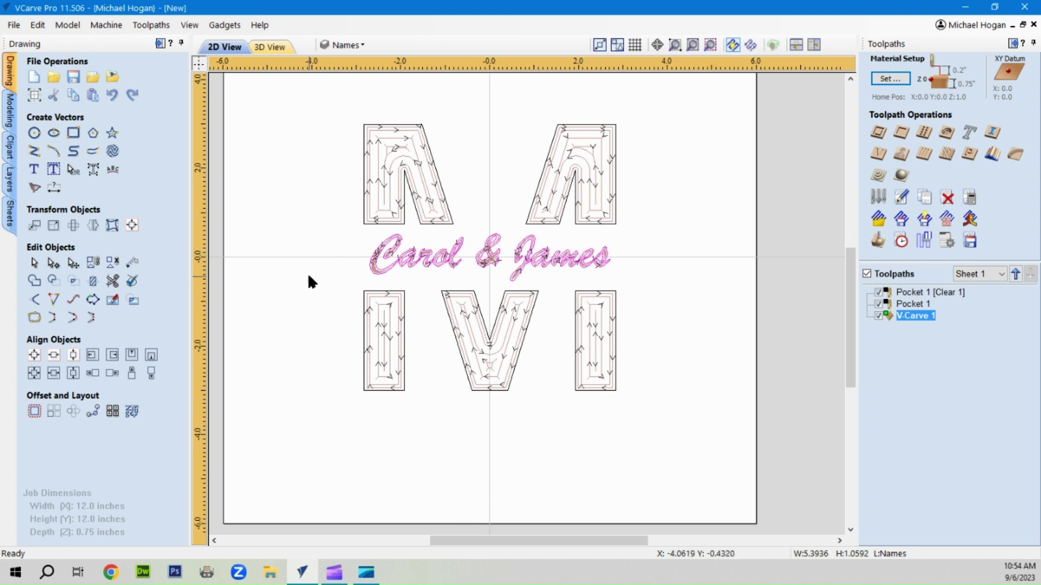
click(355, 273)
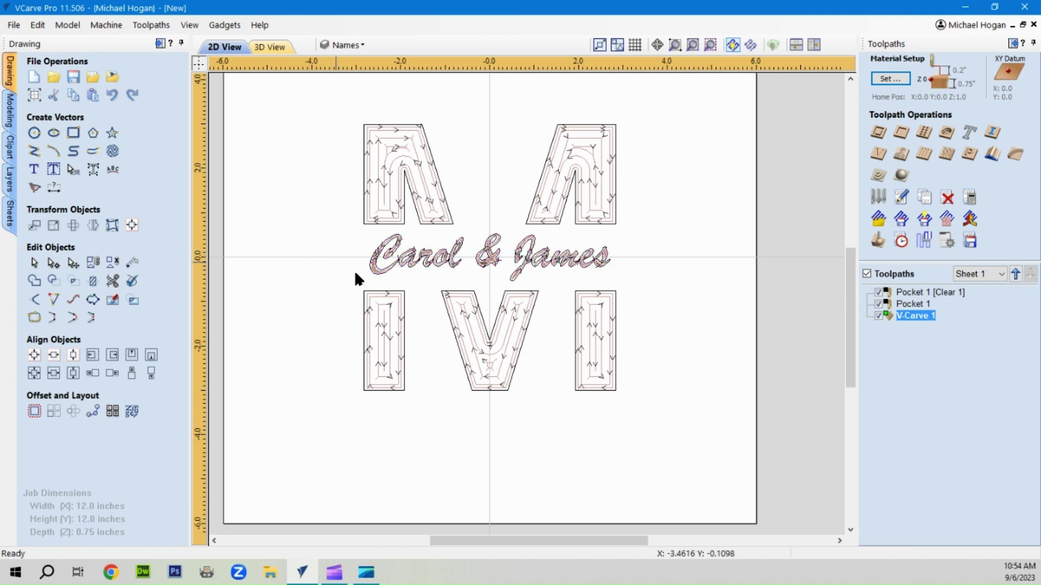
scroll(570, 358, down, 3)
scroll(539, 256, up, 1)
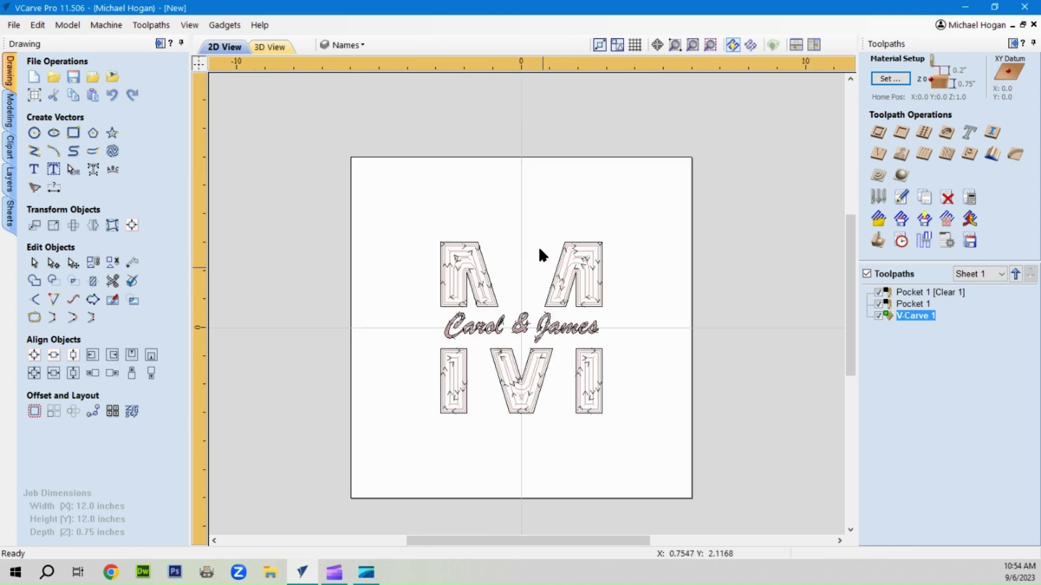
click(366, 46)
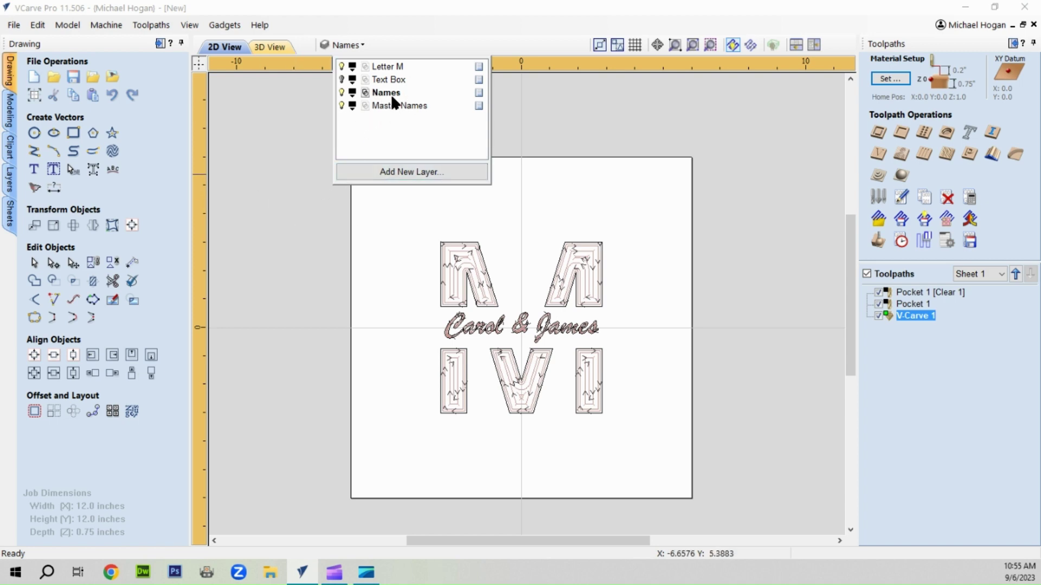
click(363, 91)
click(284, 167)
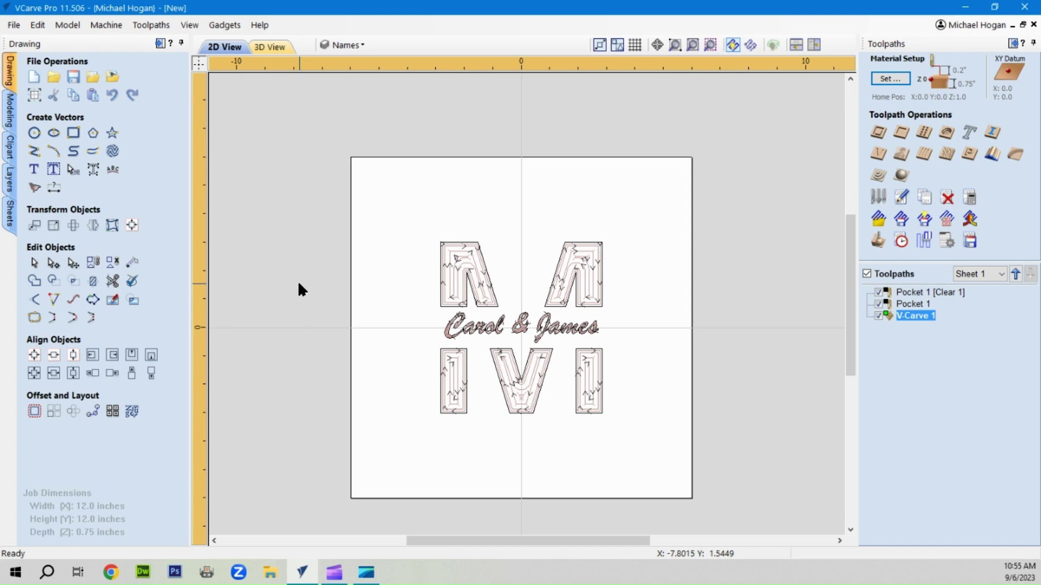
scroll(571, 415, down, 2)
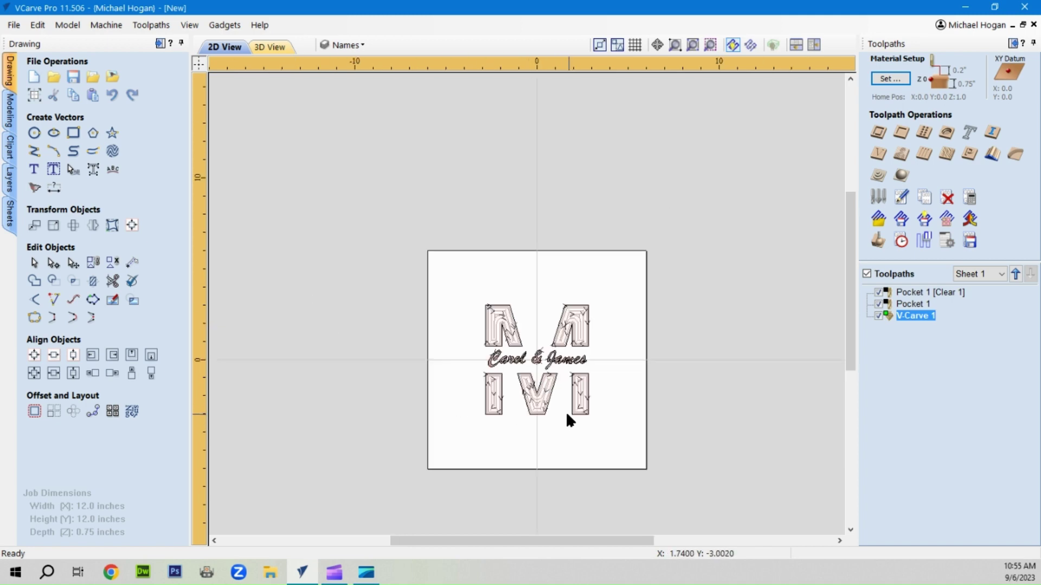
scroll(561, 412, up, 3)
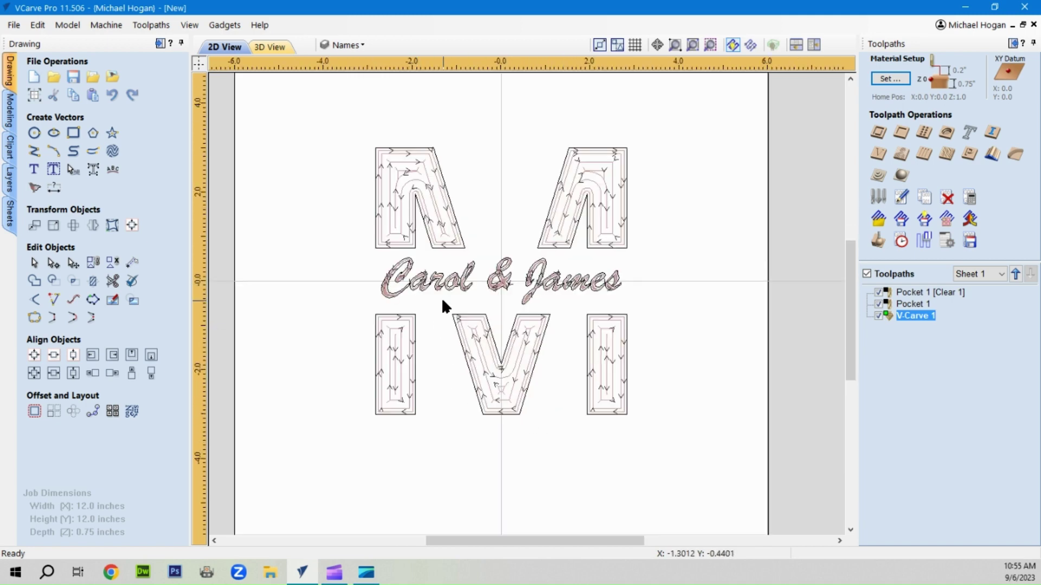